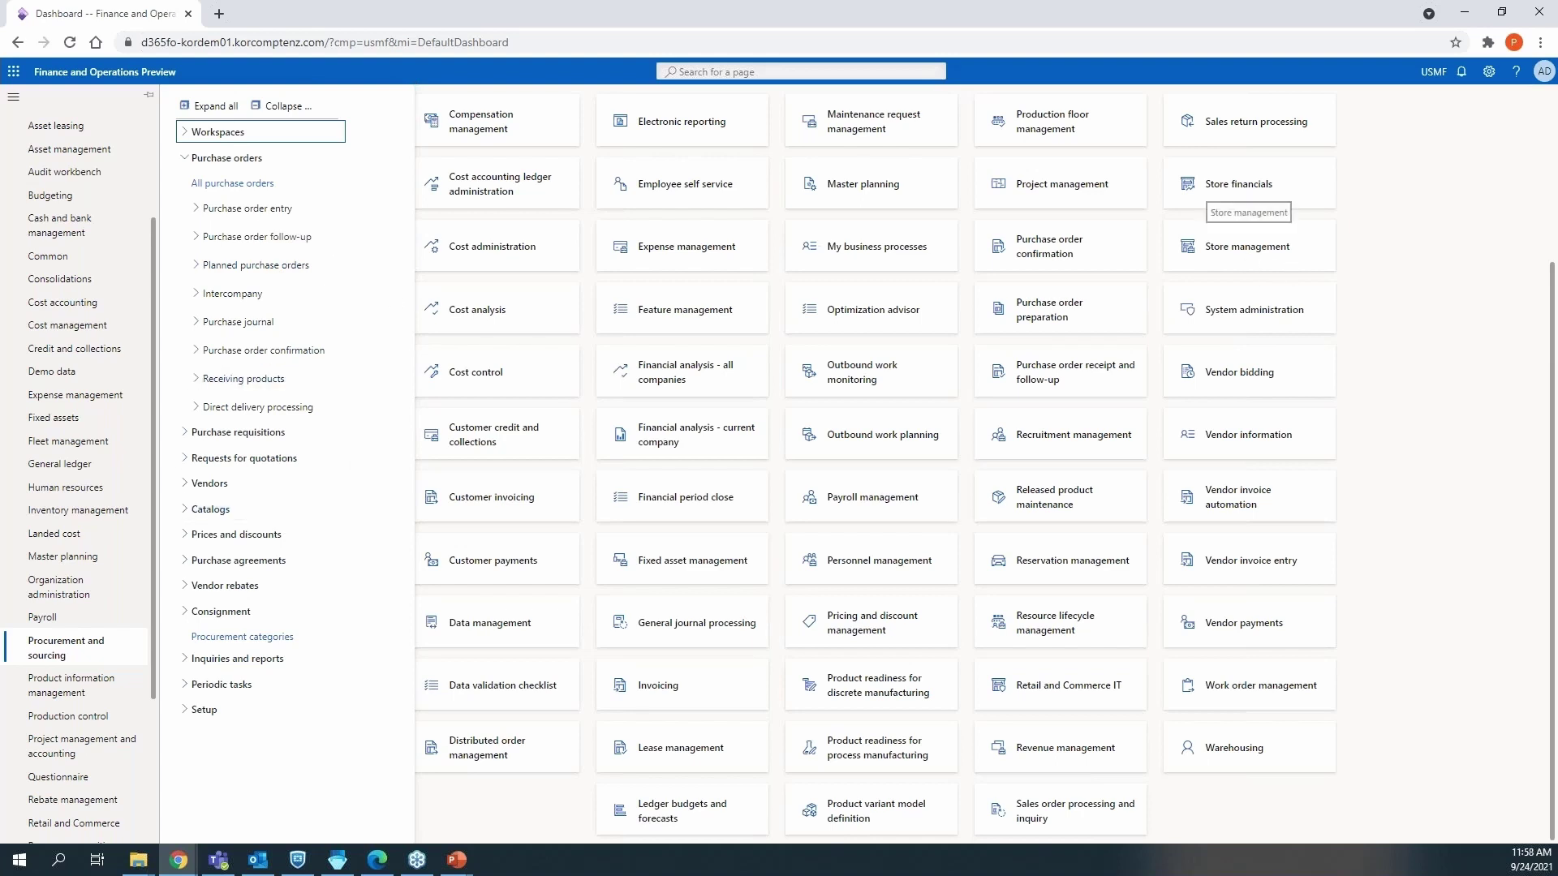
Step: Show the pages of the Warehouse management module
scroll(132, 337, "down", 3)
left_click(81, 833)
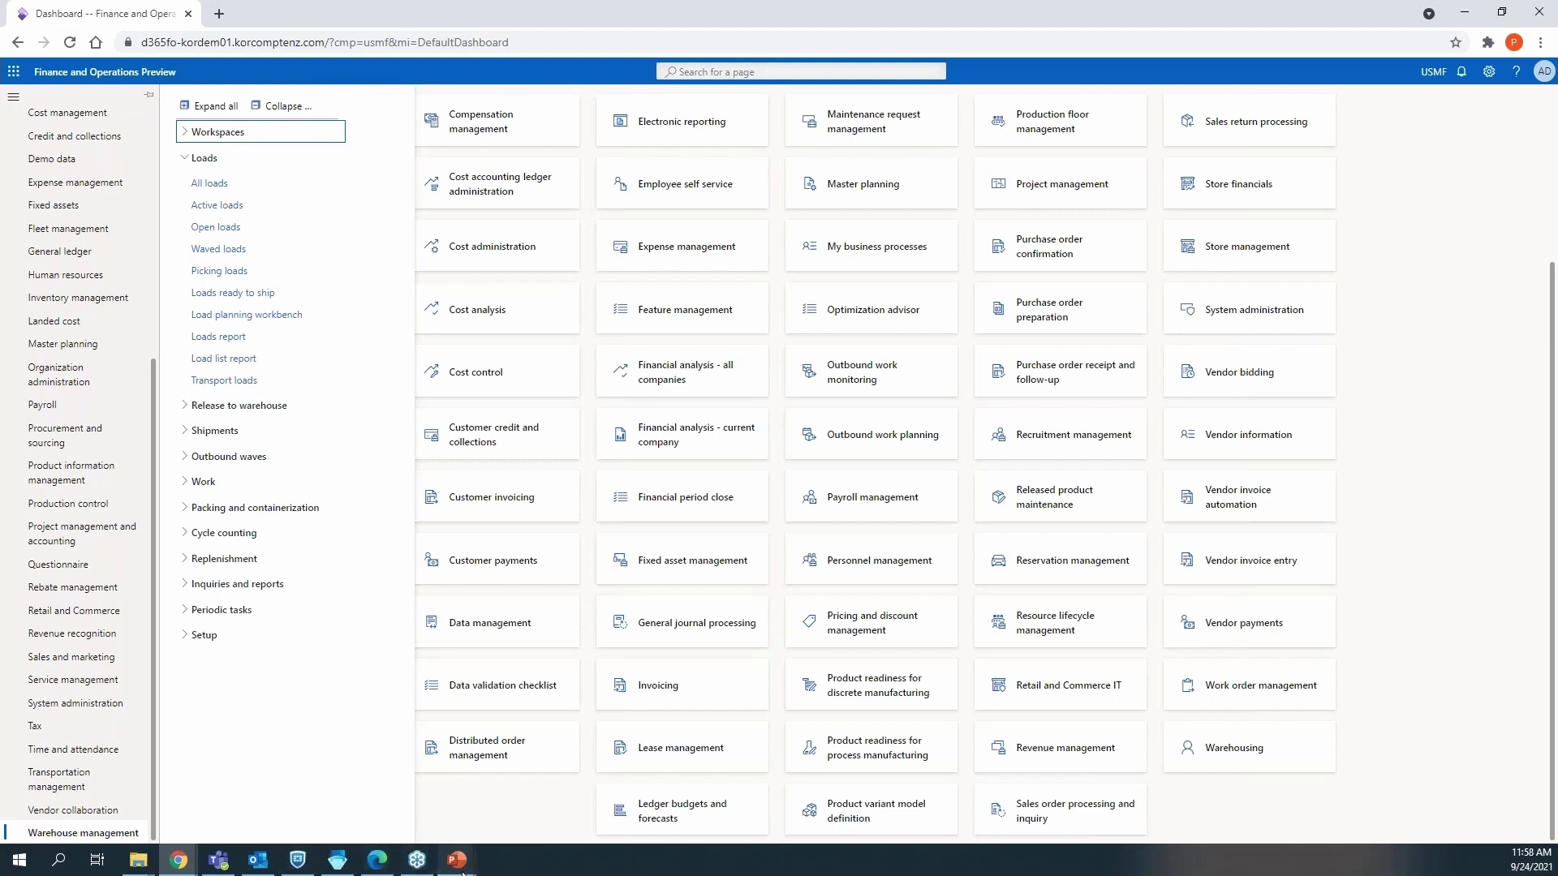
Step: Switch to the PowerPoint slide show to review the Inbound receiving process, and return to Finance and Operations in the browser
mouse_move(457, 861)
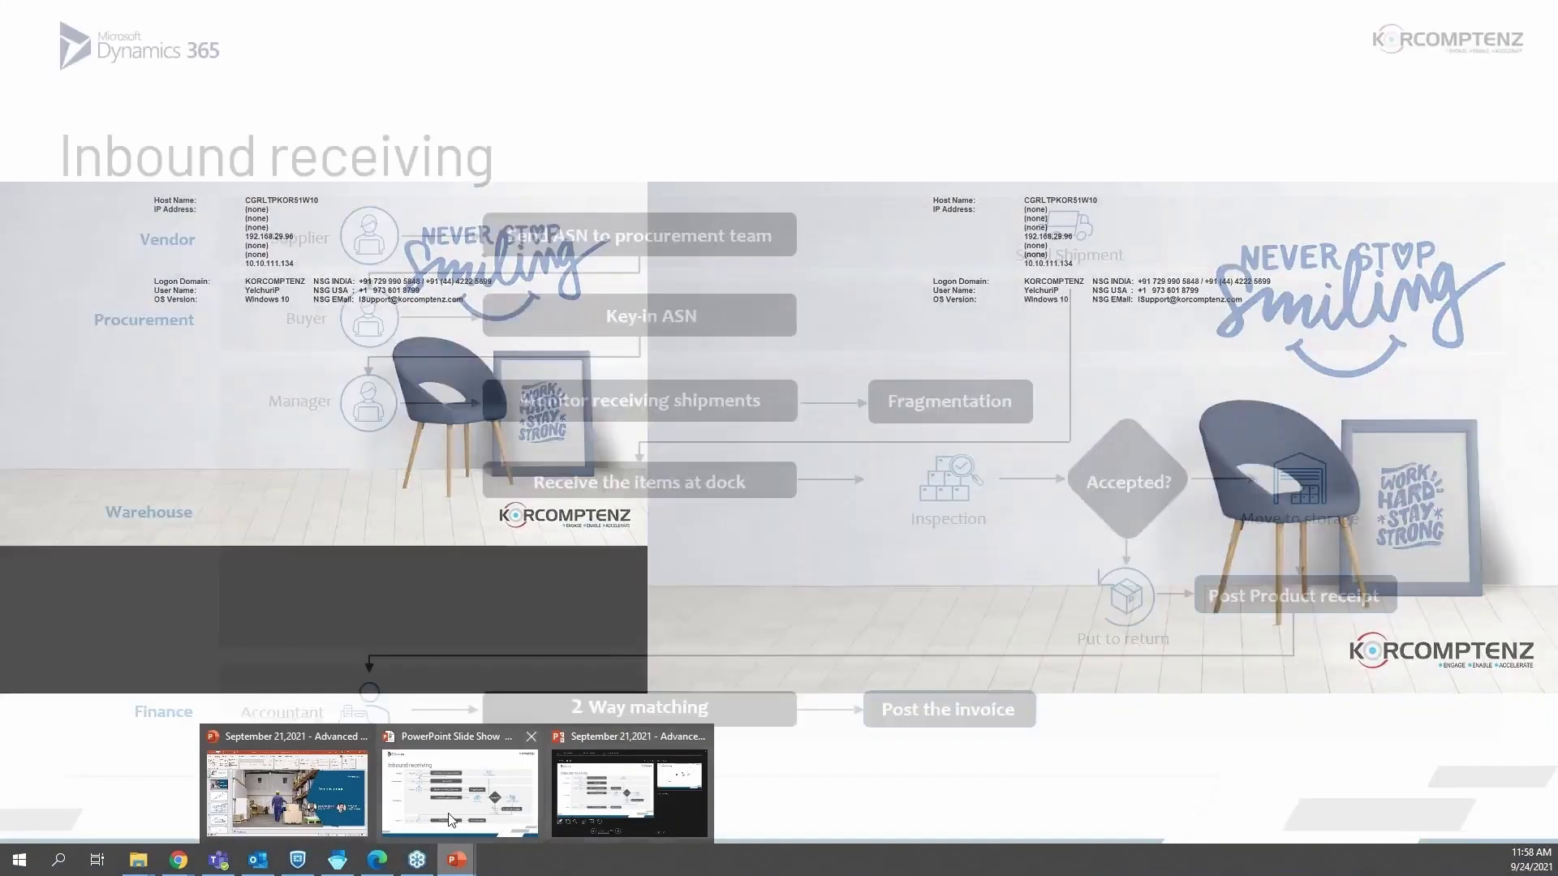
left_click(452, 819)
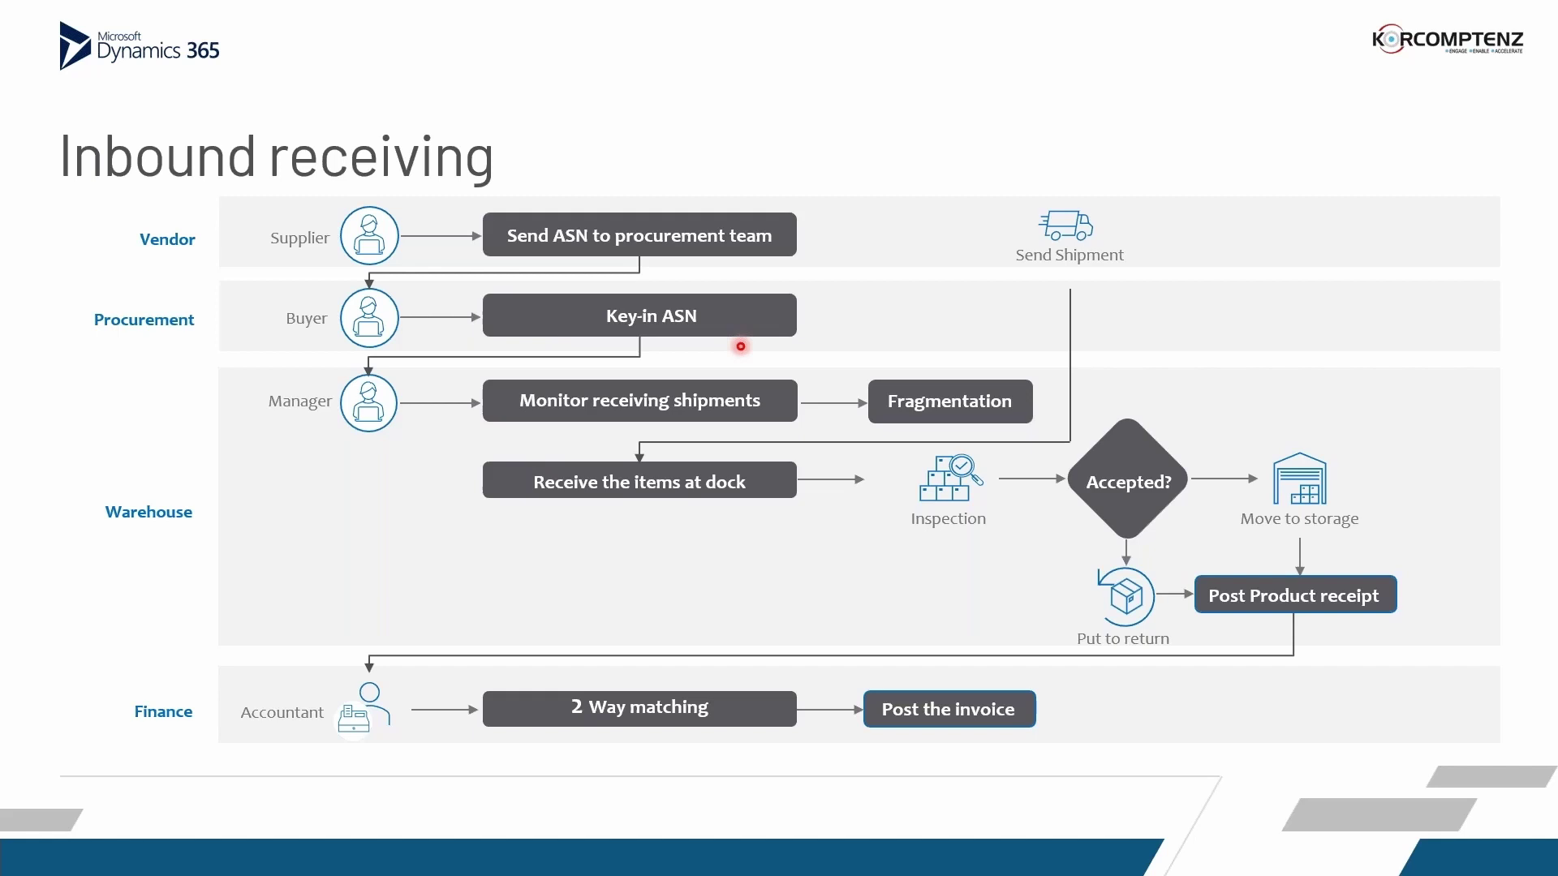
key("alt+Tab")
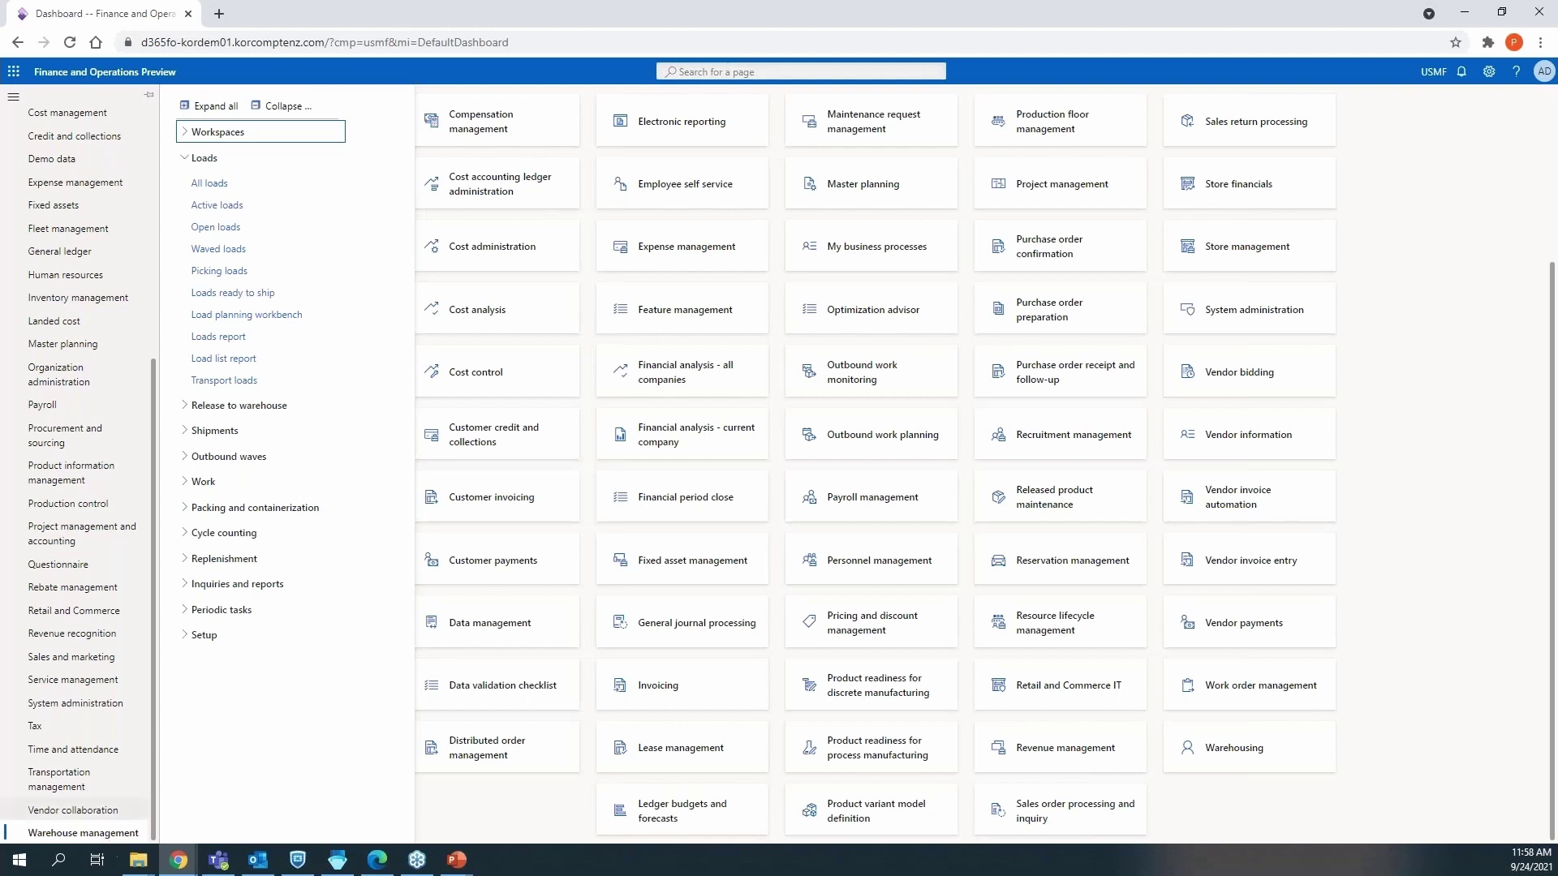
Step: Open the All loads list in Warehouse management, examine the inbound and outbound loads, and dismiss the reopened module list
left_click(261, 181)
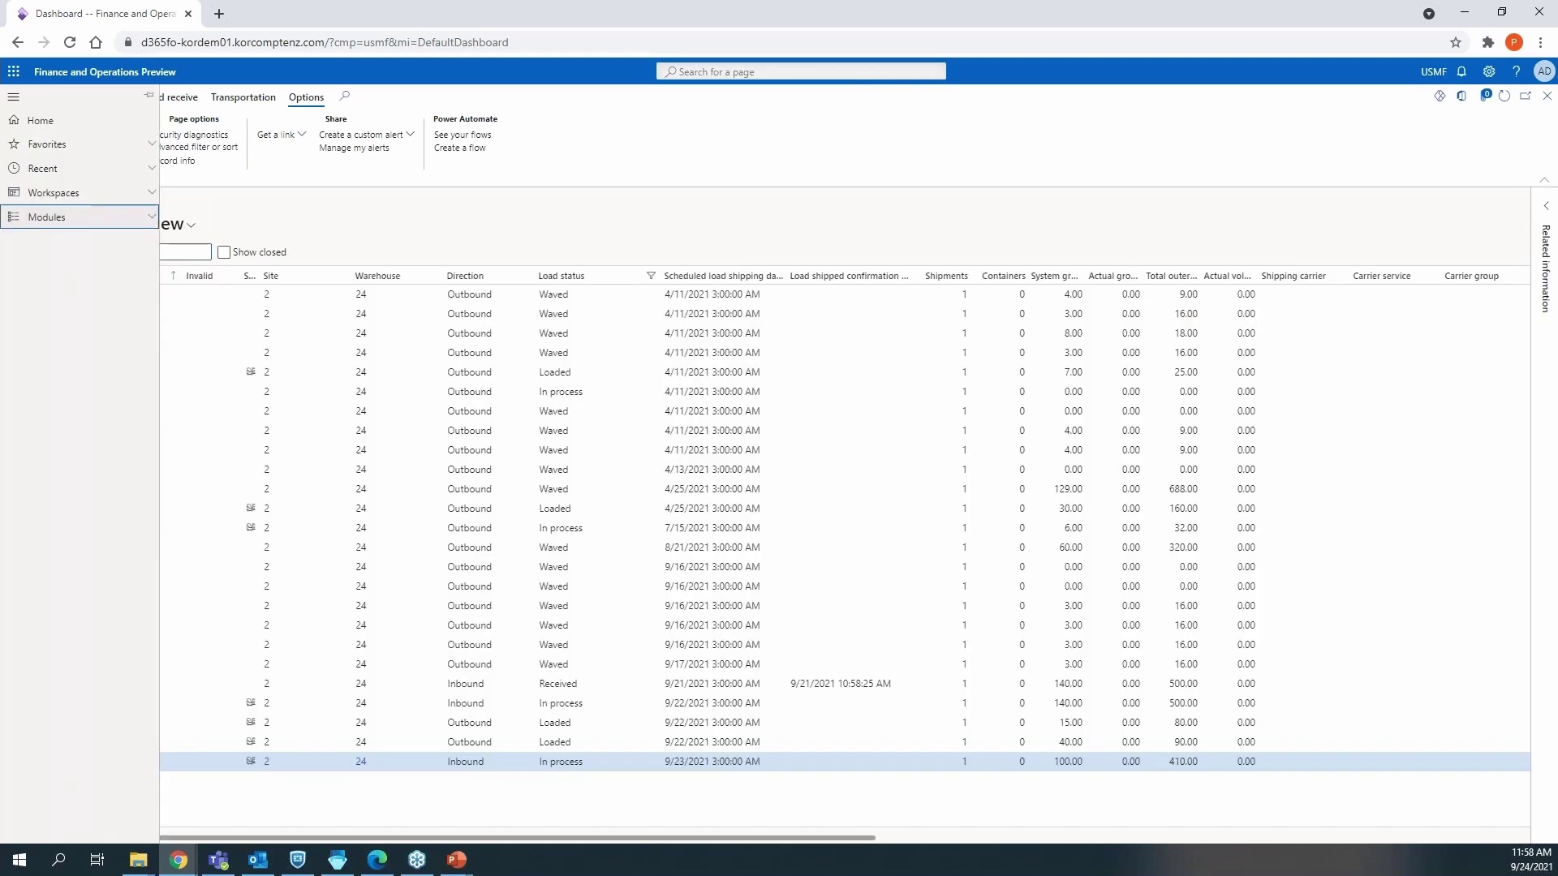
left_click(52, 216)
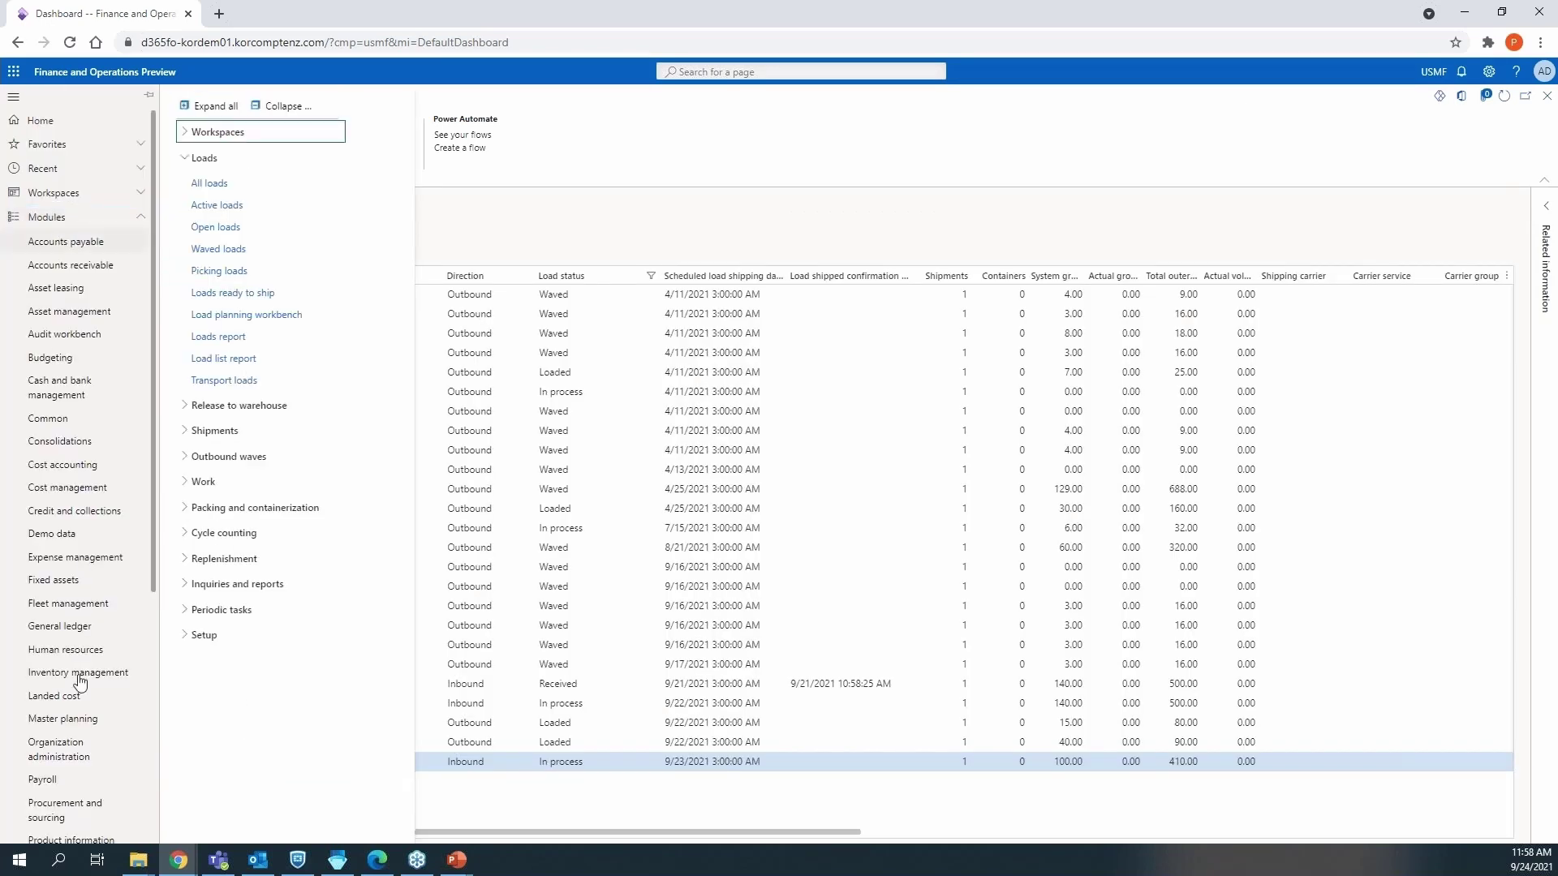
scroll(87, 682, "down", 5)
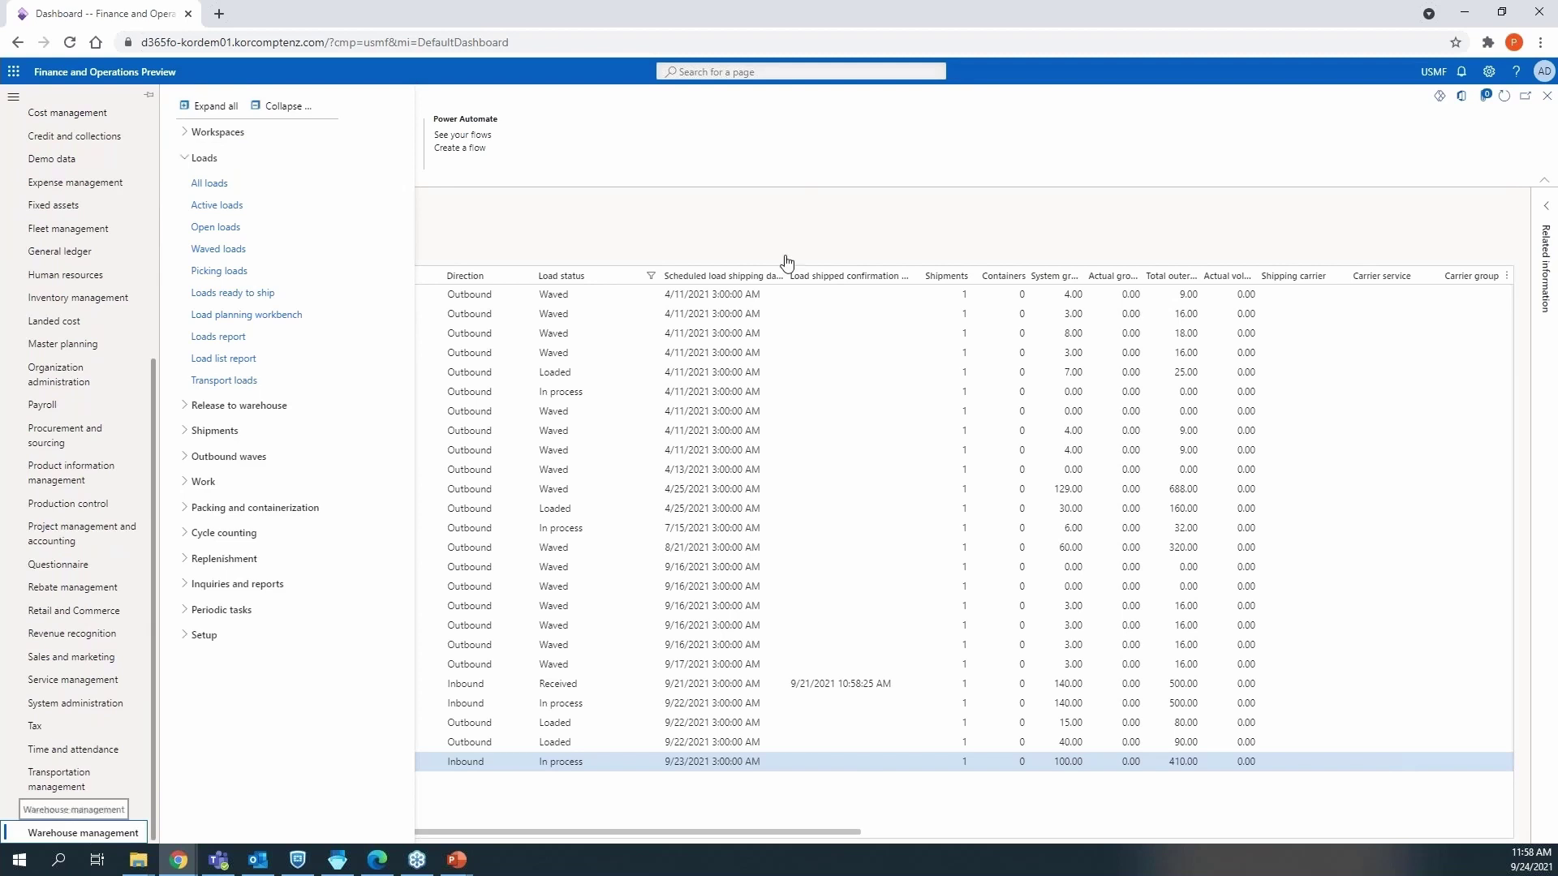
left_click(1550, 103)
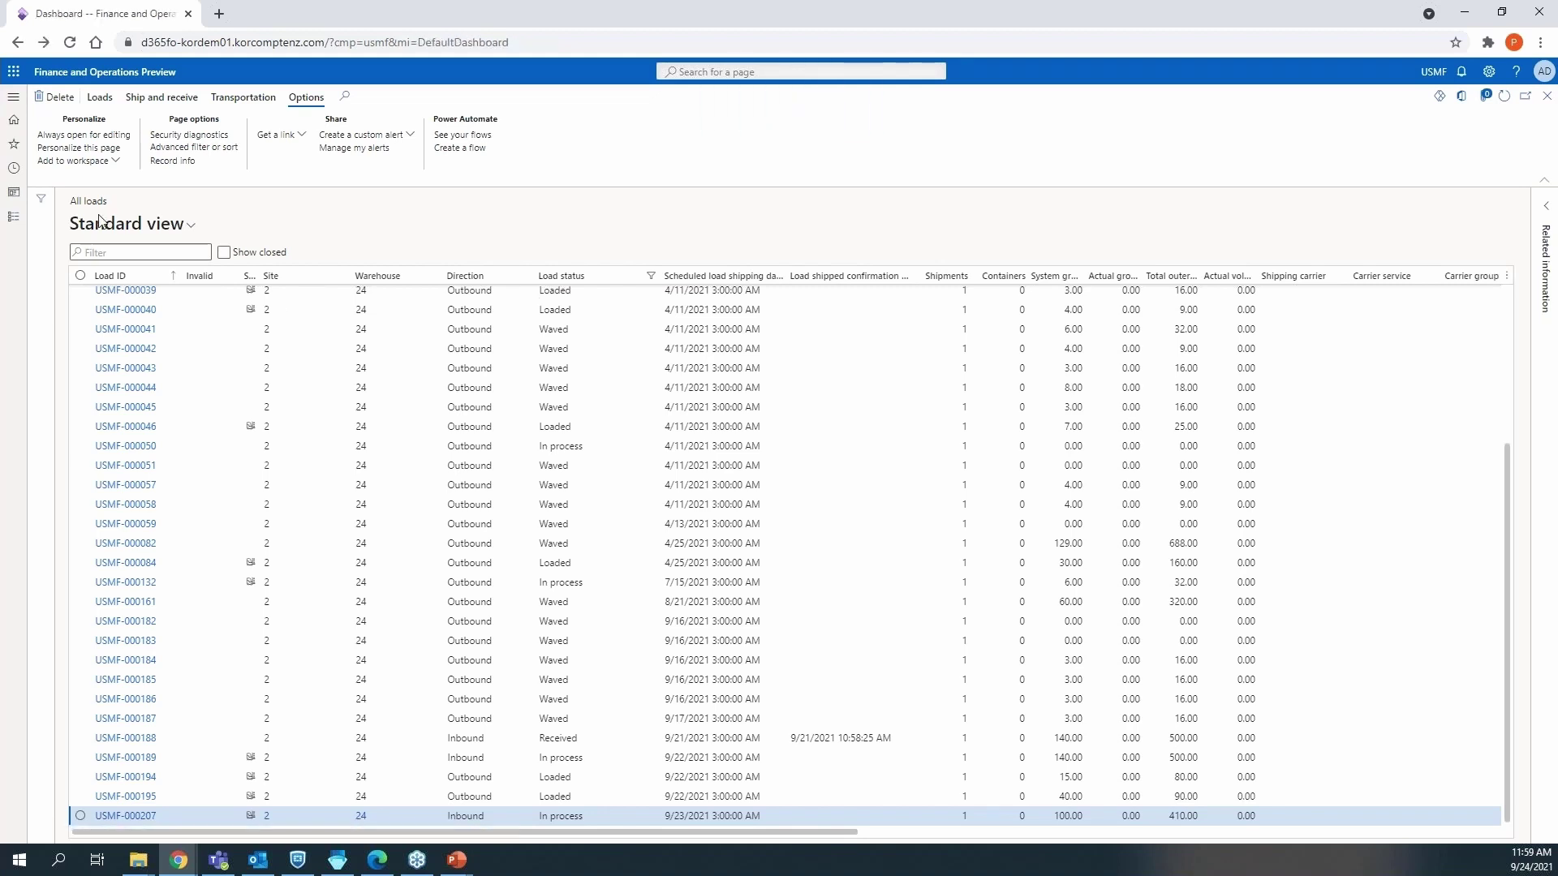
Step: Open the Load planning workbench from Warehouse management and show its purchase order lines in an enlarged grid
left_click(20, 232)
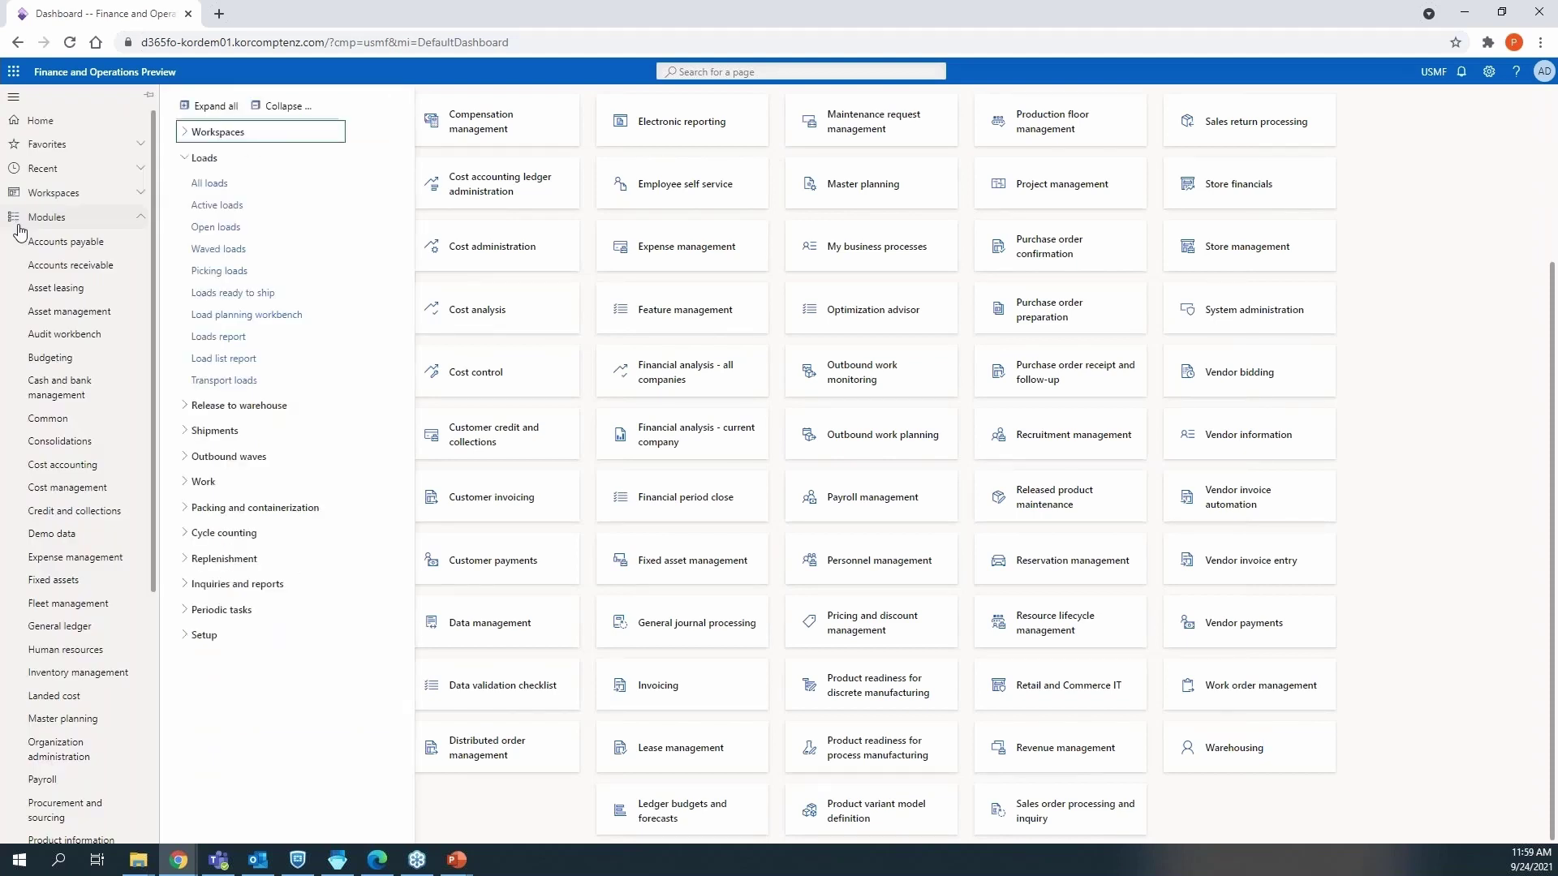
scroll(125, 625, "down", 5)
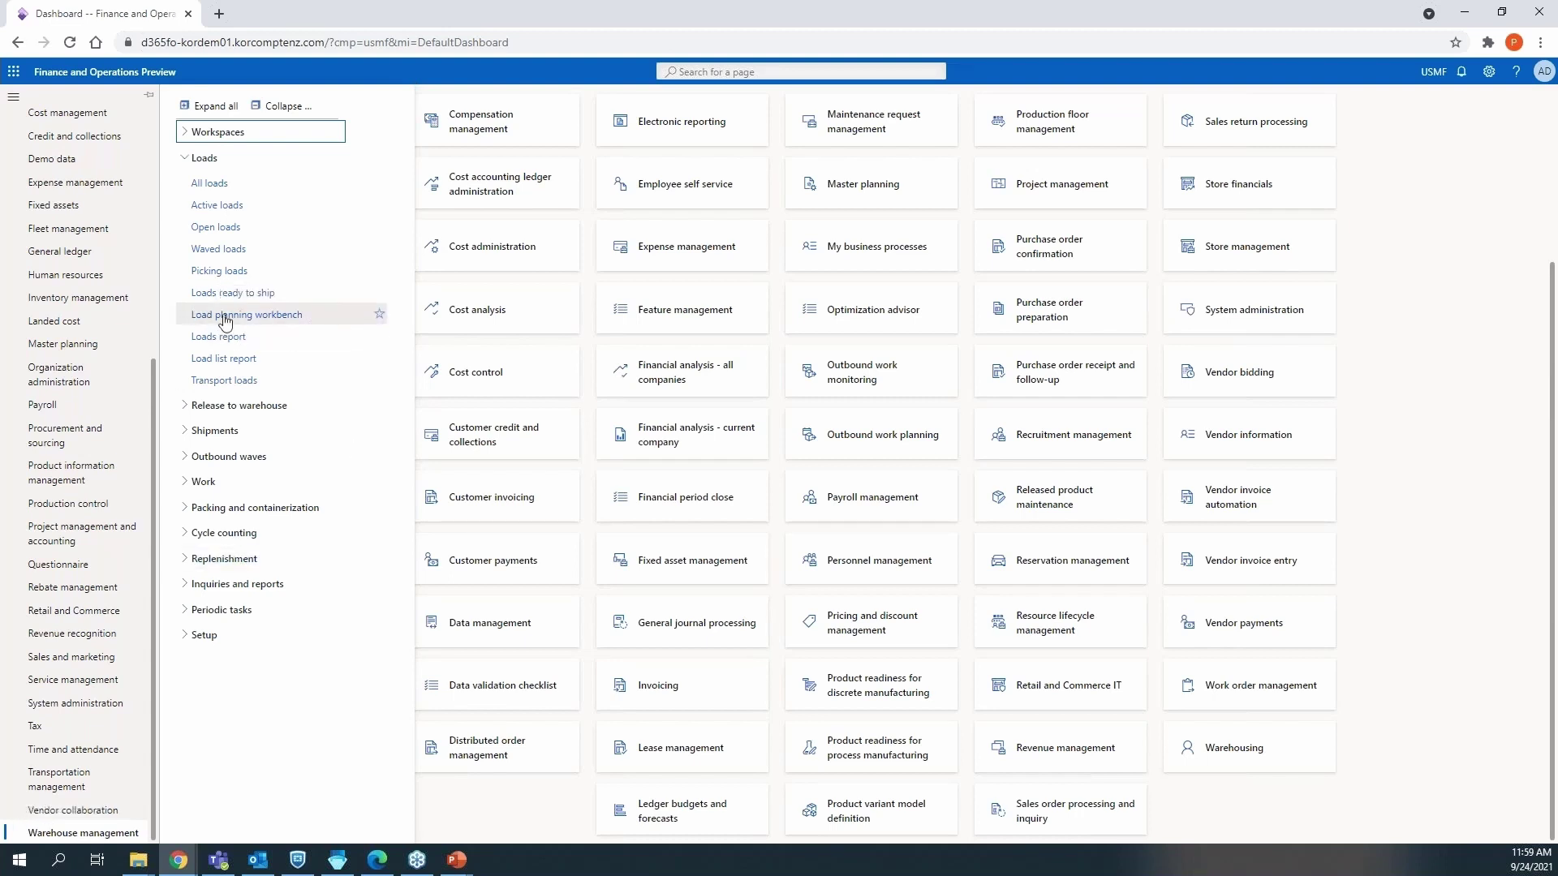
left_click(308, 323)
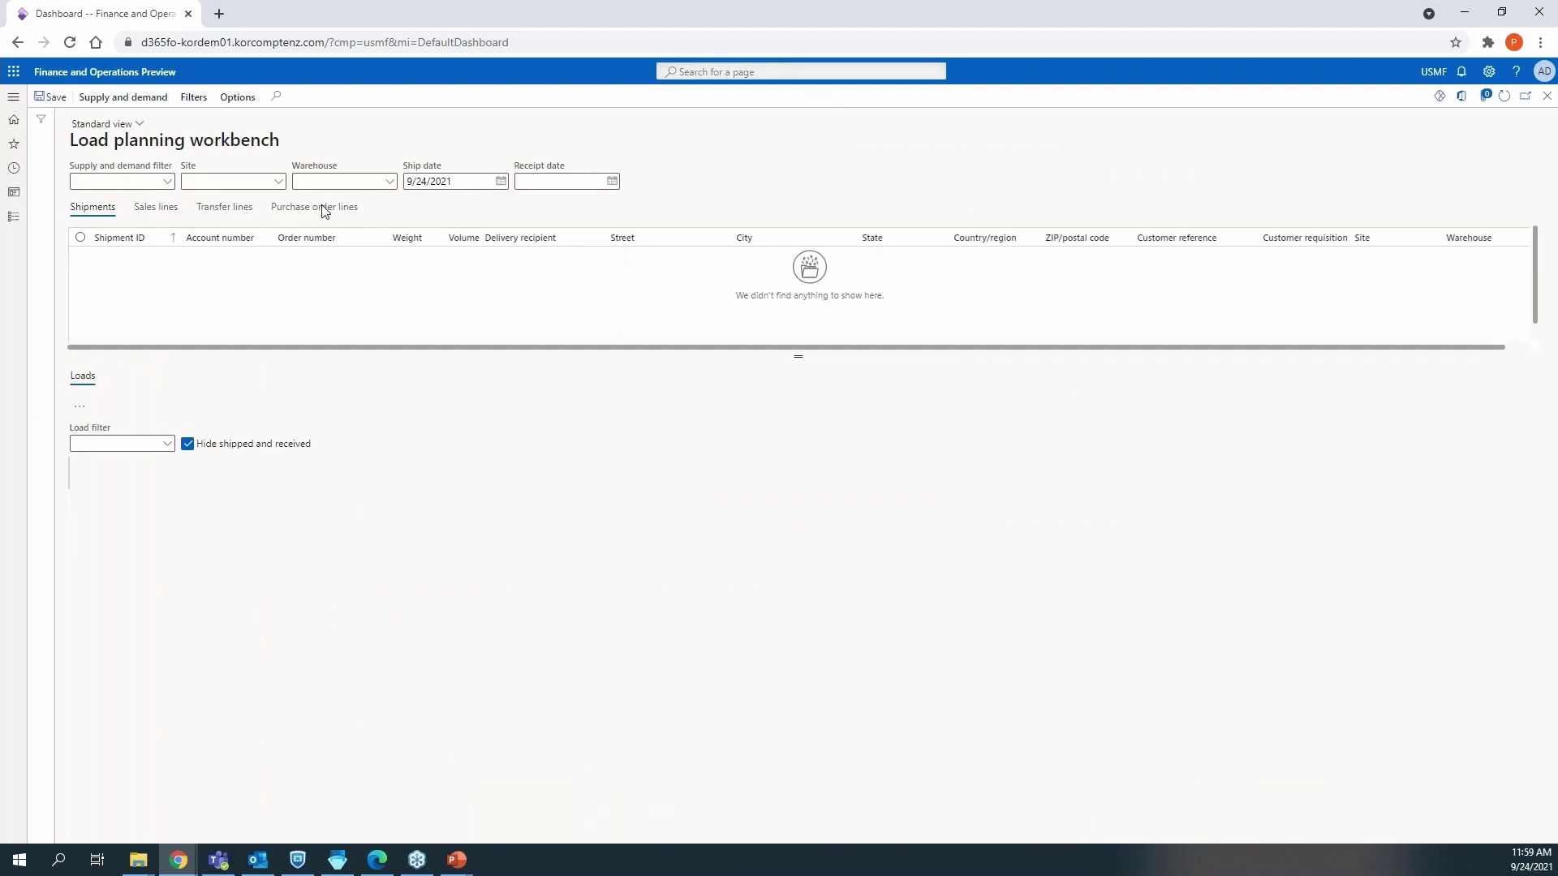
left_click(325, 209)
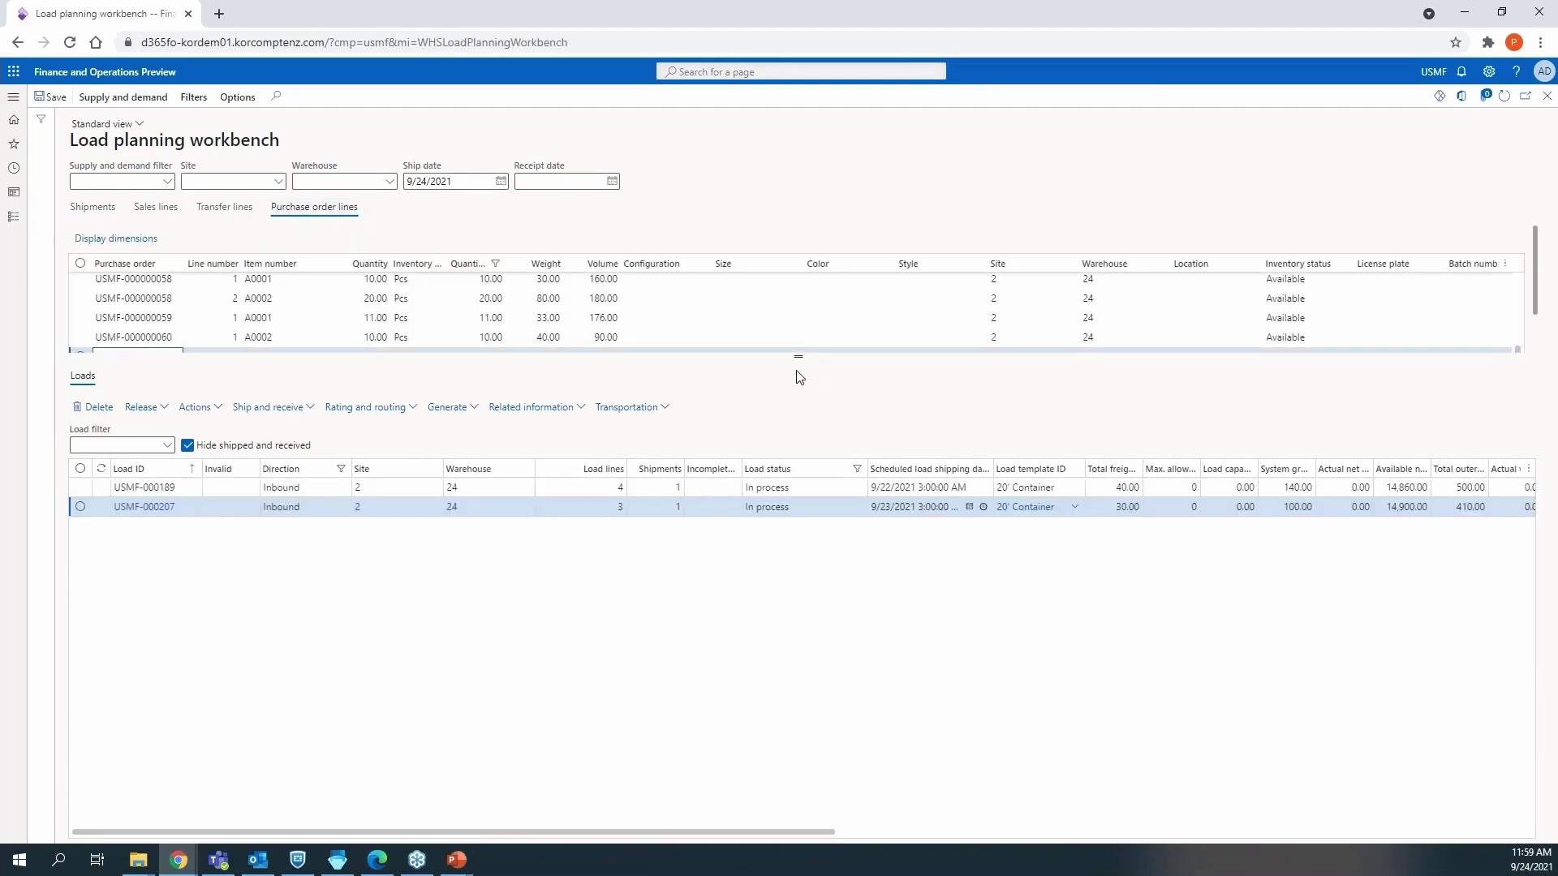
left_click_drag(800, 358, 768, 484)
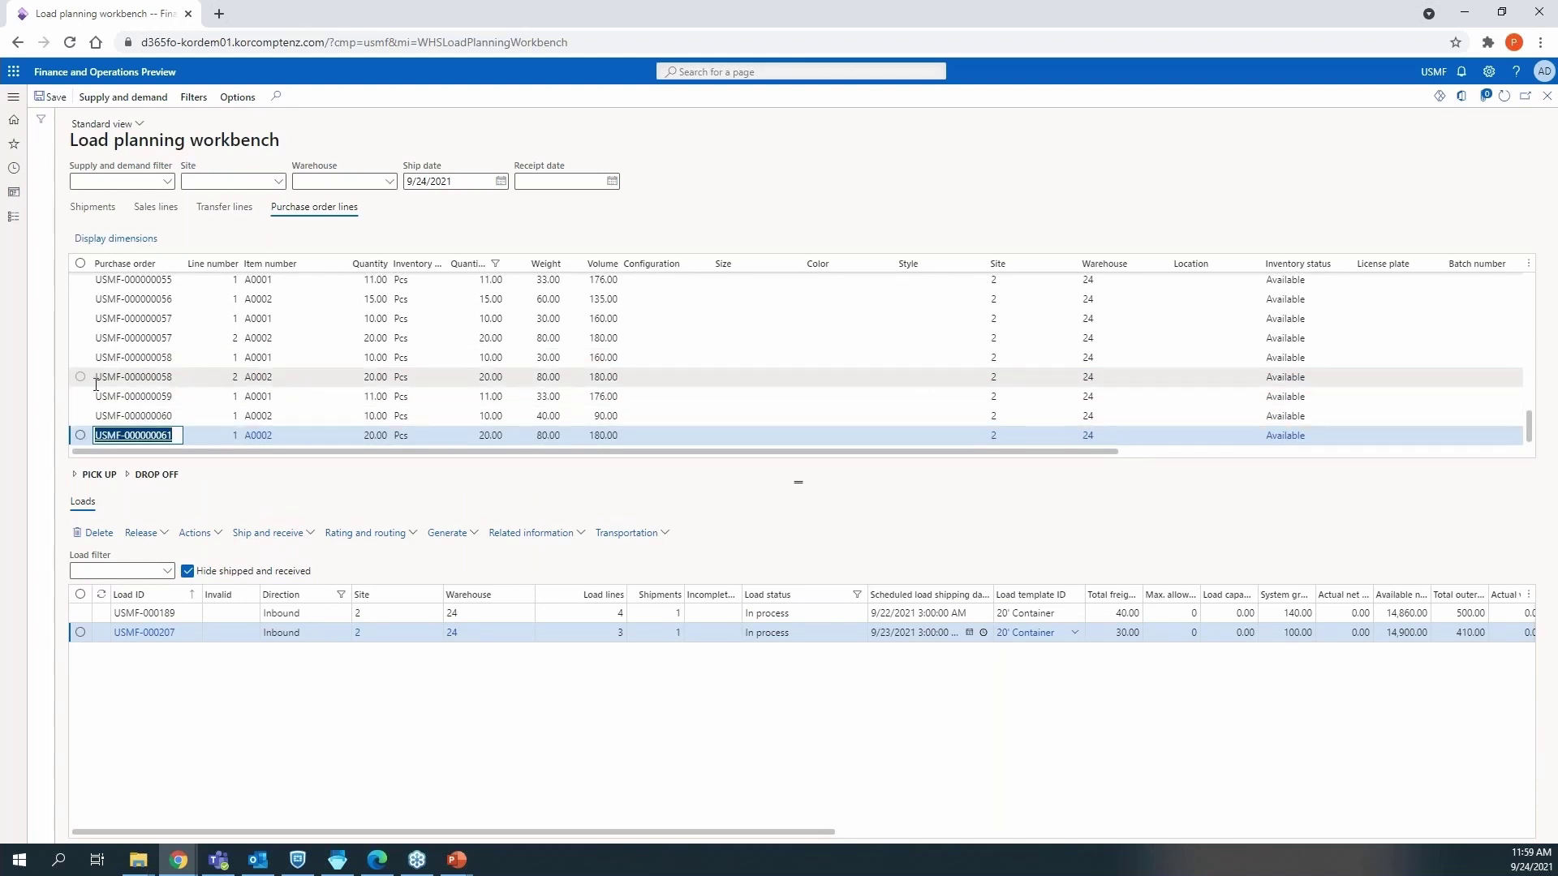
Step: Select the last two-line purchase order's A0001 and A0002 lines plus the single 10-piece A0002 line, leaving the final line unselected
left_click(81, 417)
left_click(81, 437)
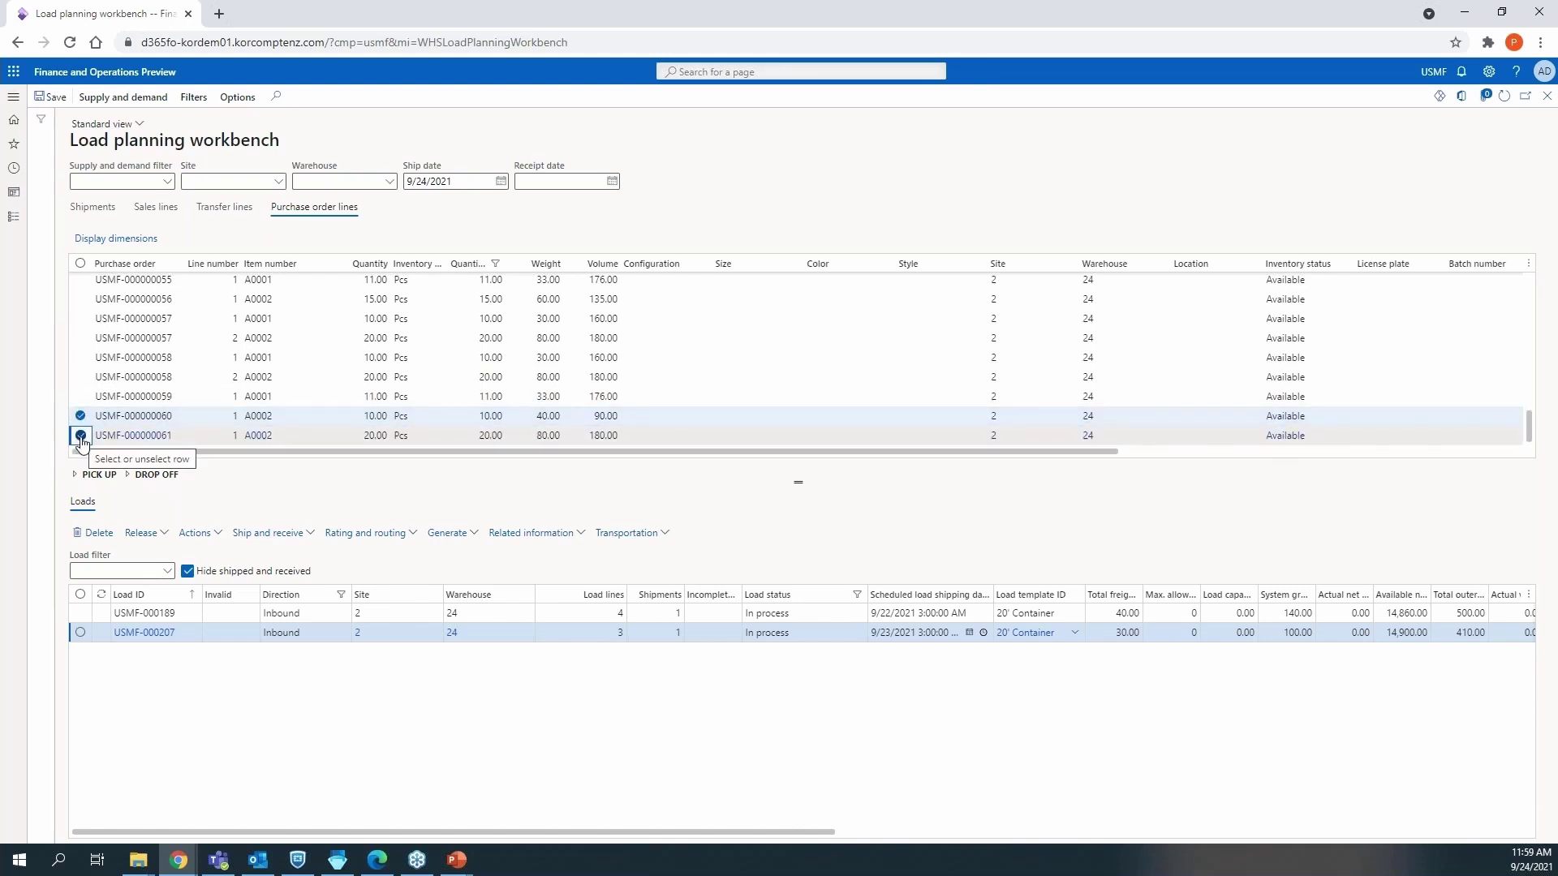
left_click(80, 378)
left_click(81, 358)
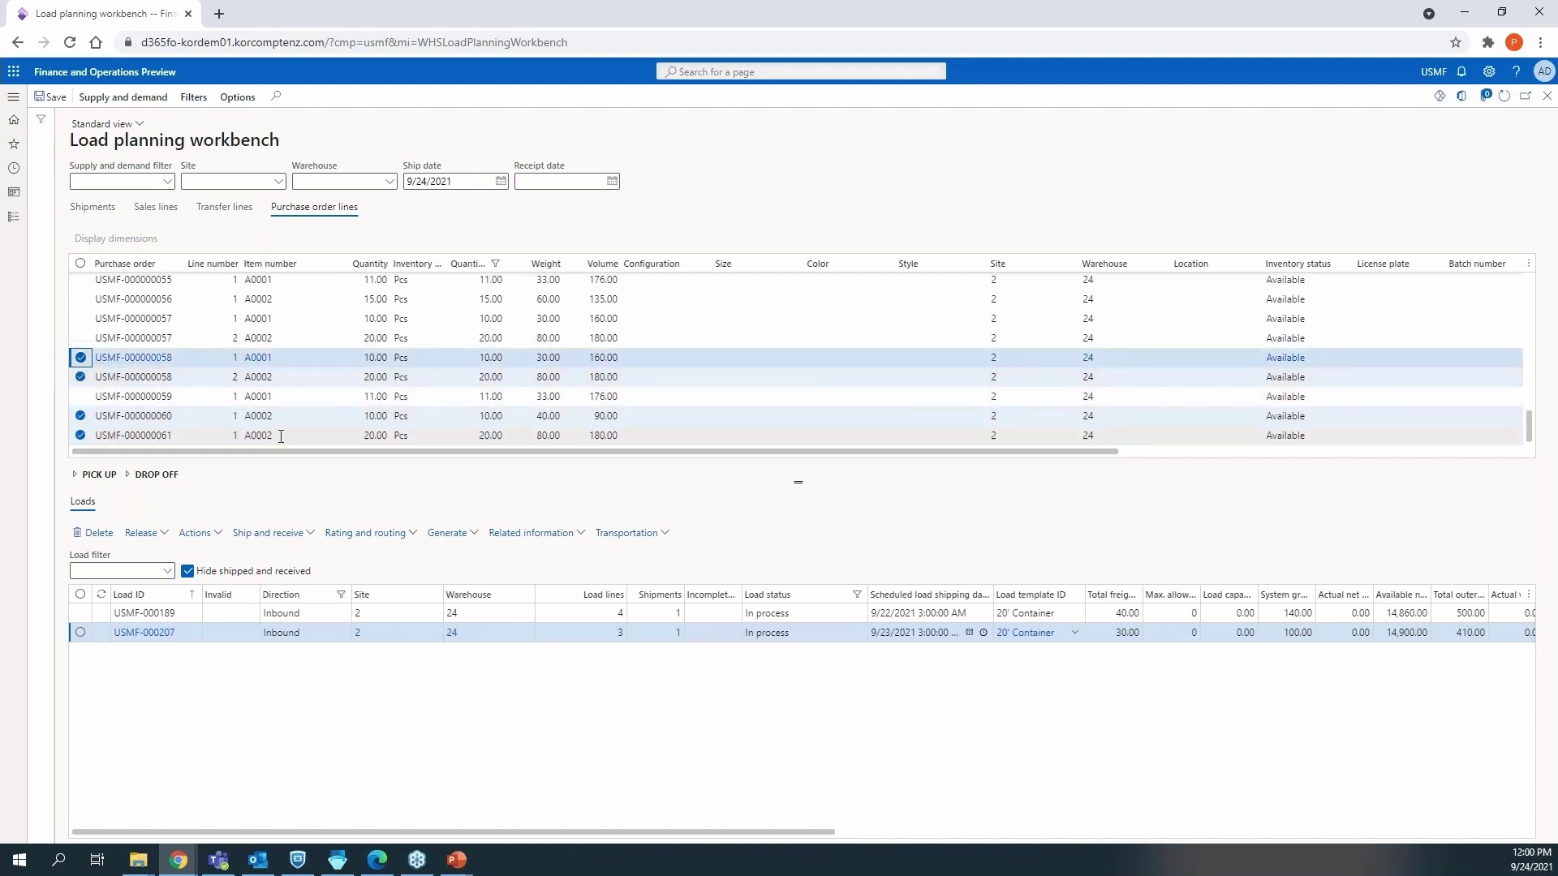
left_click(337, 430)
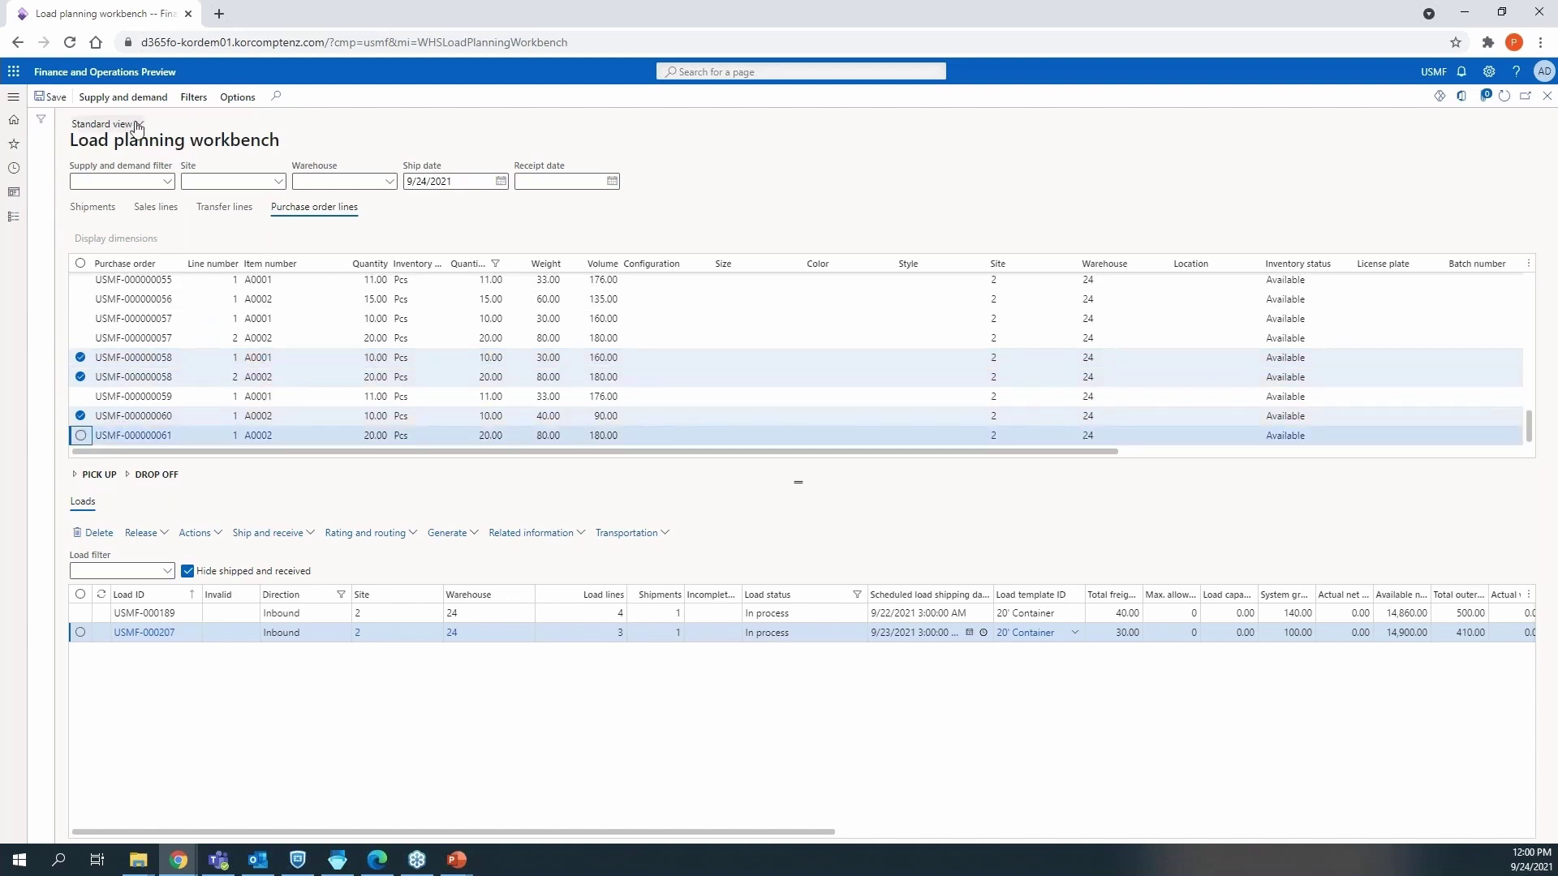
Step: Add the selected purchase order lines to a new load using the 20' Container load template
left_click(163, 101)
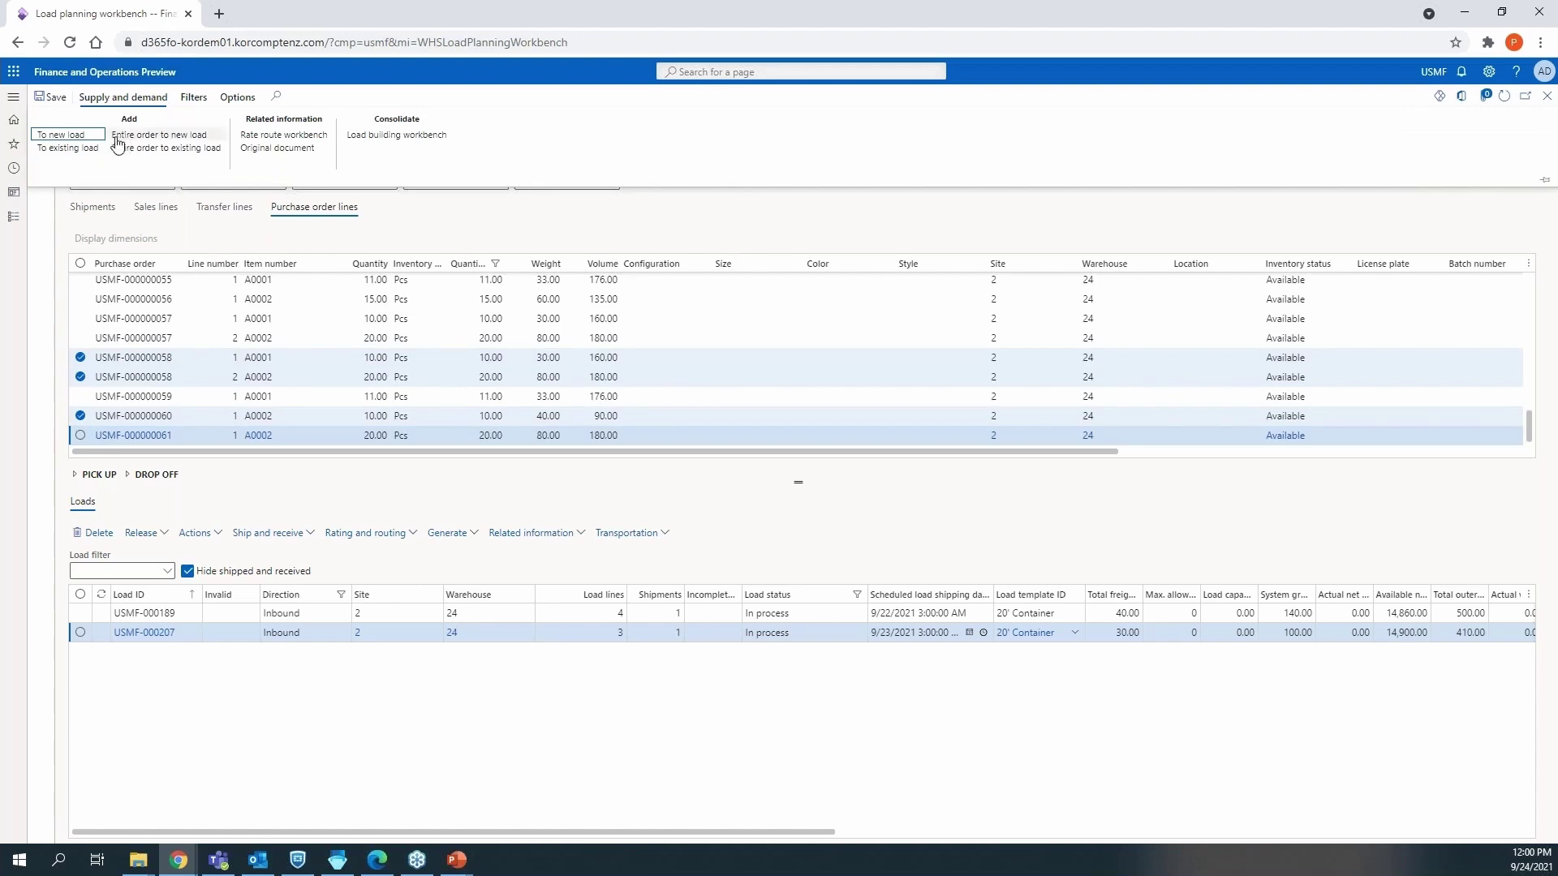
left_click(68, 133)
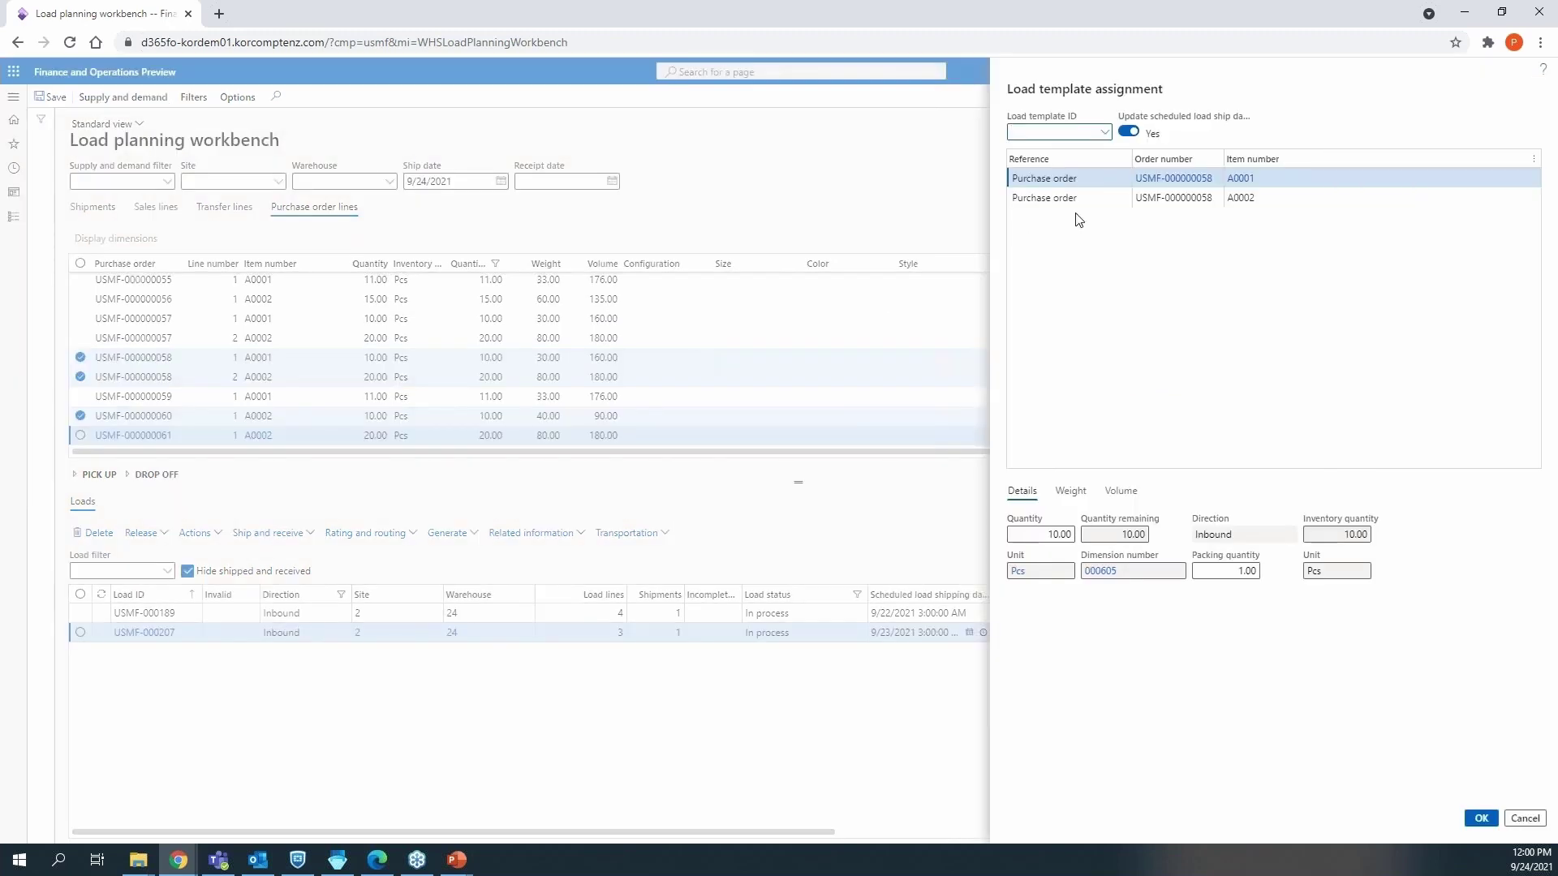
left_click(1104, 131)
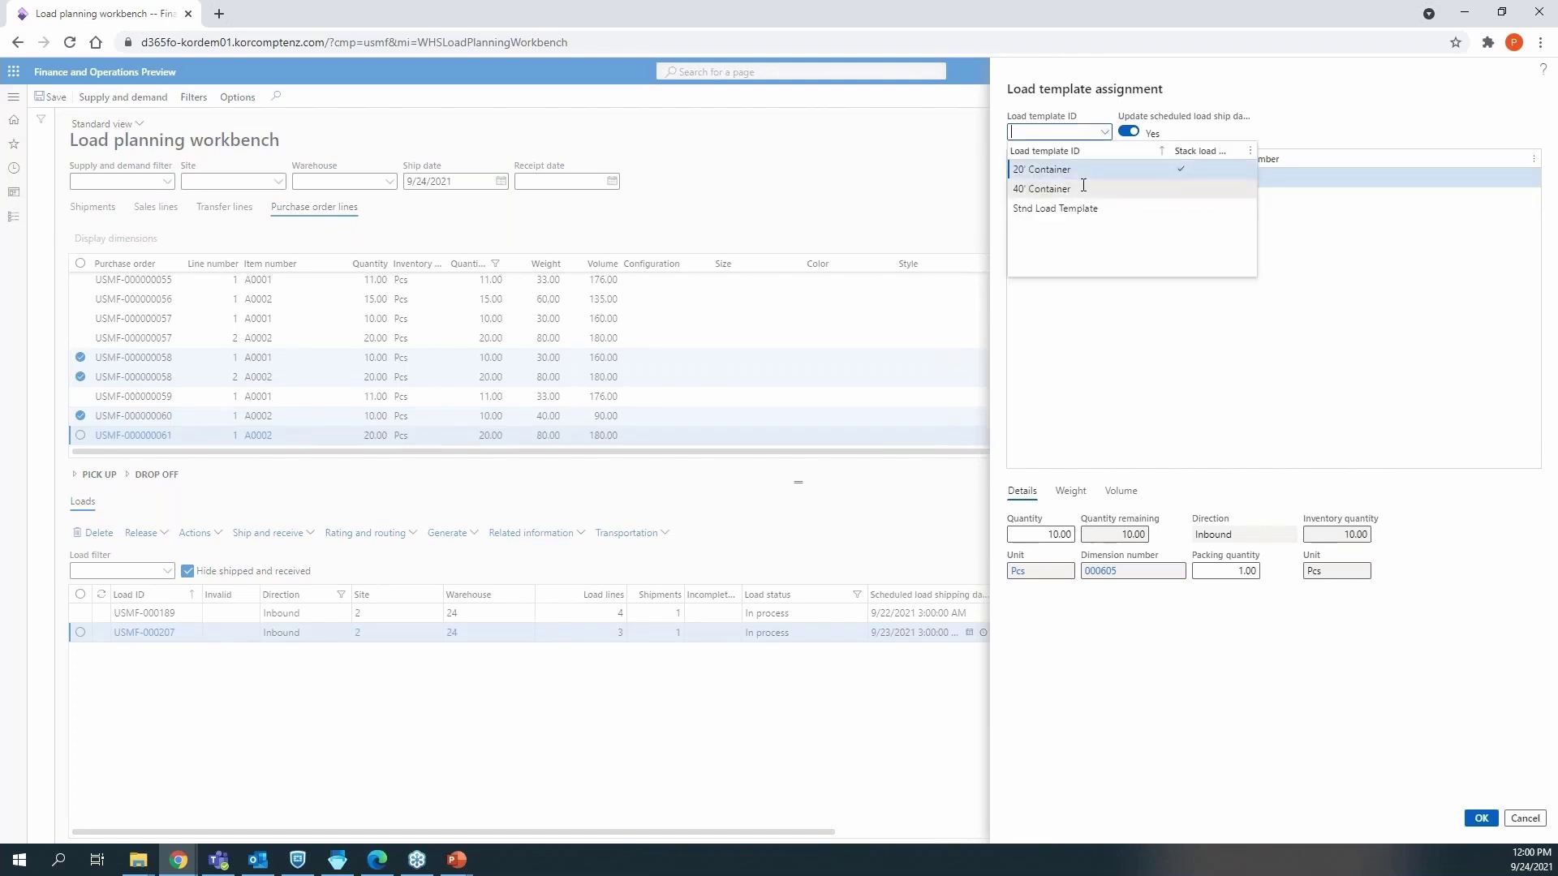
left_click(1064, 168)
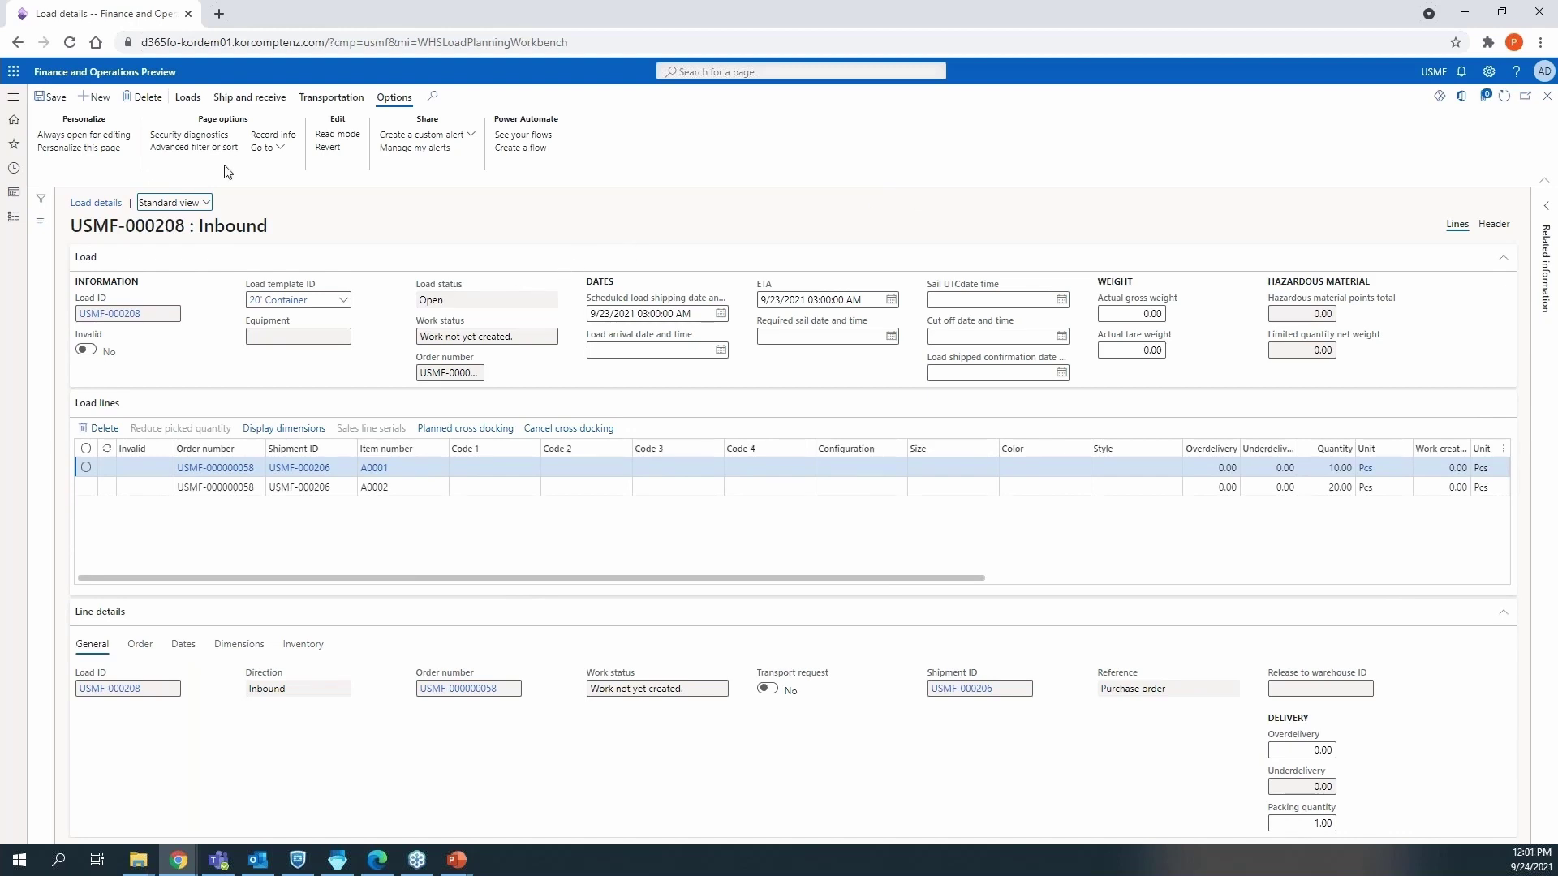
Step: Create a pallet with license plate ASN-004 in the new load's packing structure and add ASN items to it
left_click(260, 102)
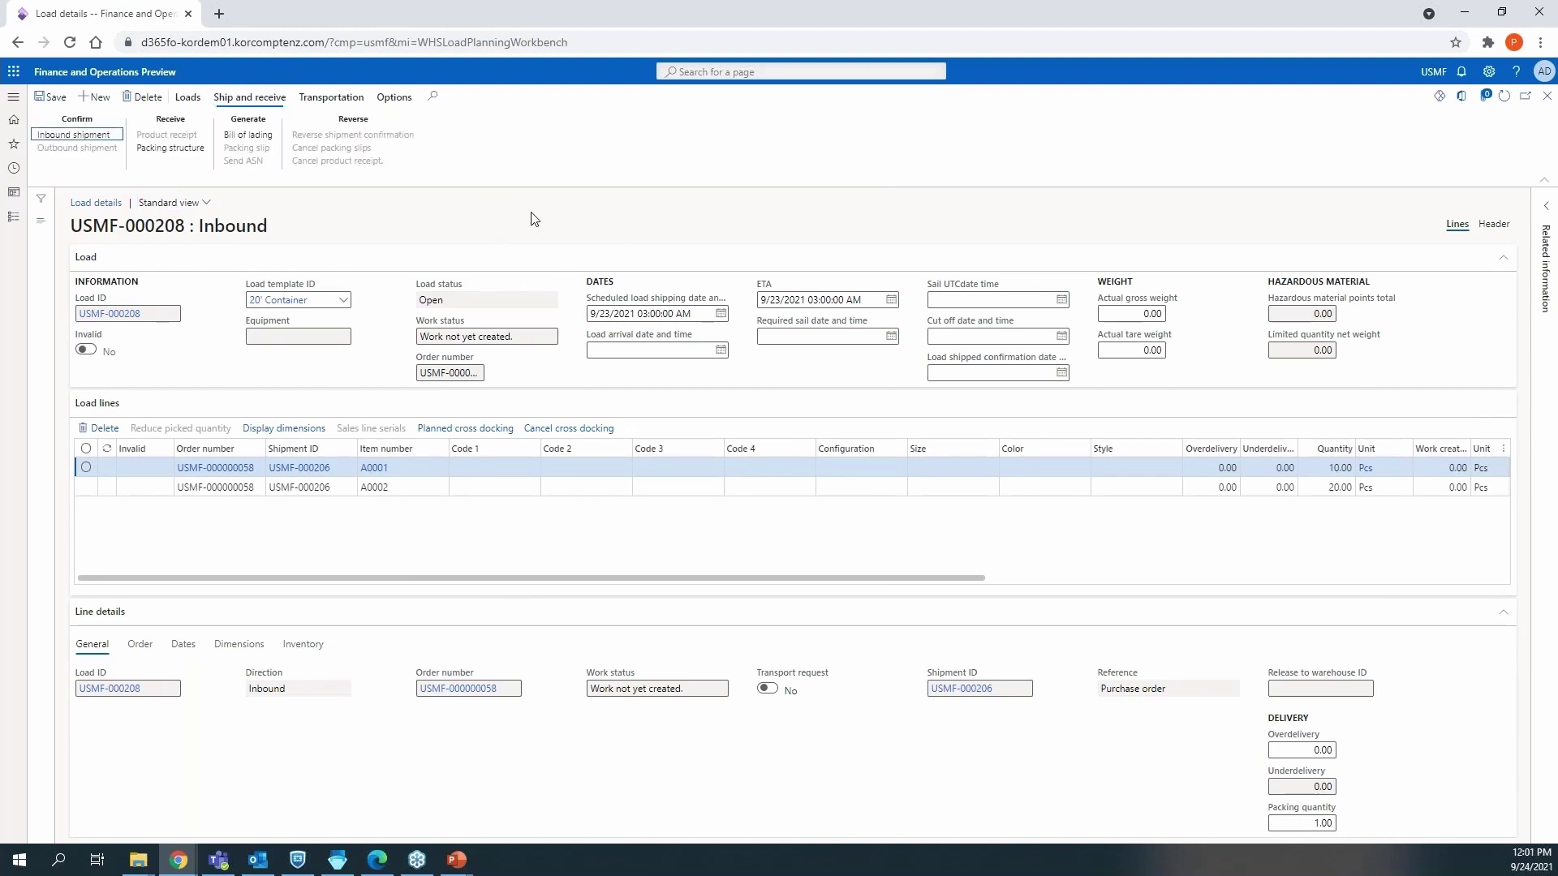
left_click(186, 149)
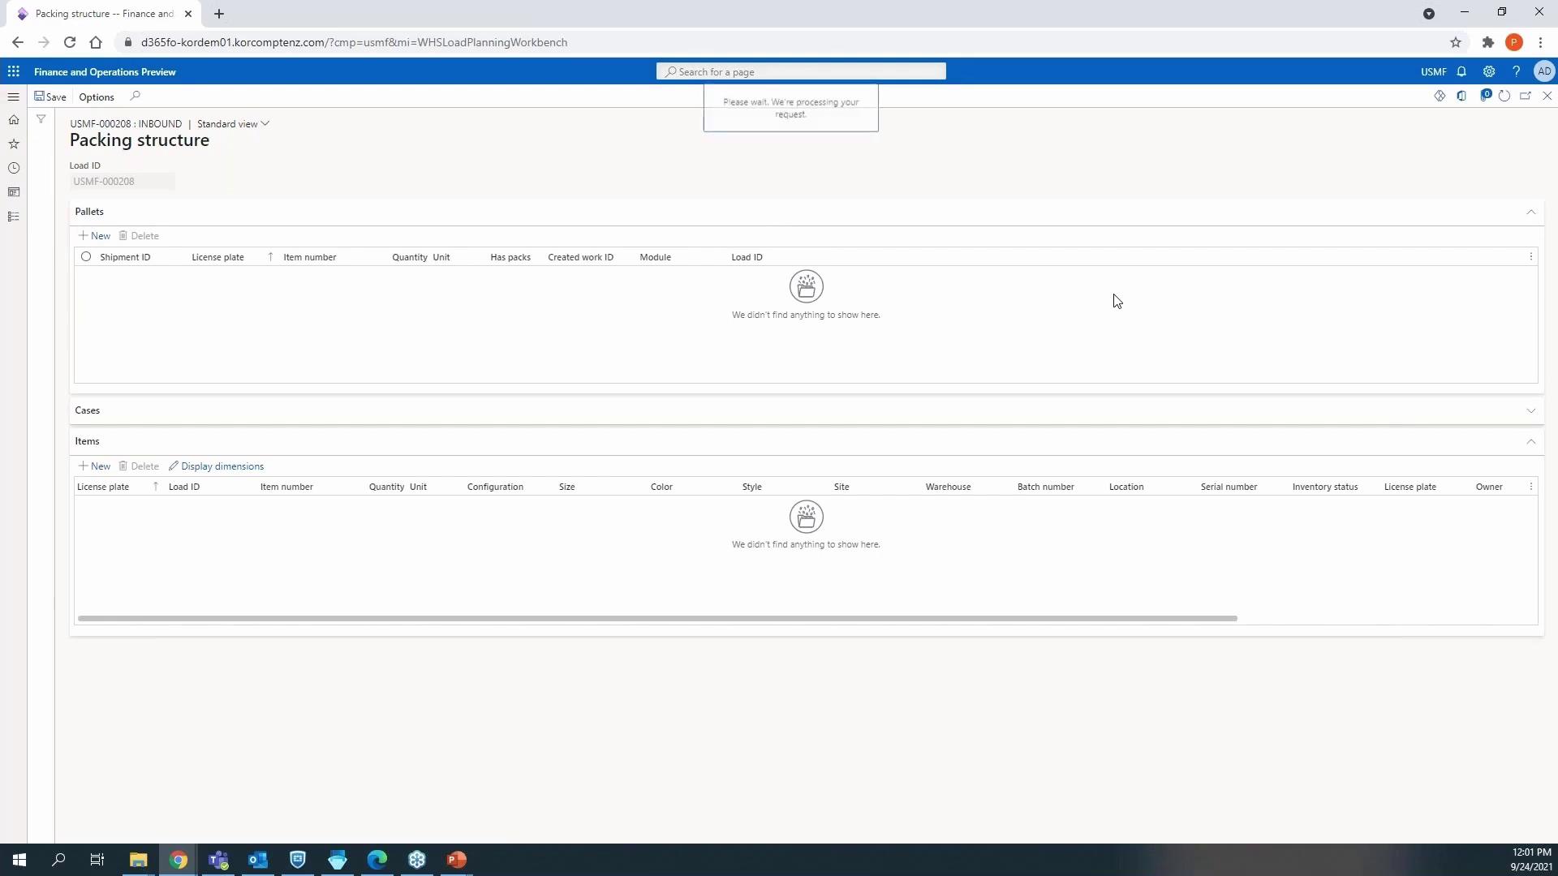
type("ASN-0004")
key("BackSpace")
key("BackSpace")
key("Tab")
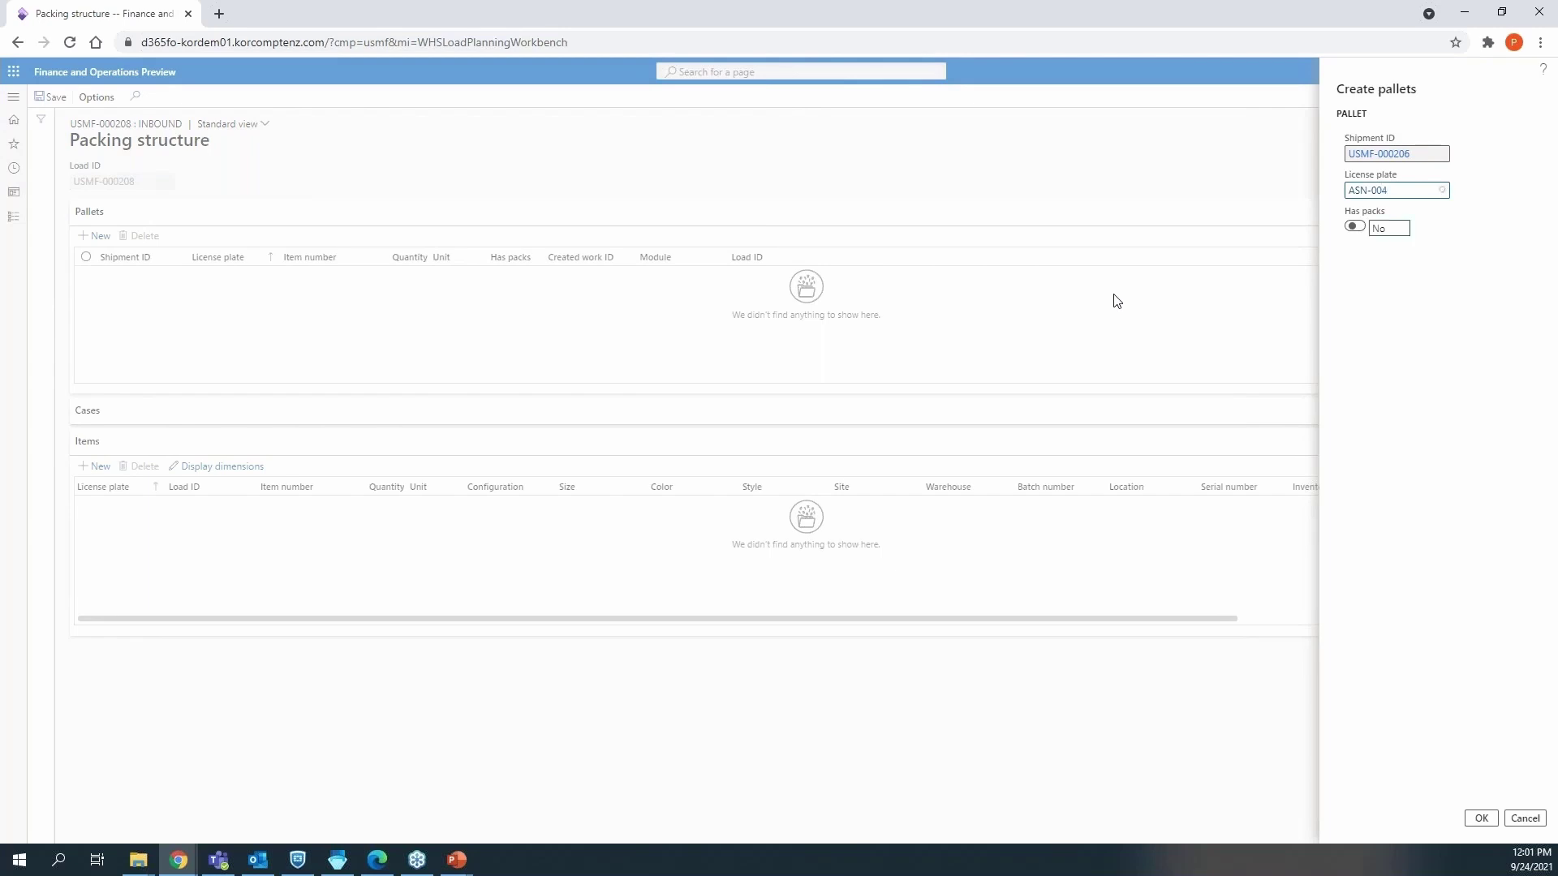
left_click(1482, 818)
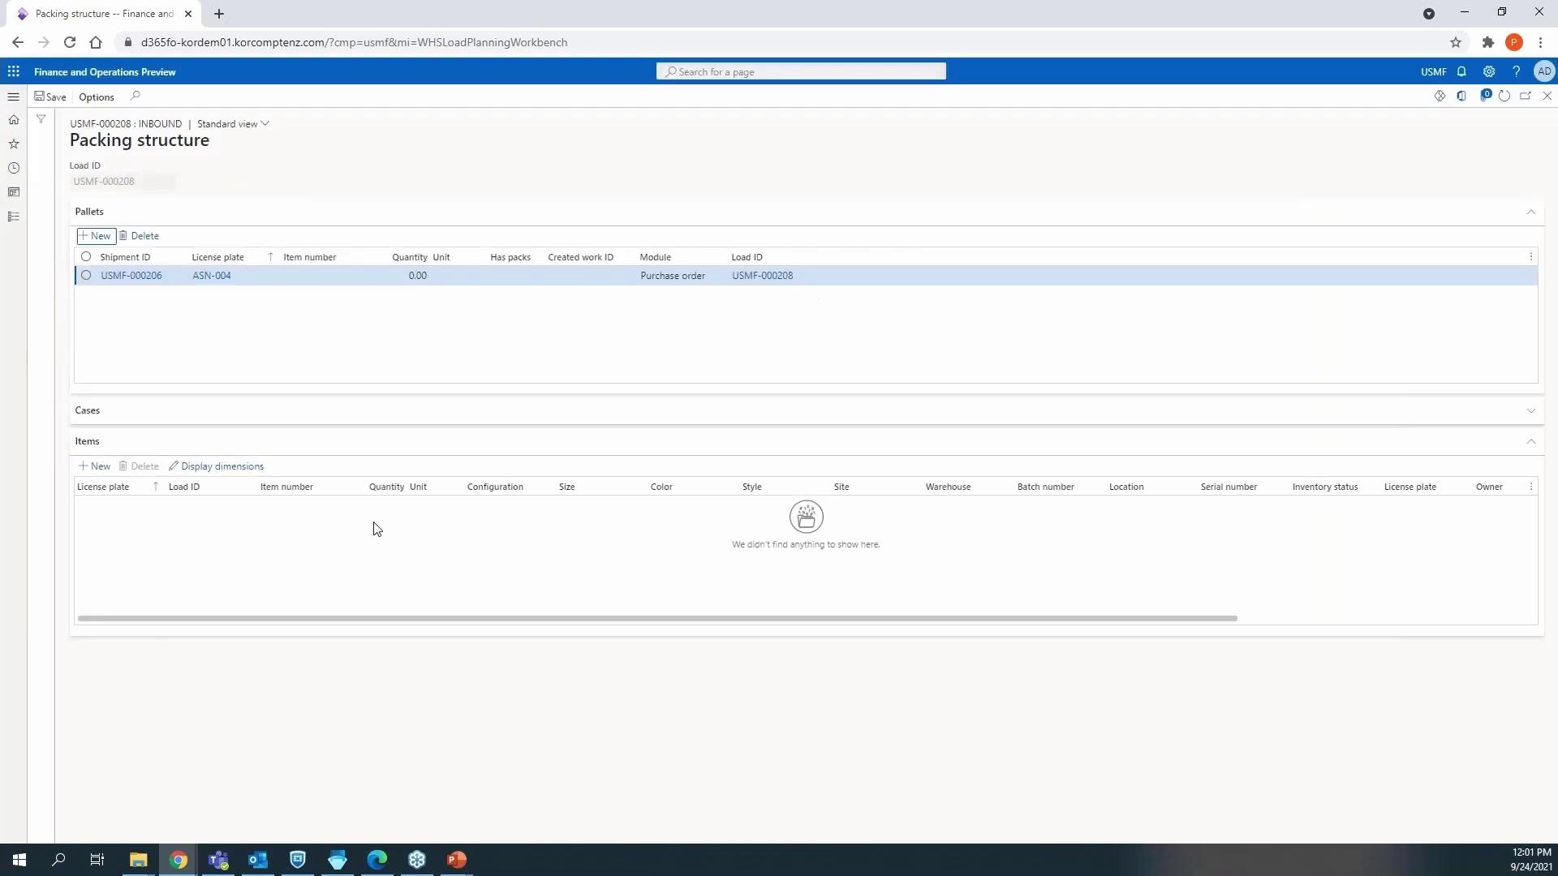
left_click(96, 468)
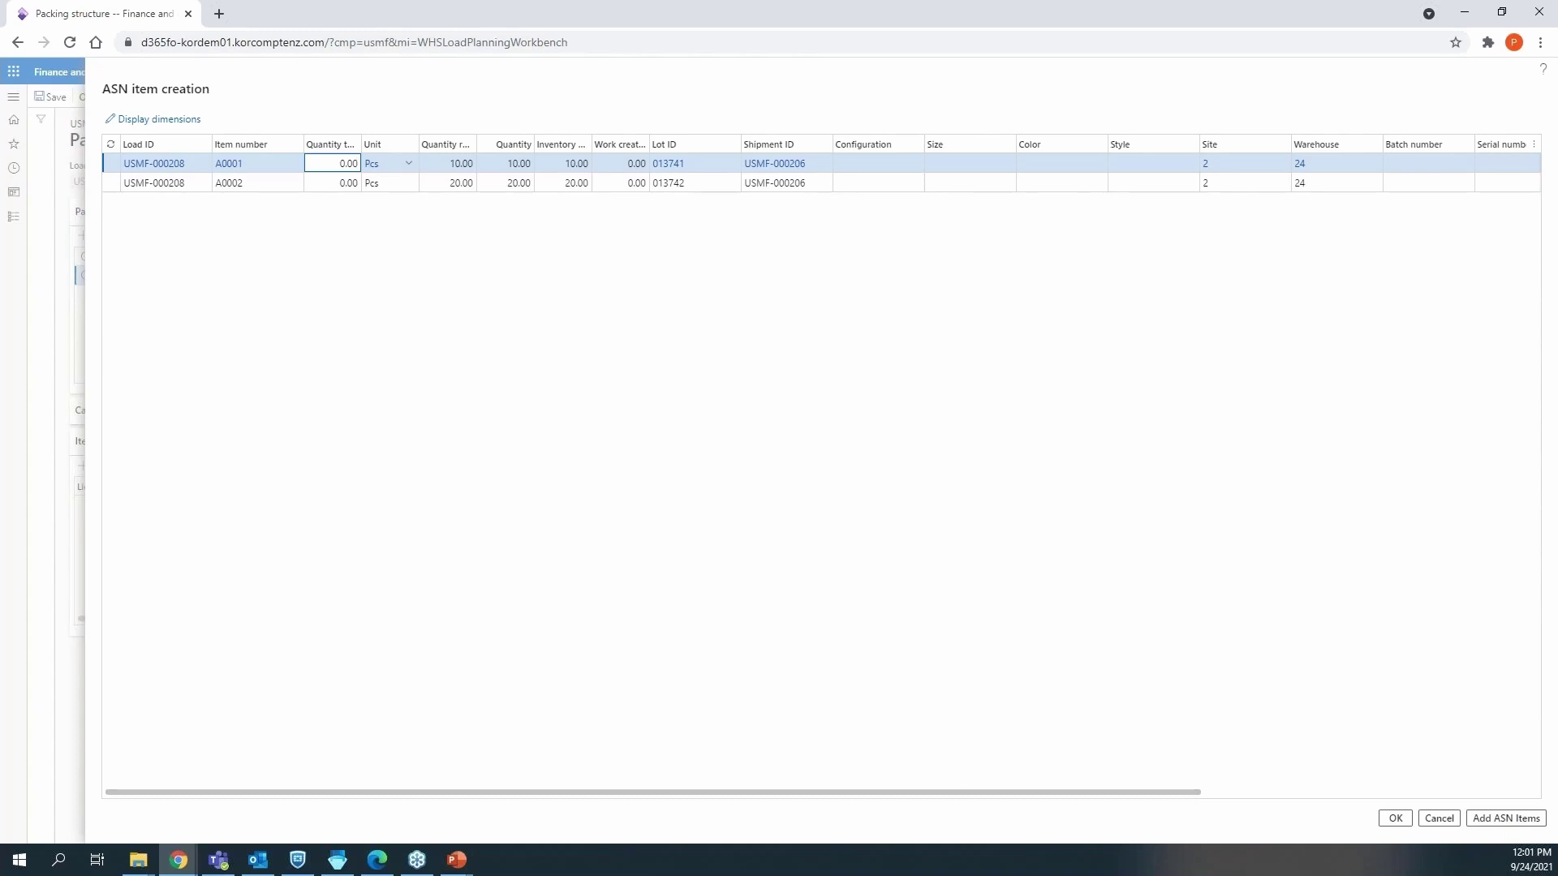
left_click(1505, 817)
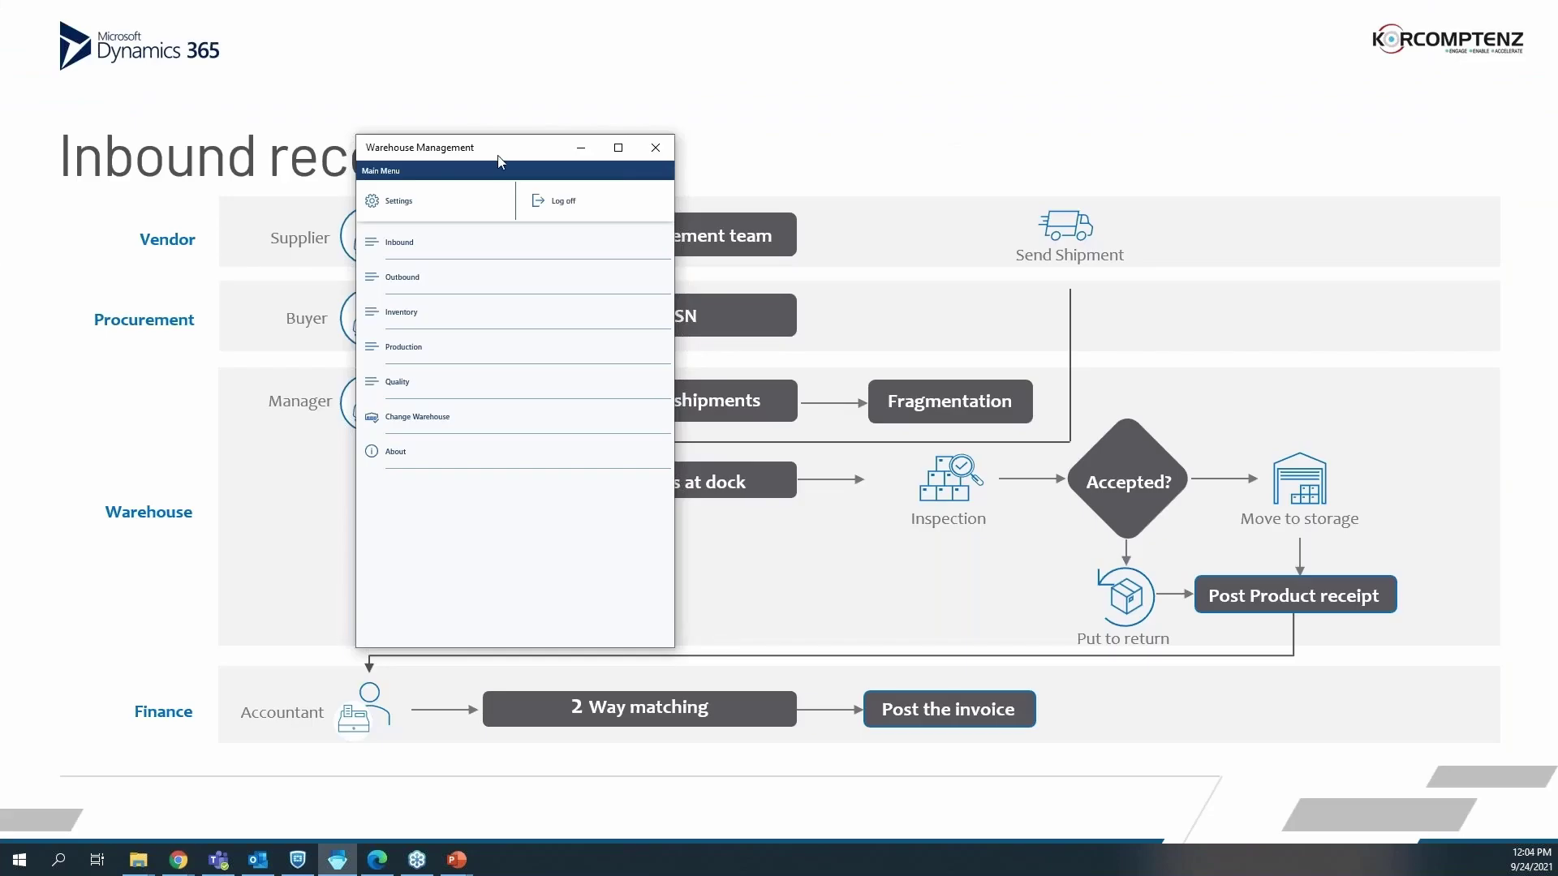
Step: Move the Warehouse Management app window further across the Inbound receiving slide and open the app's Inbound menu
left_click_drag(518, 156, 821, 127)
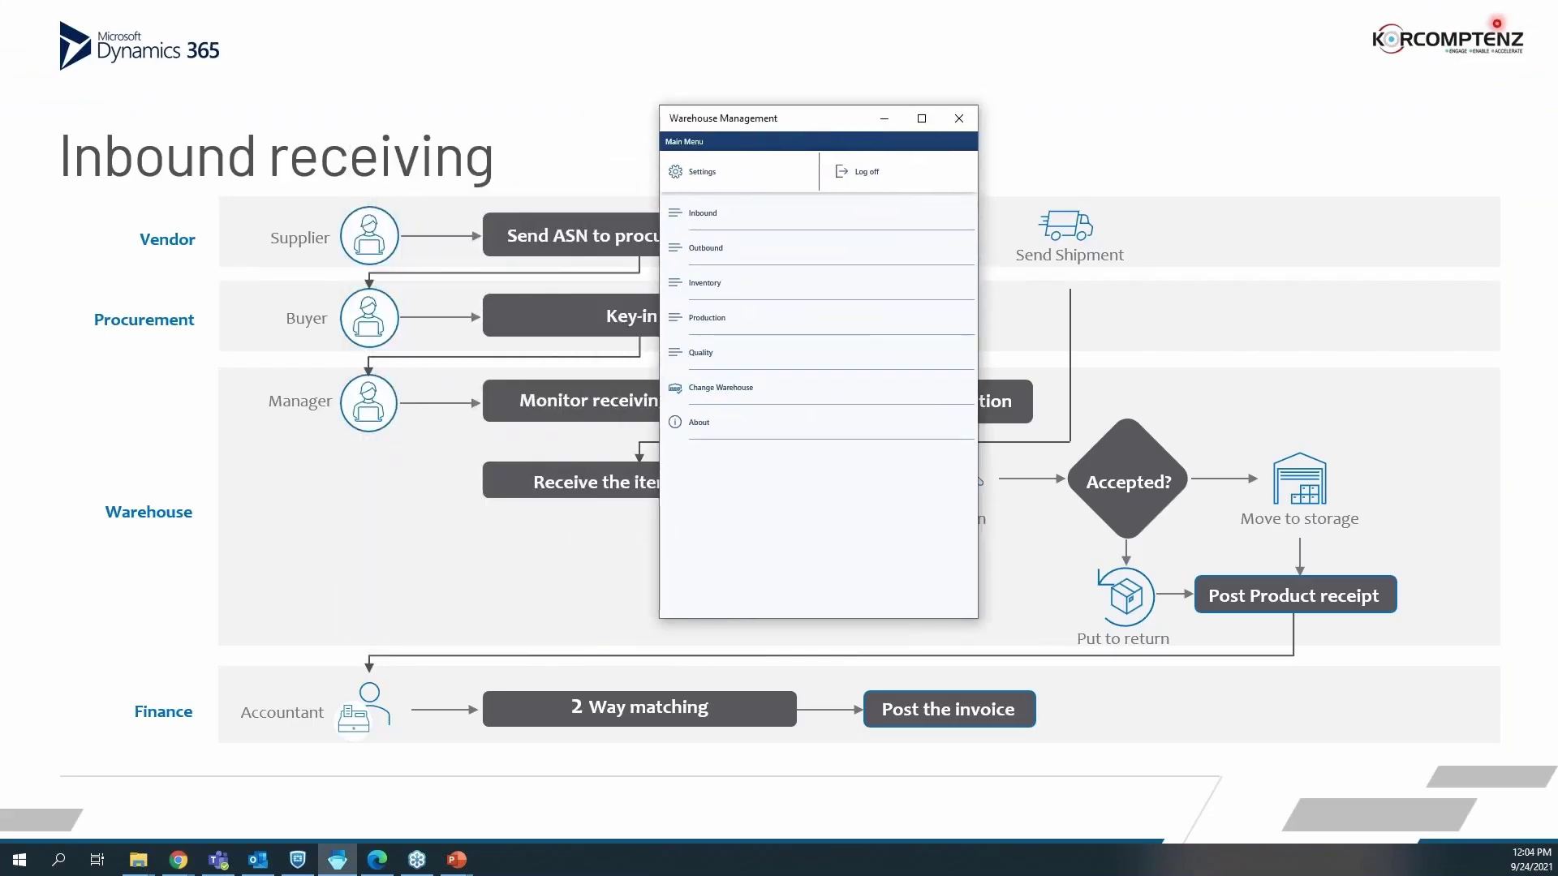
left_click(553, 831)
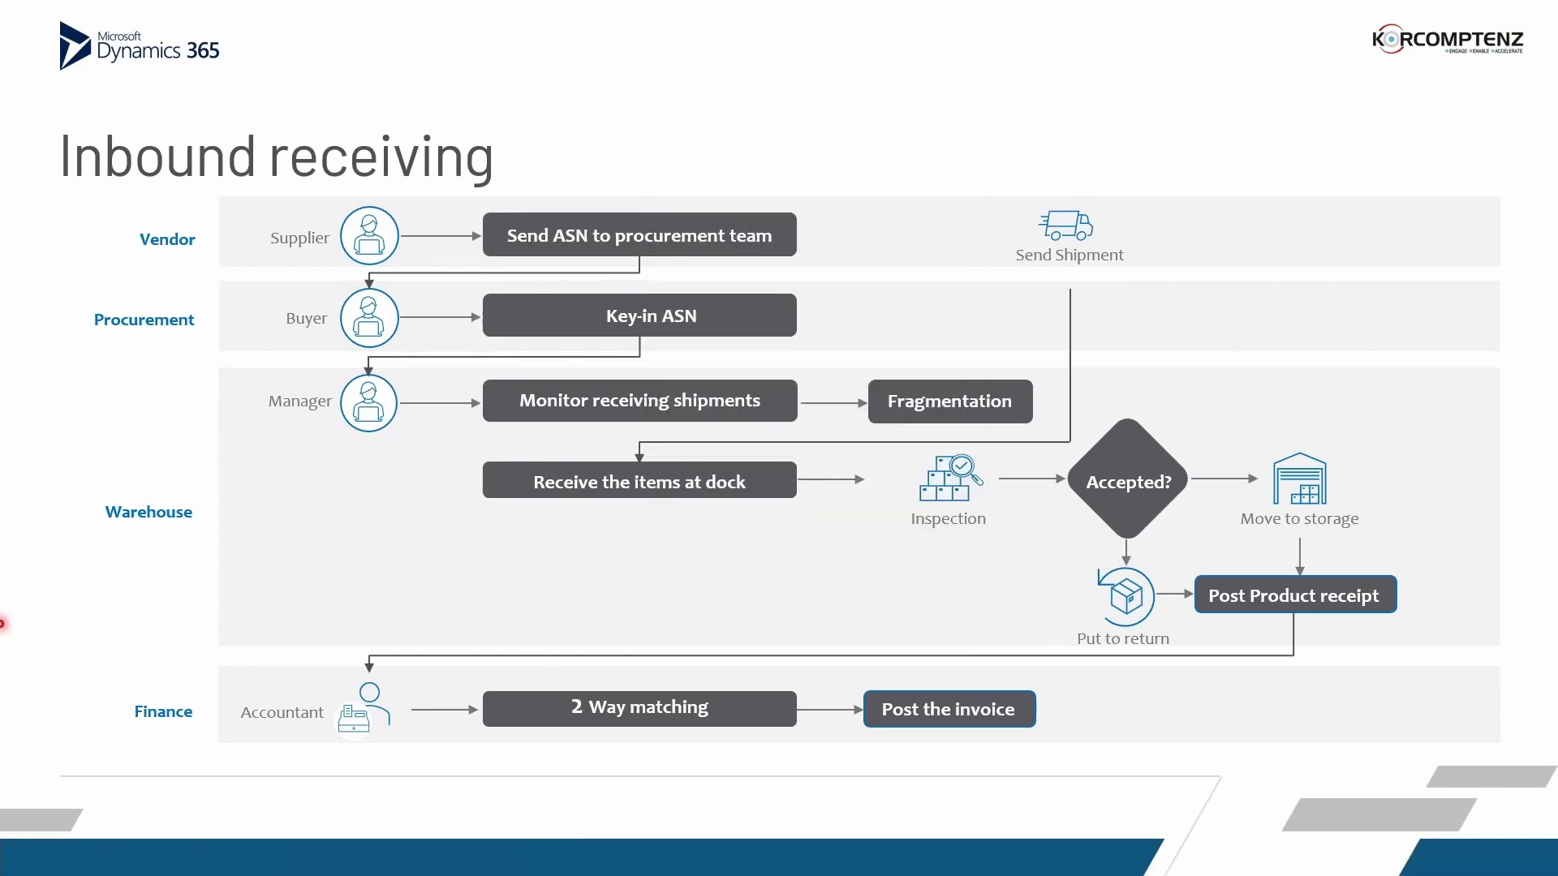
key("alt+Tab")
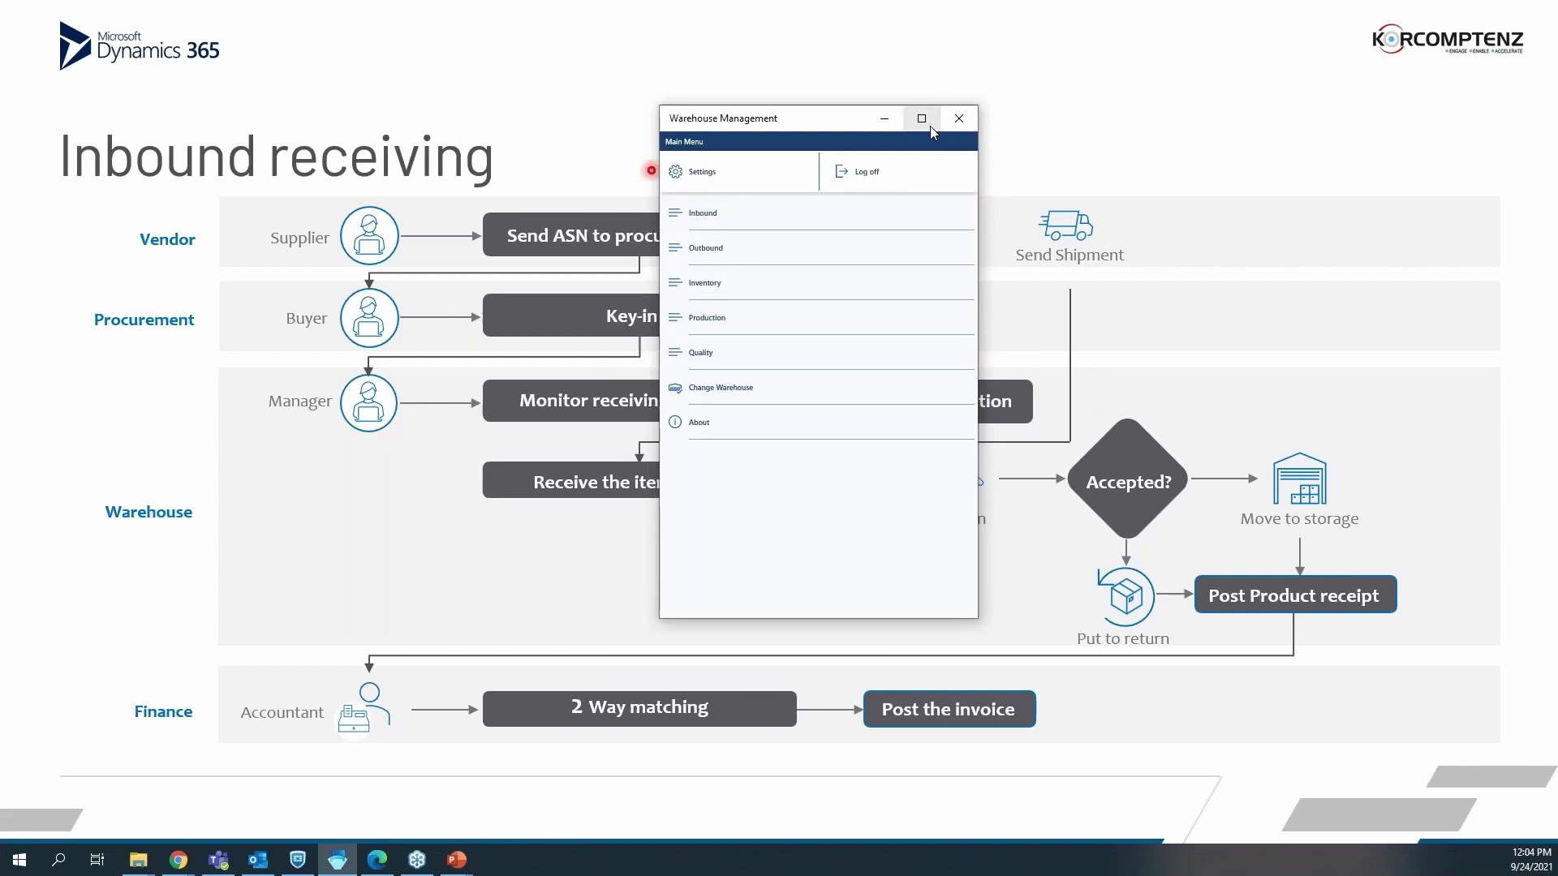
left_click_drag(829, 124, 942, 113)
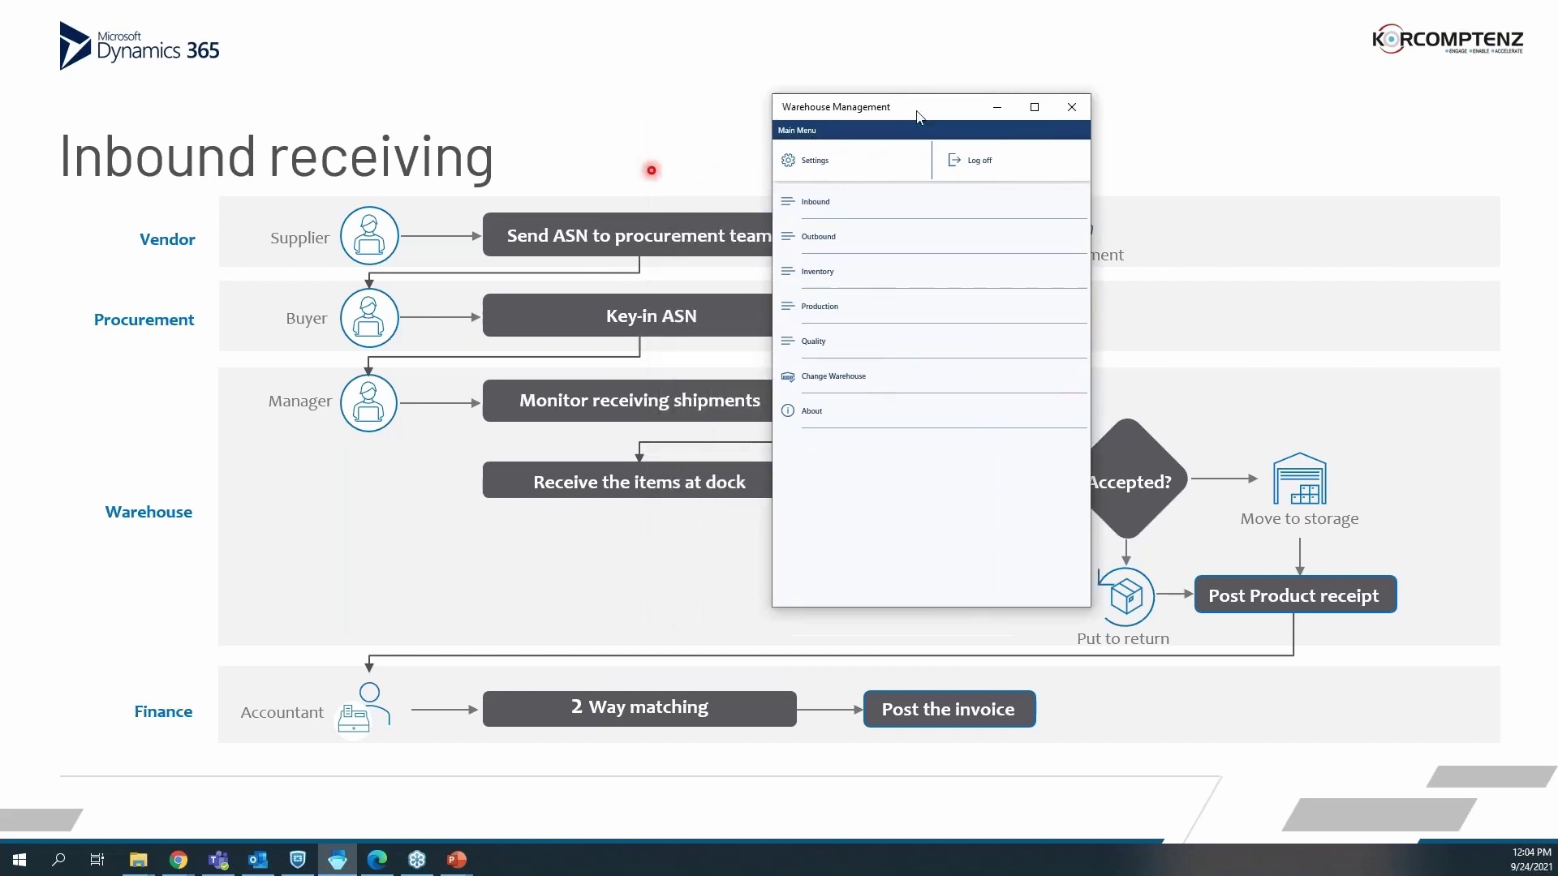
left_click(817, 207)
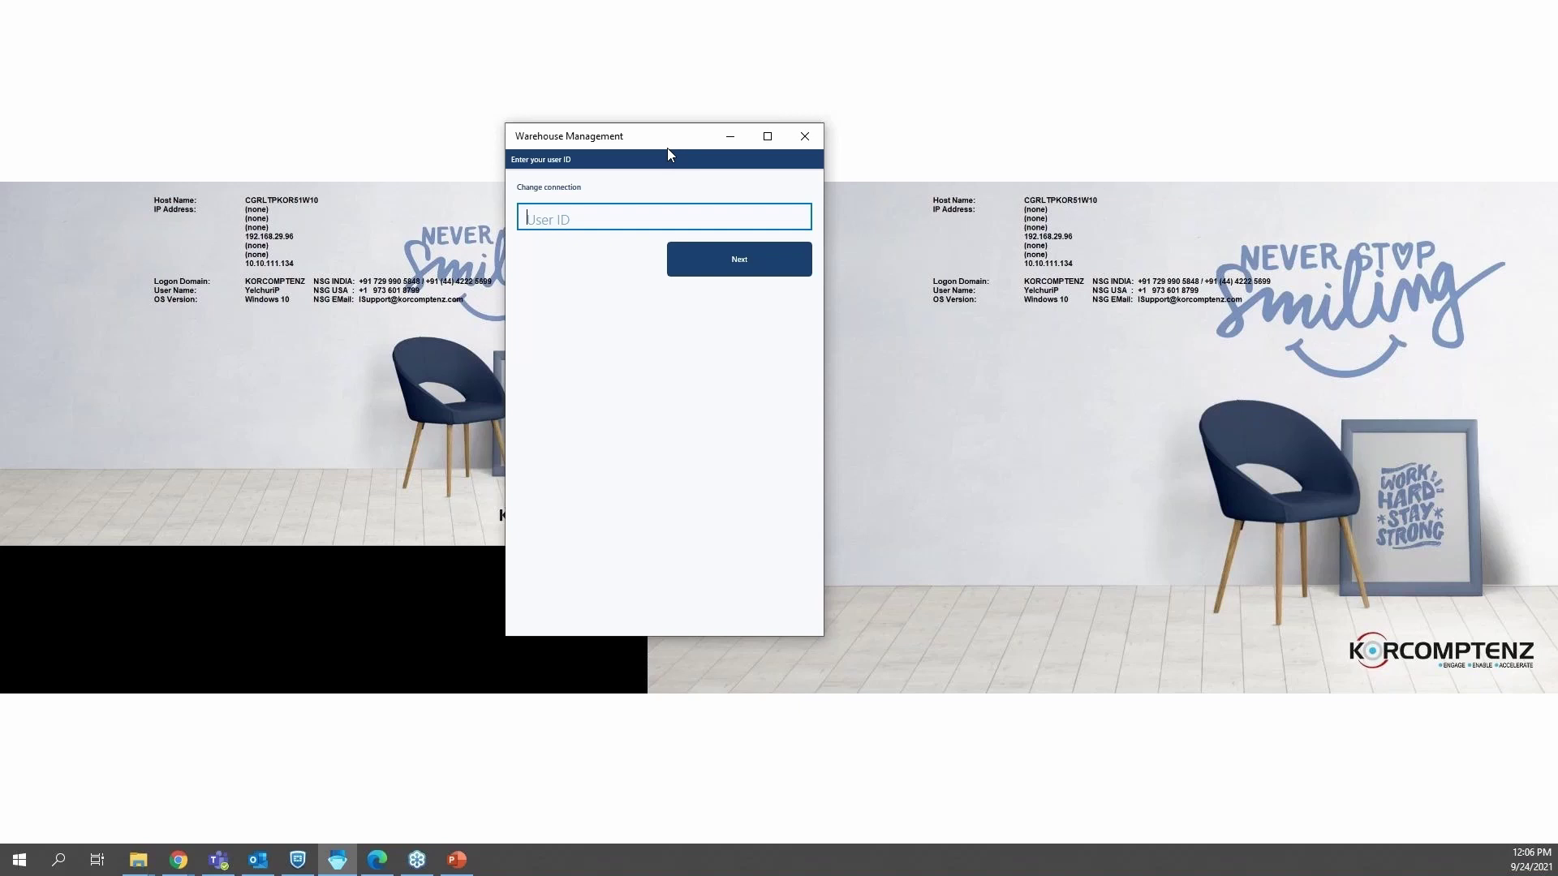
Step: Sign in to the Warehouse Management app with the worker's user ID and password
type("PK")
left_click(721, 275)
type("*")
left_click(714, 259)
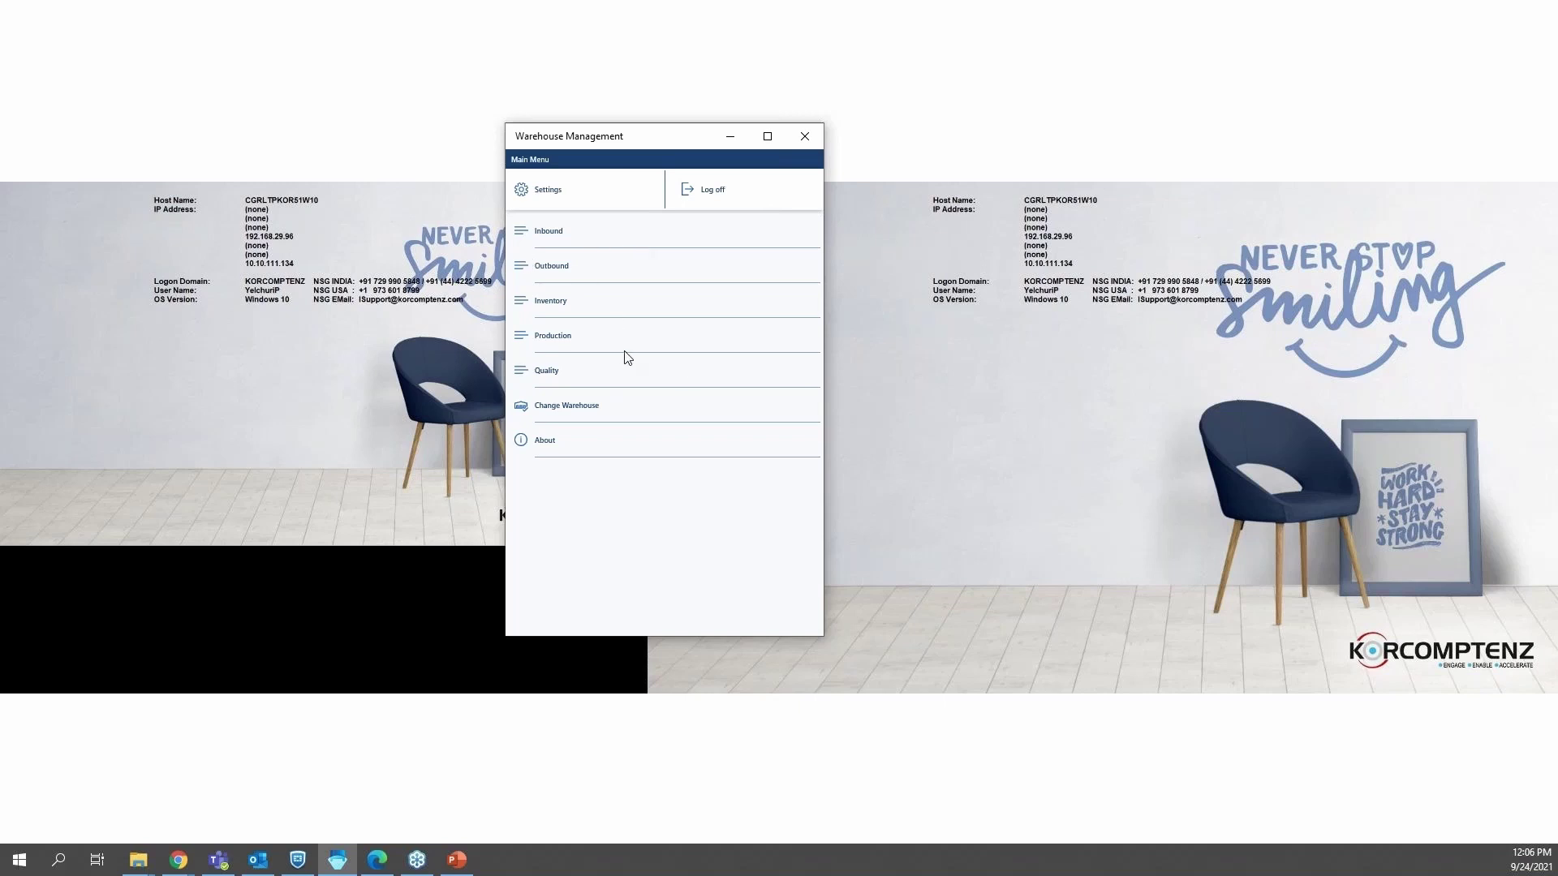
Step: Open ASN Receiving from the Inbound menu, and show the desktop
left_click(568, 245)
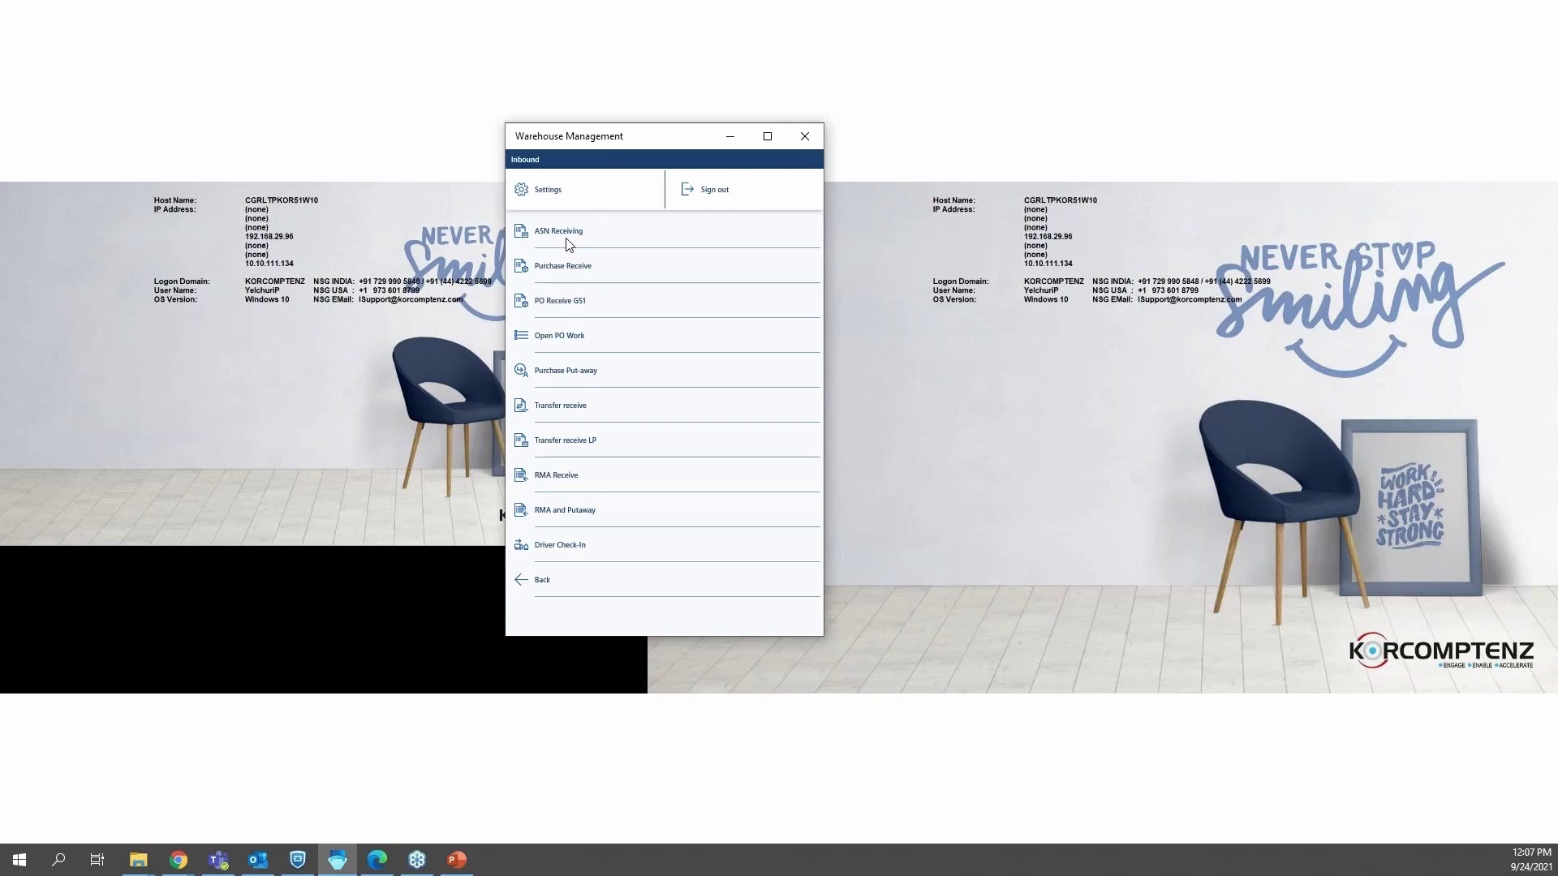
left_click(569, 244)
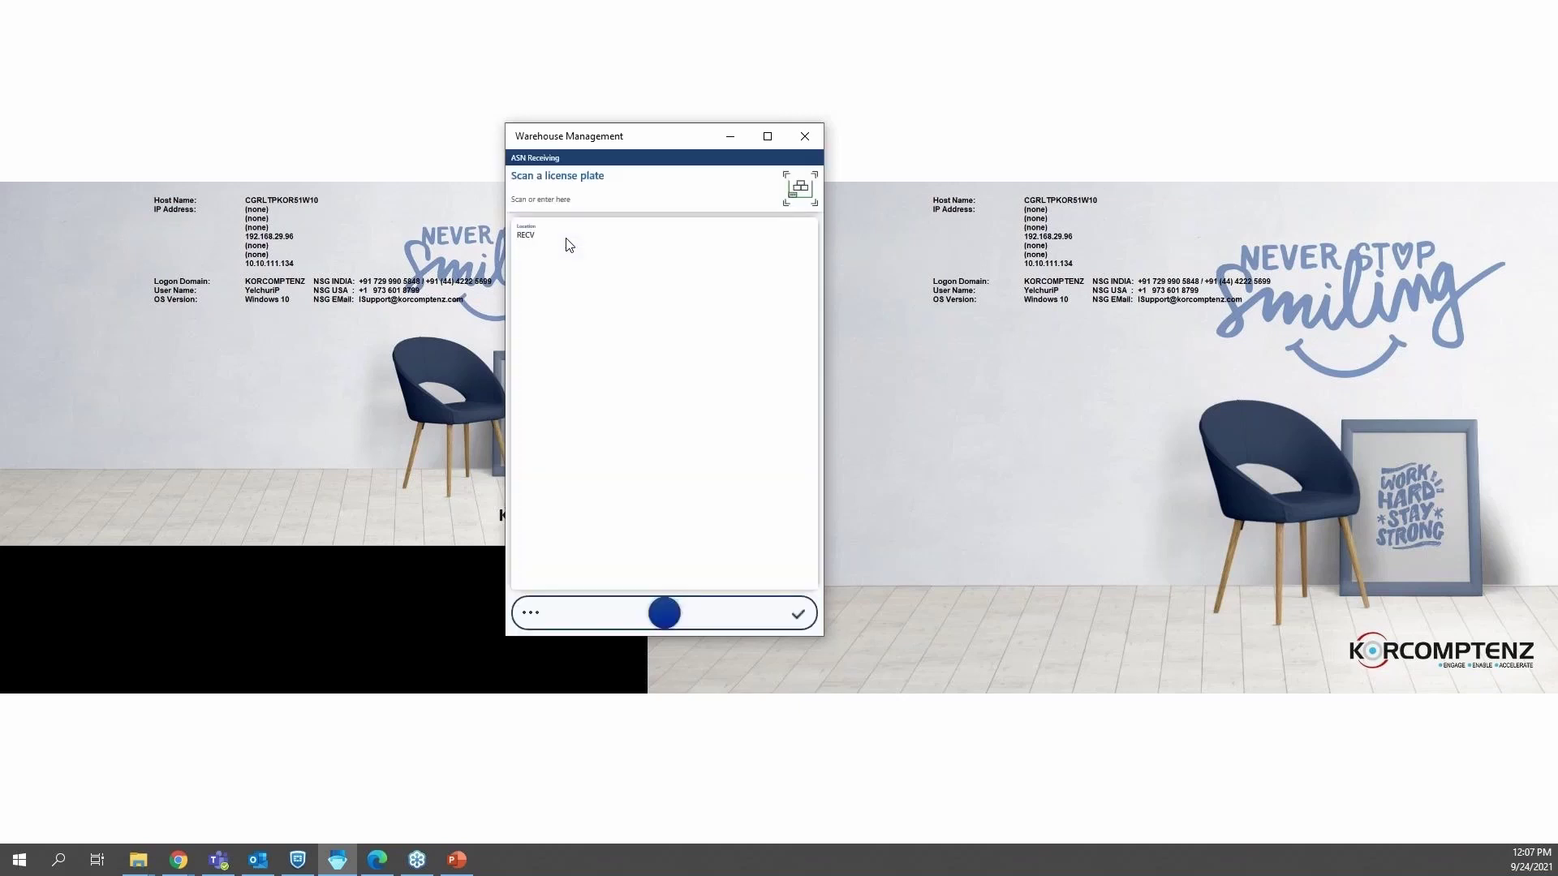
left_click(214, 312)
key("super+d")
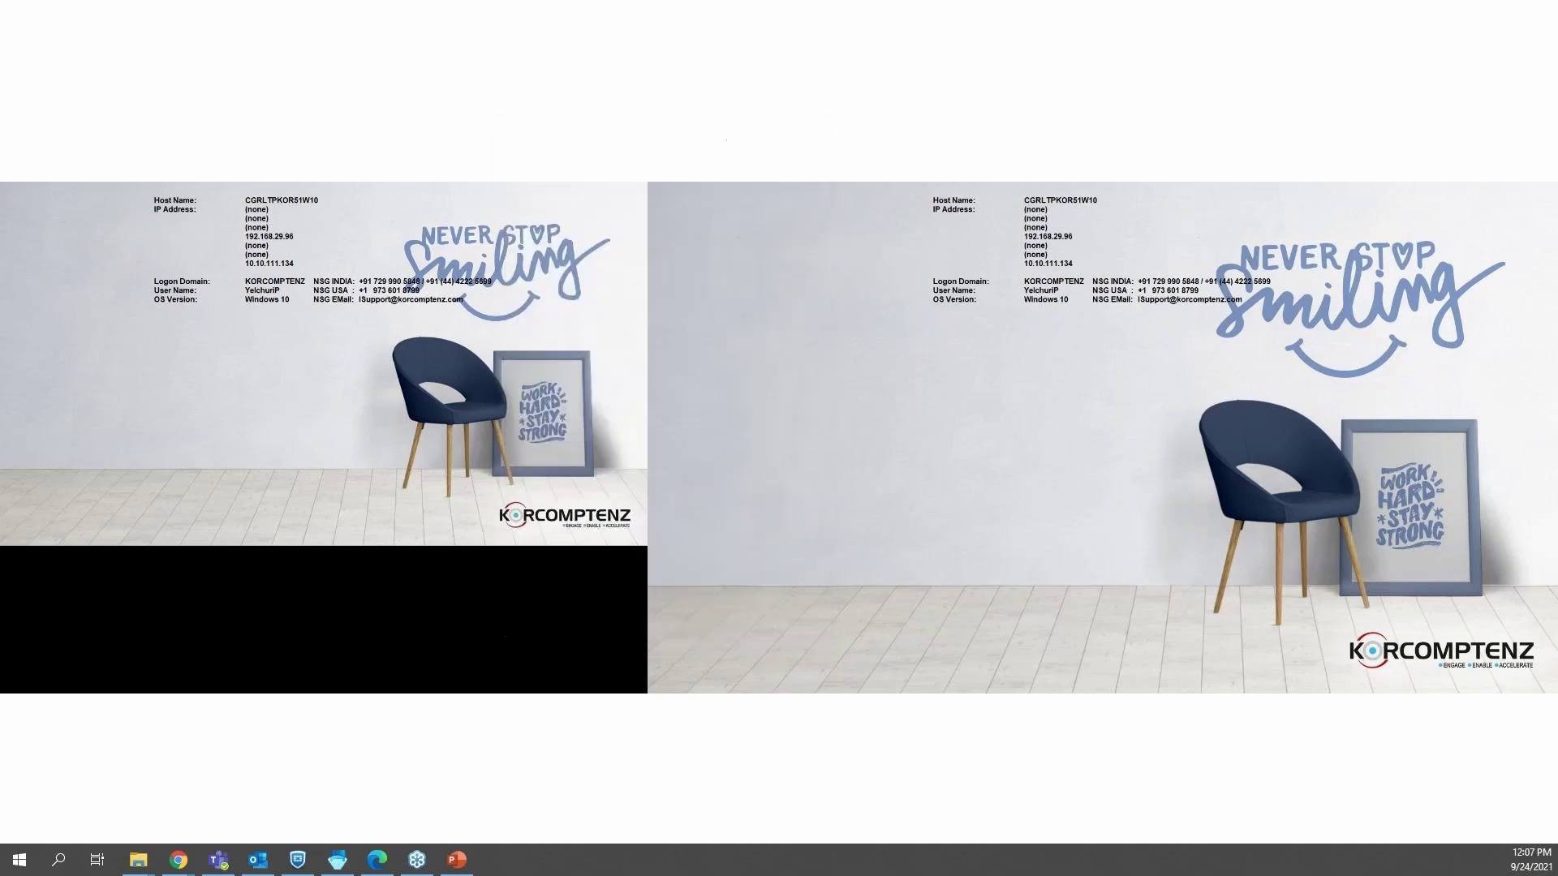
Step: Switch to the Finance and Operations browser window, close the loading list report and minimize the window
left_click(179, 859)
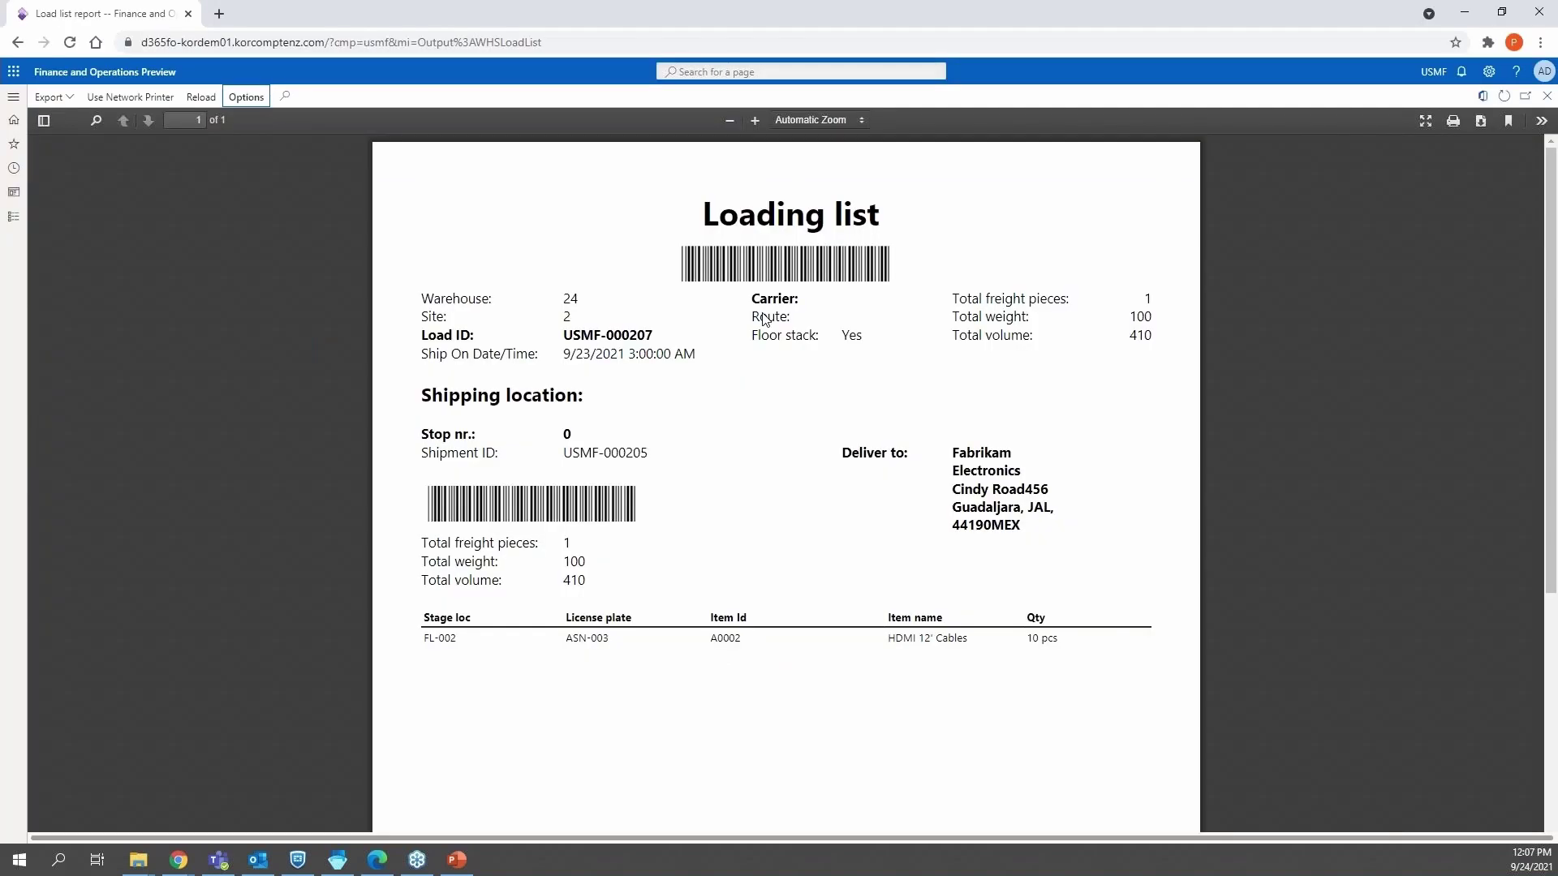
left_click(1545, 97)
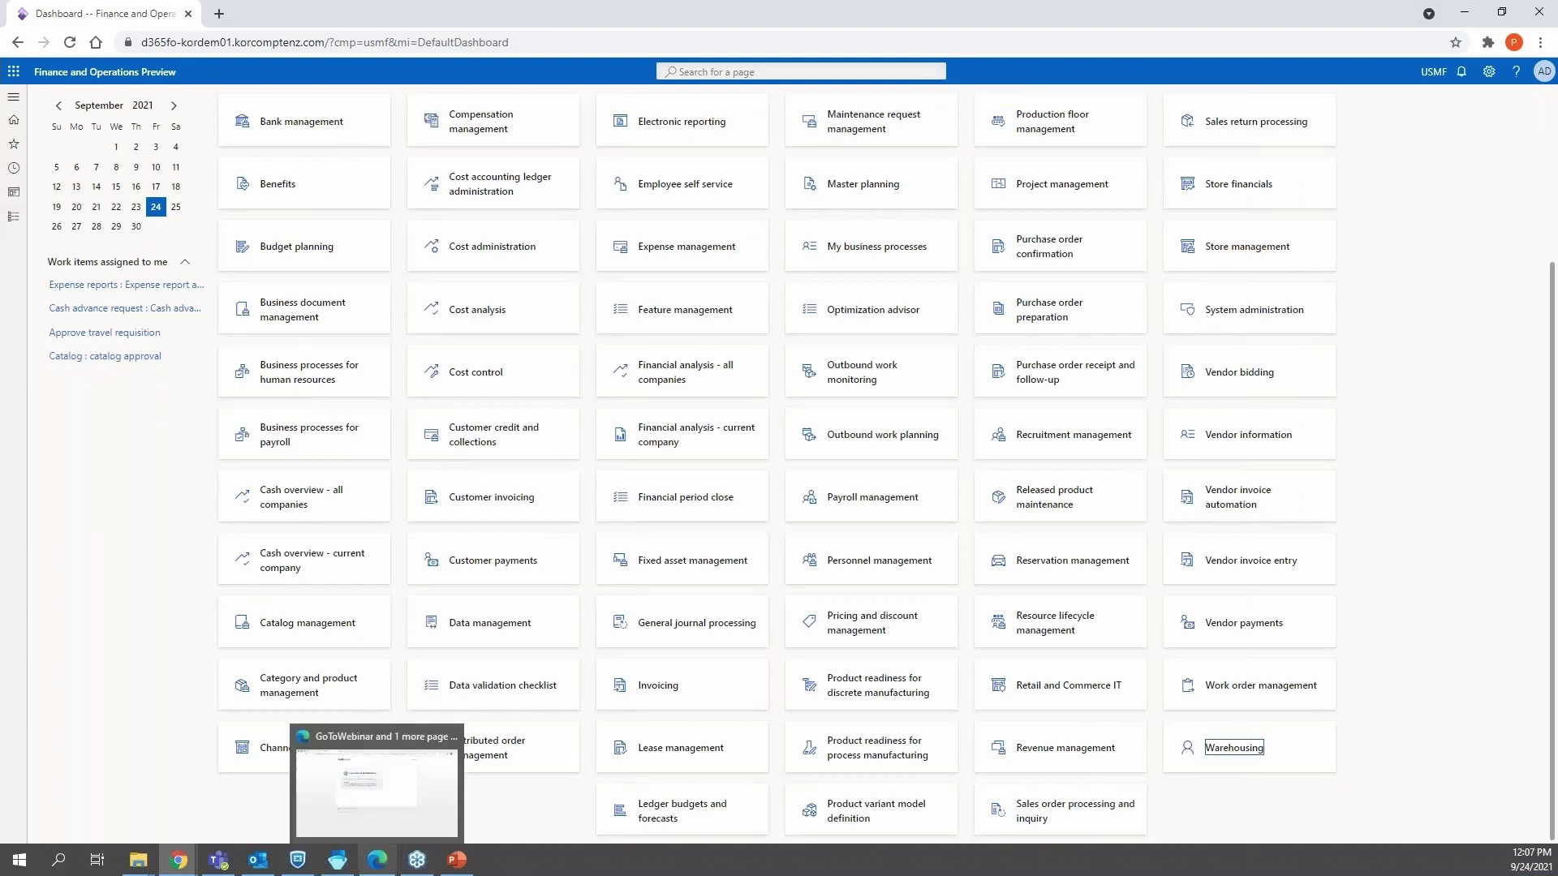
left_click(1469, 13)
Step: Restart ASN Receiving in the Warehouse Management app and receive license plate ASN-004
left_click(531, 613)
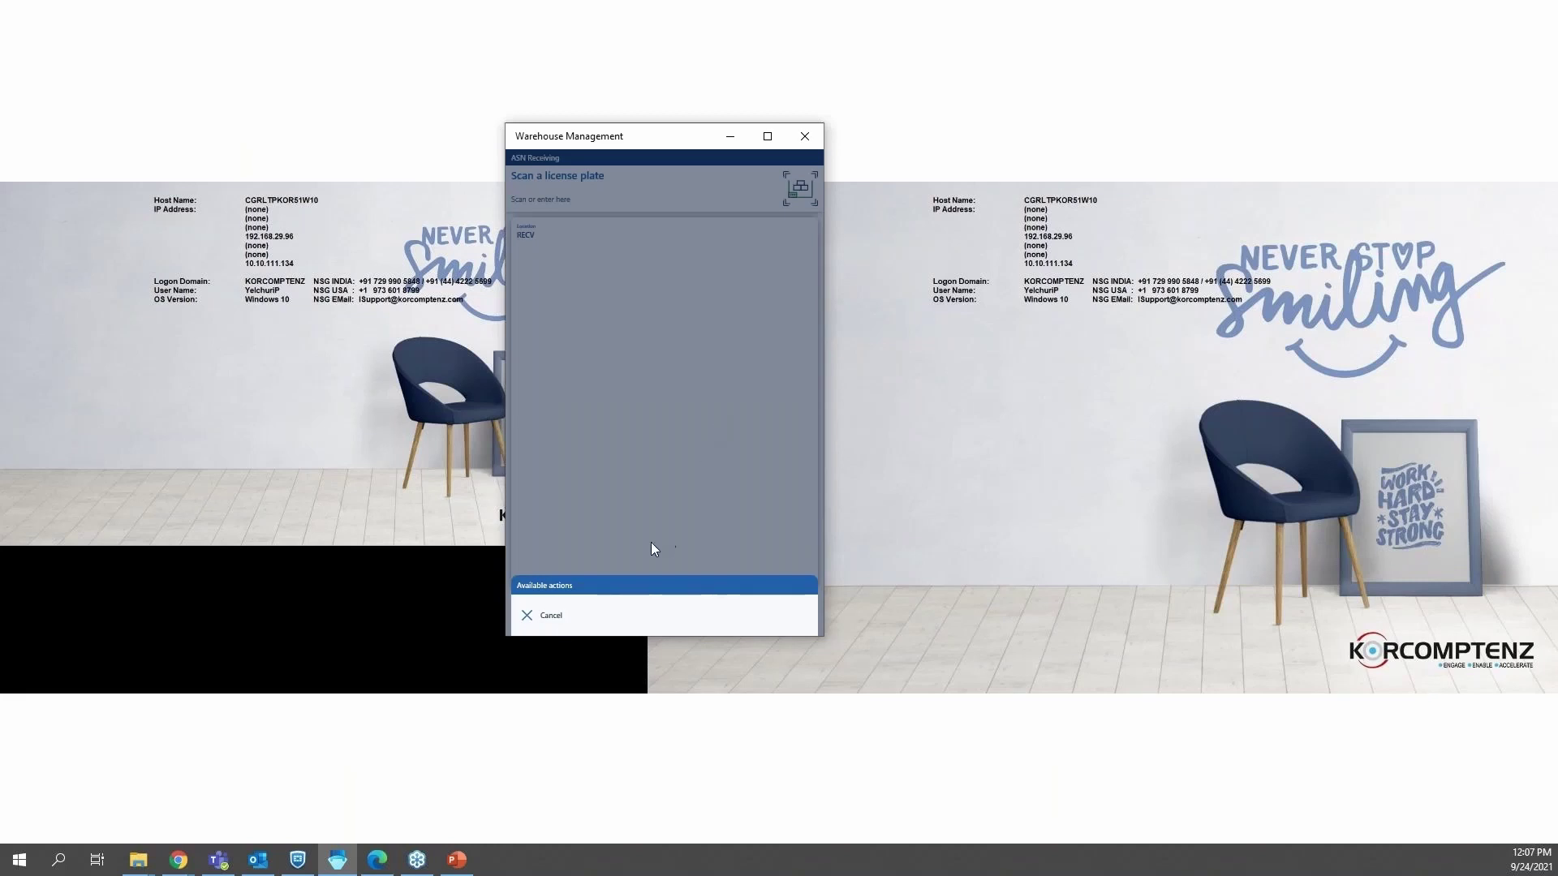
left_click(560, 621)
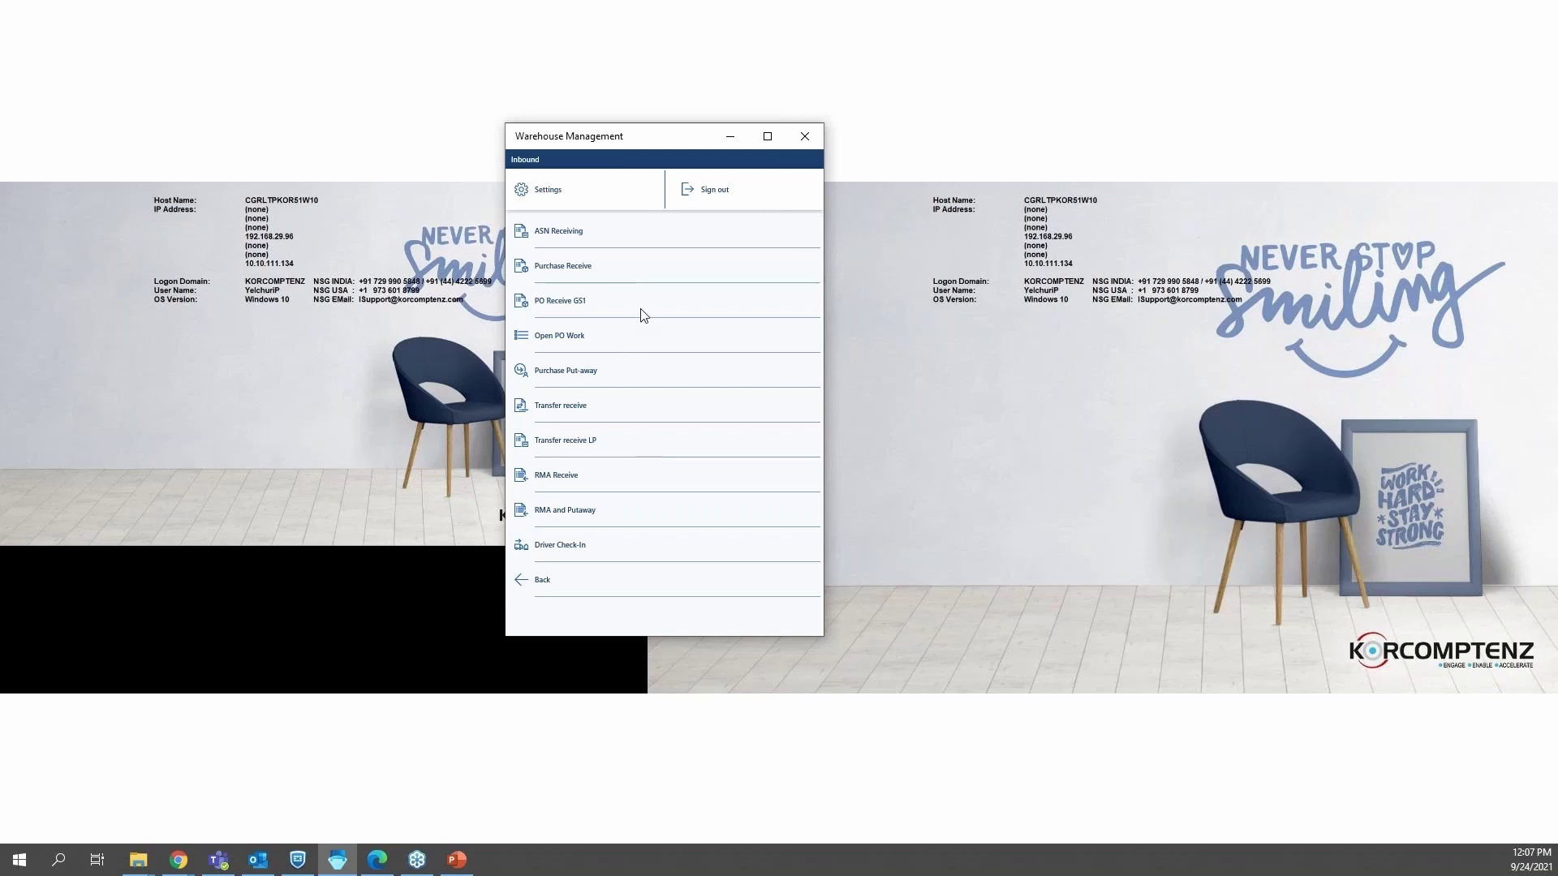
left_click(592, 234)
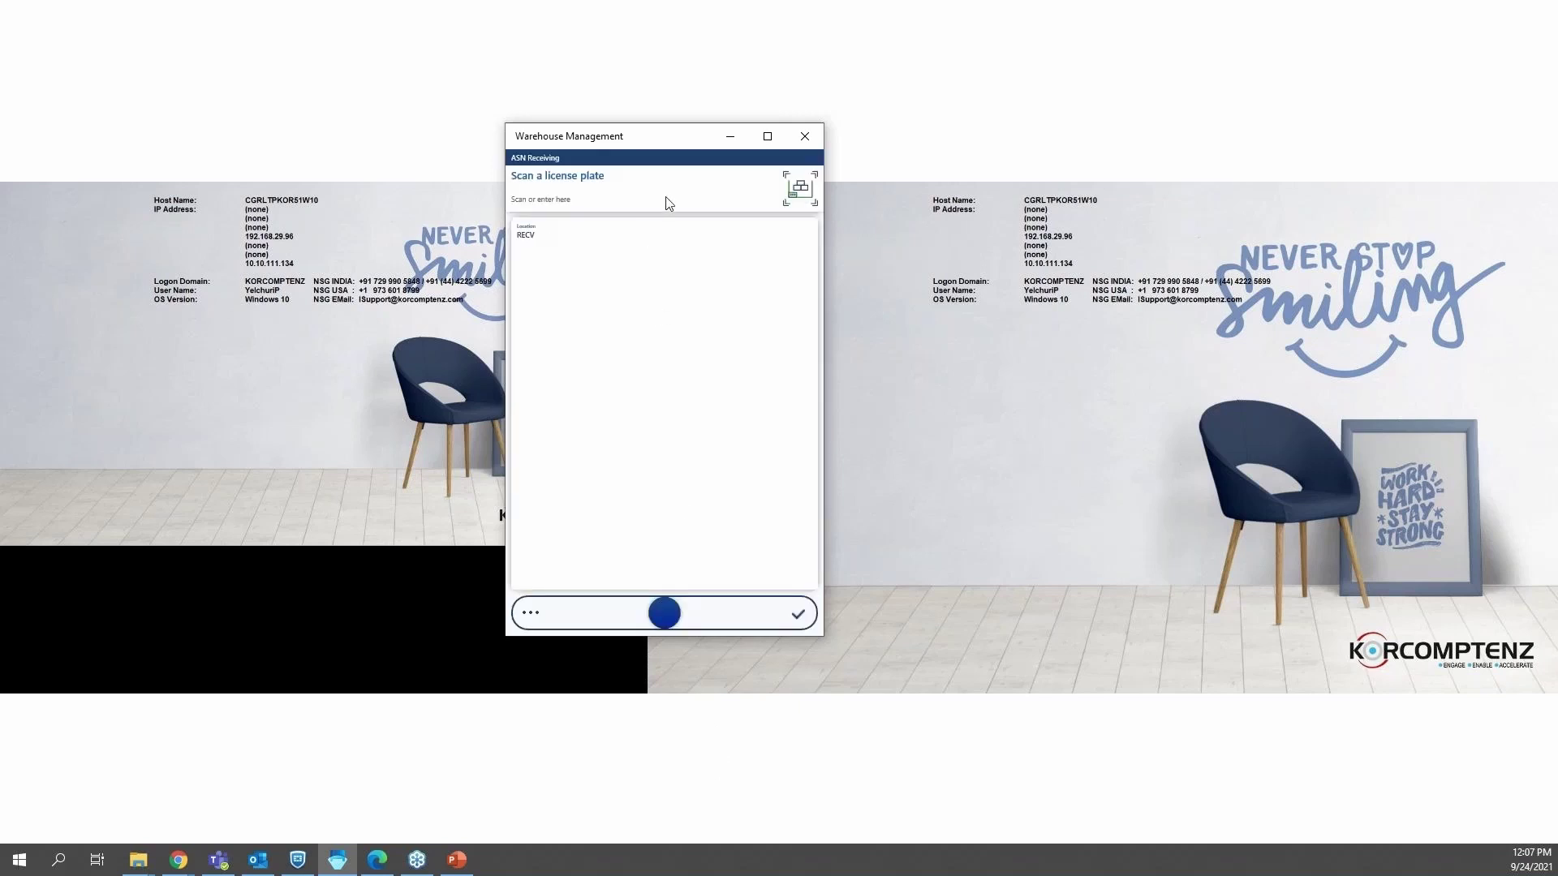
left_click(667, 203)
type("ASN-004")
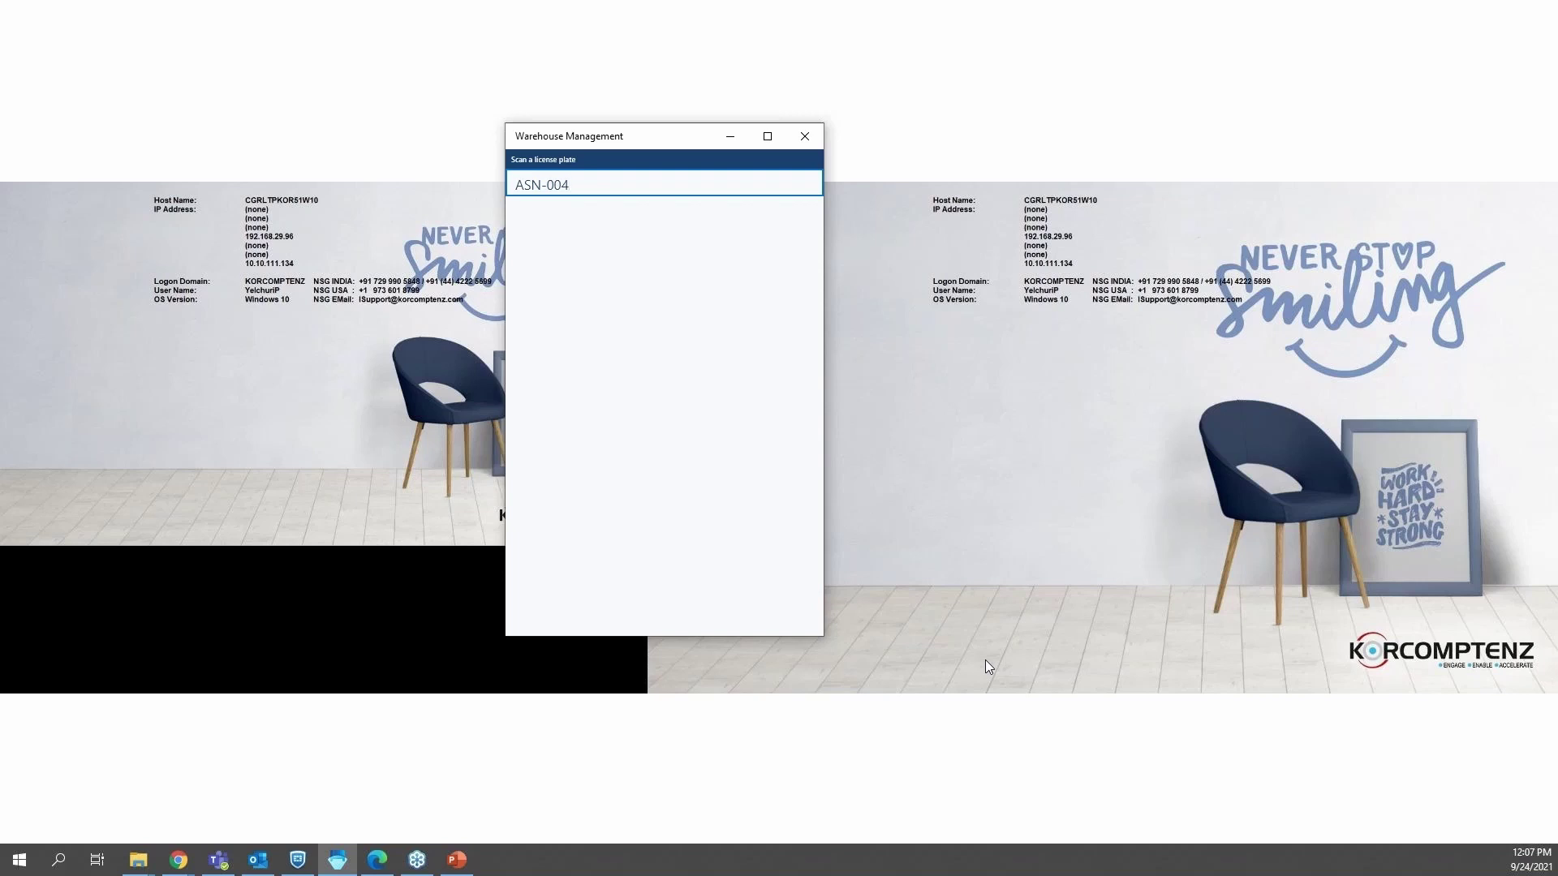
key("Return")
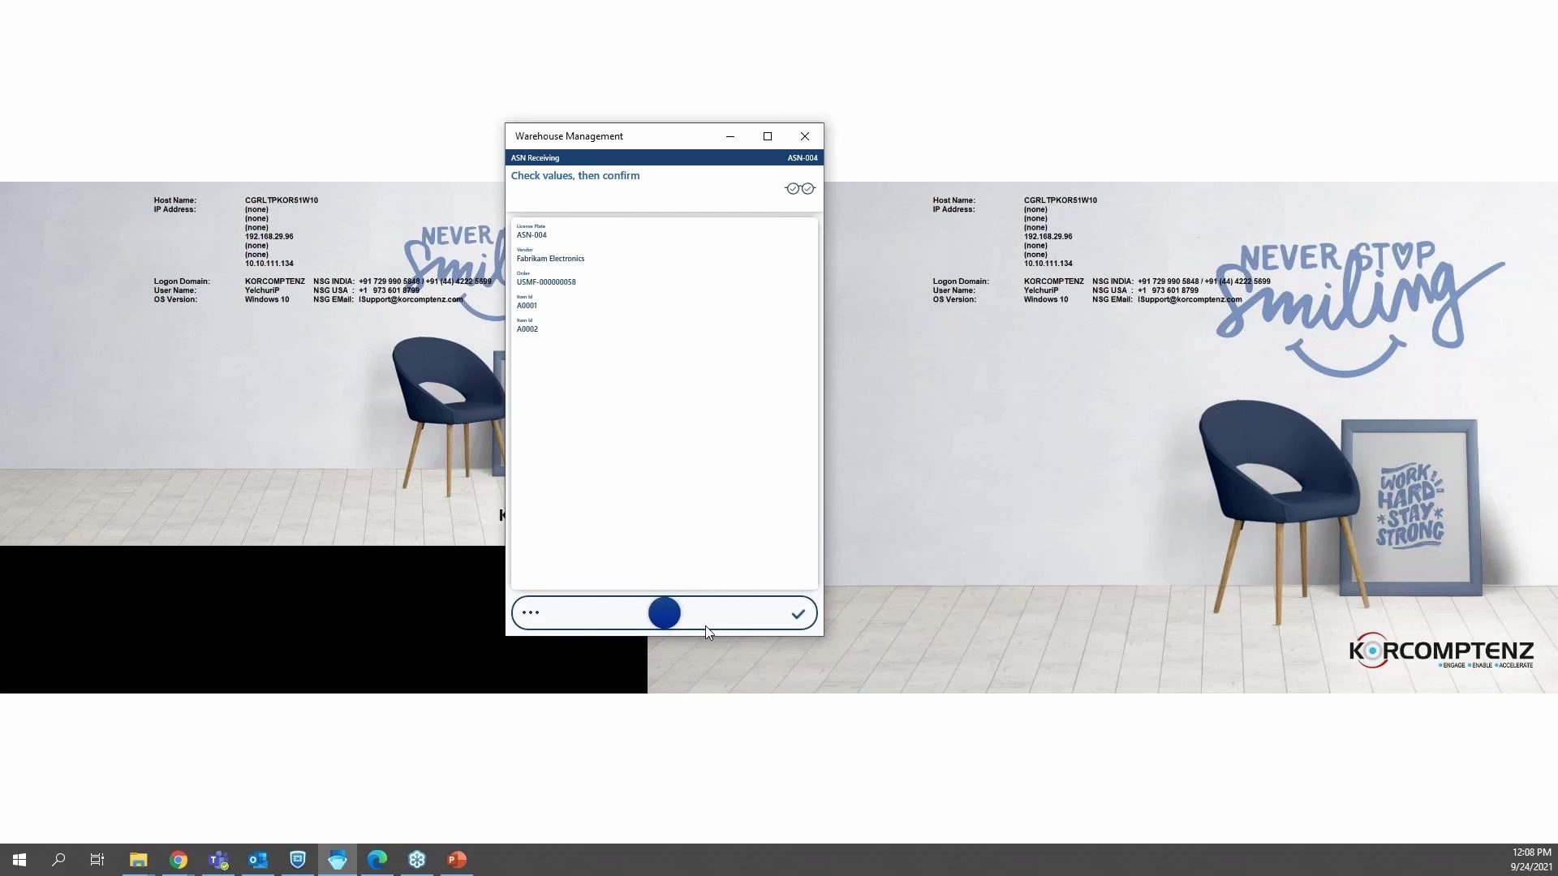
left_click(664, 621)
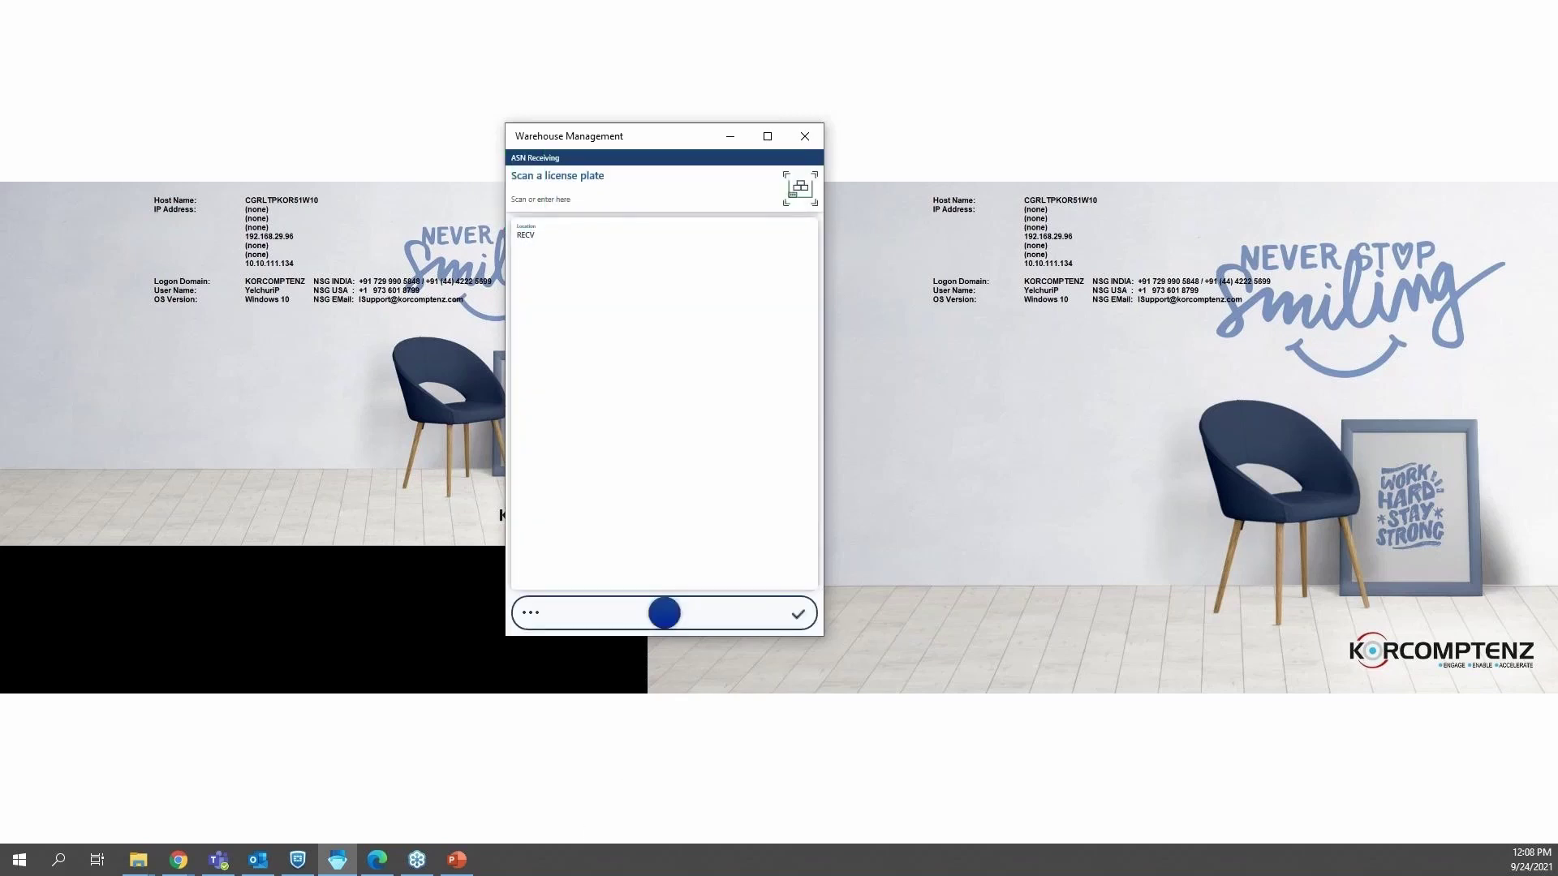
Step: Switch to the Finance and Operations dashboard window, open load USMF-000208 from All loads and show its work
left_click(186, 866)
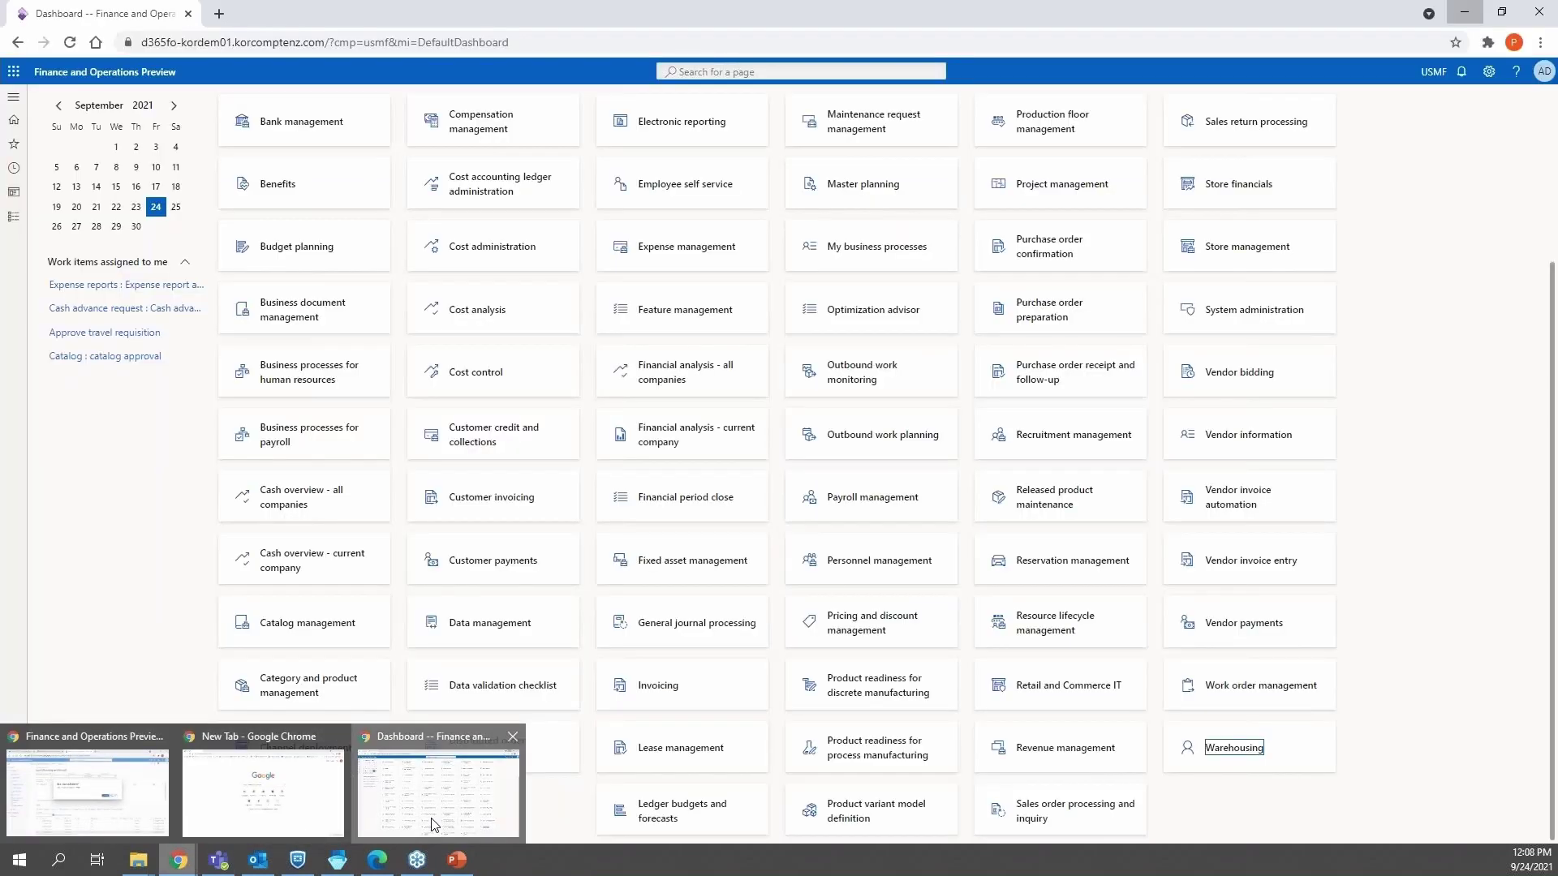
left_click(432, 825)
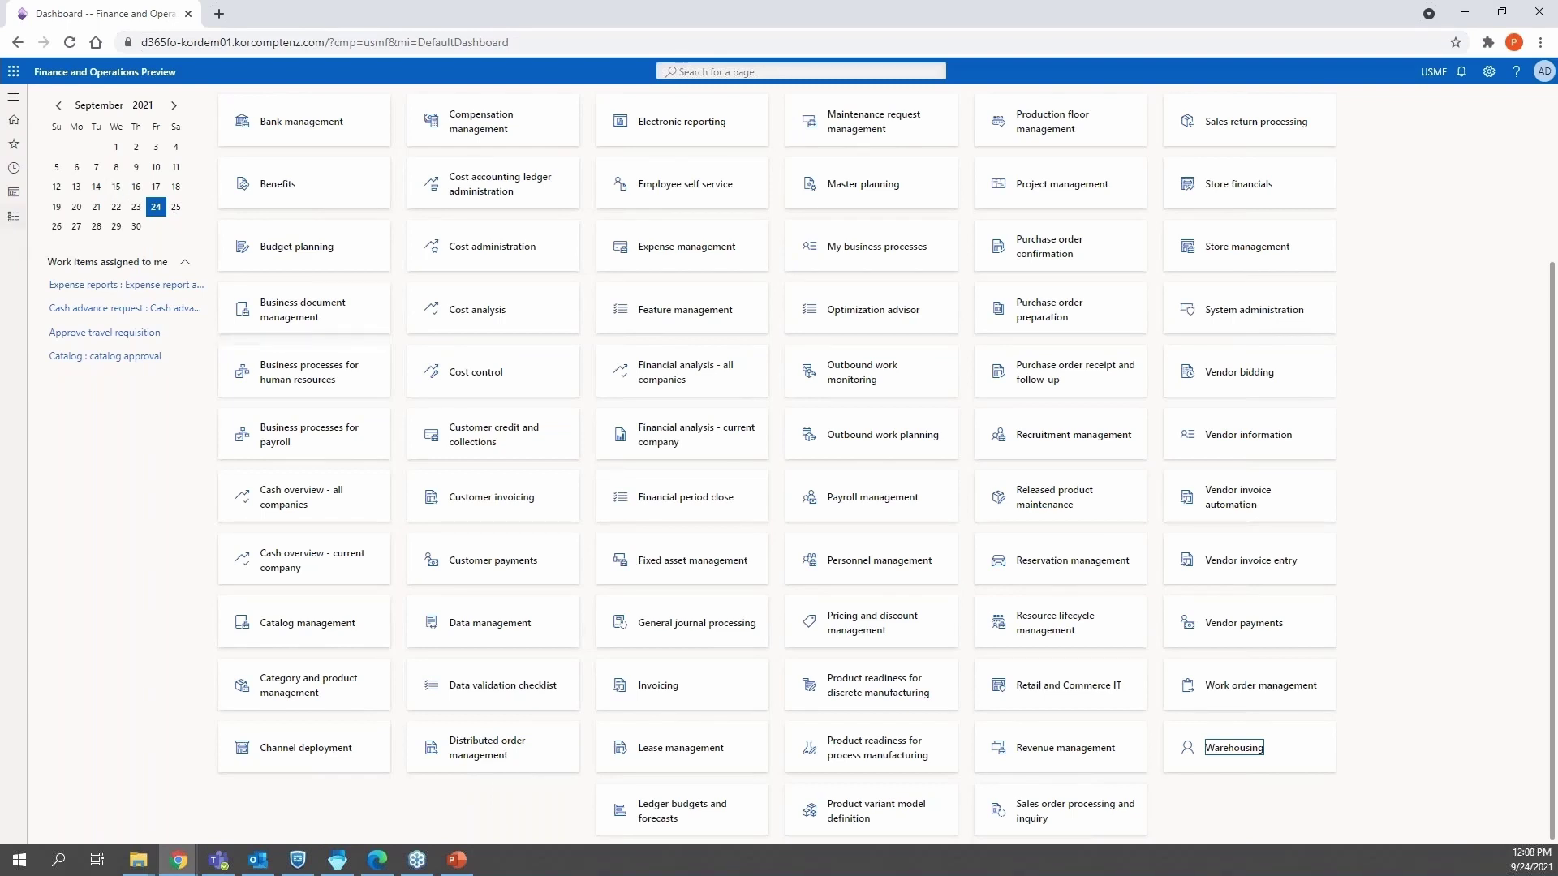
left_click(13, 217)
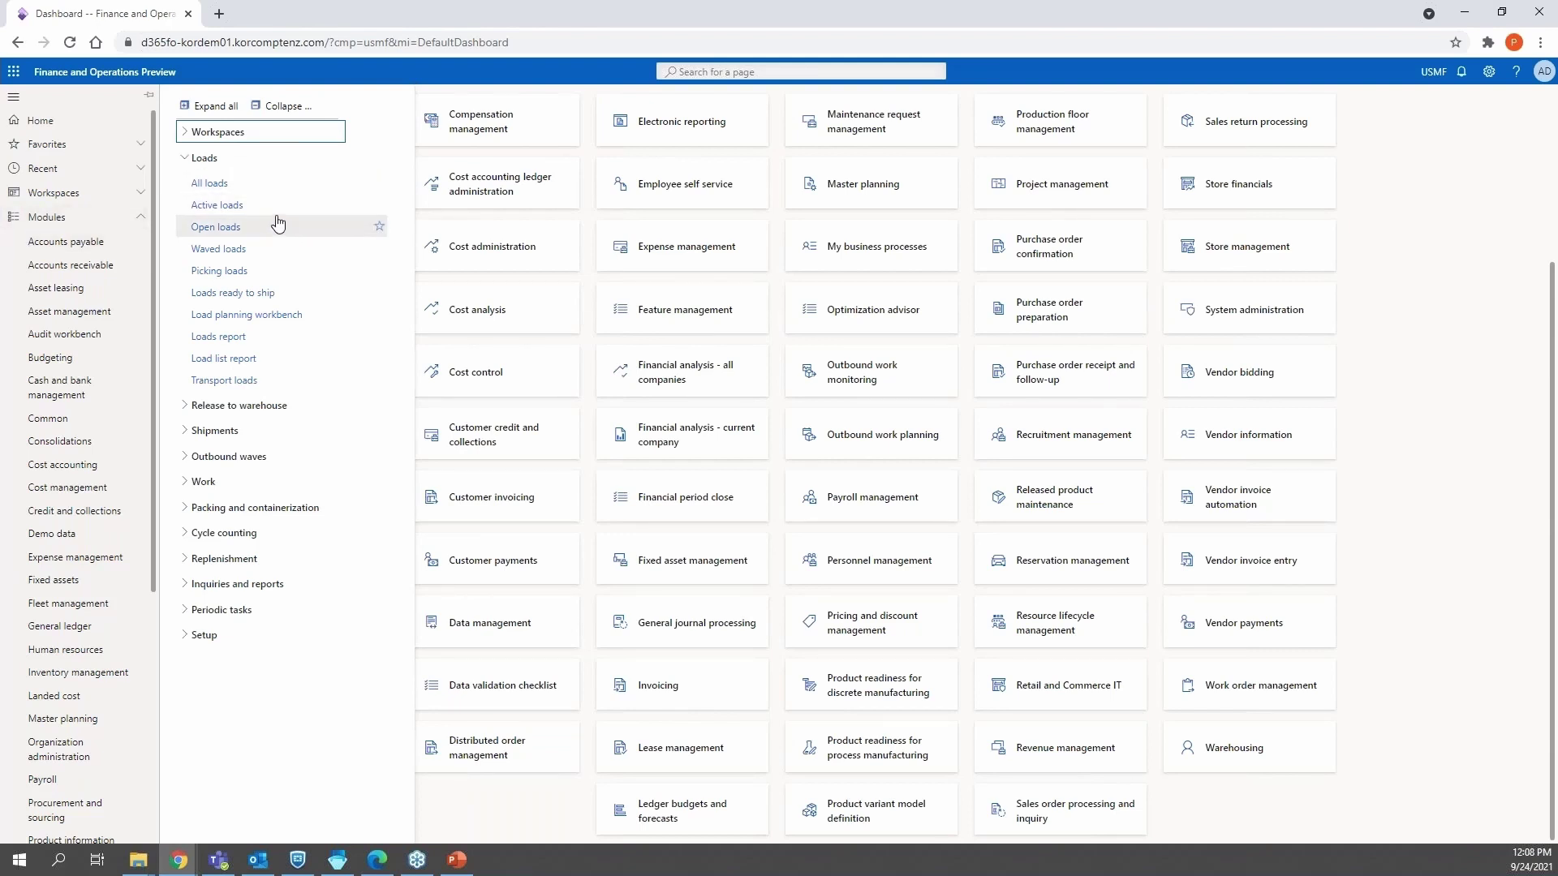
left_click(267, 192)
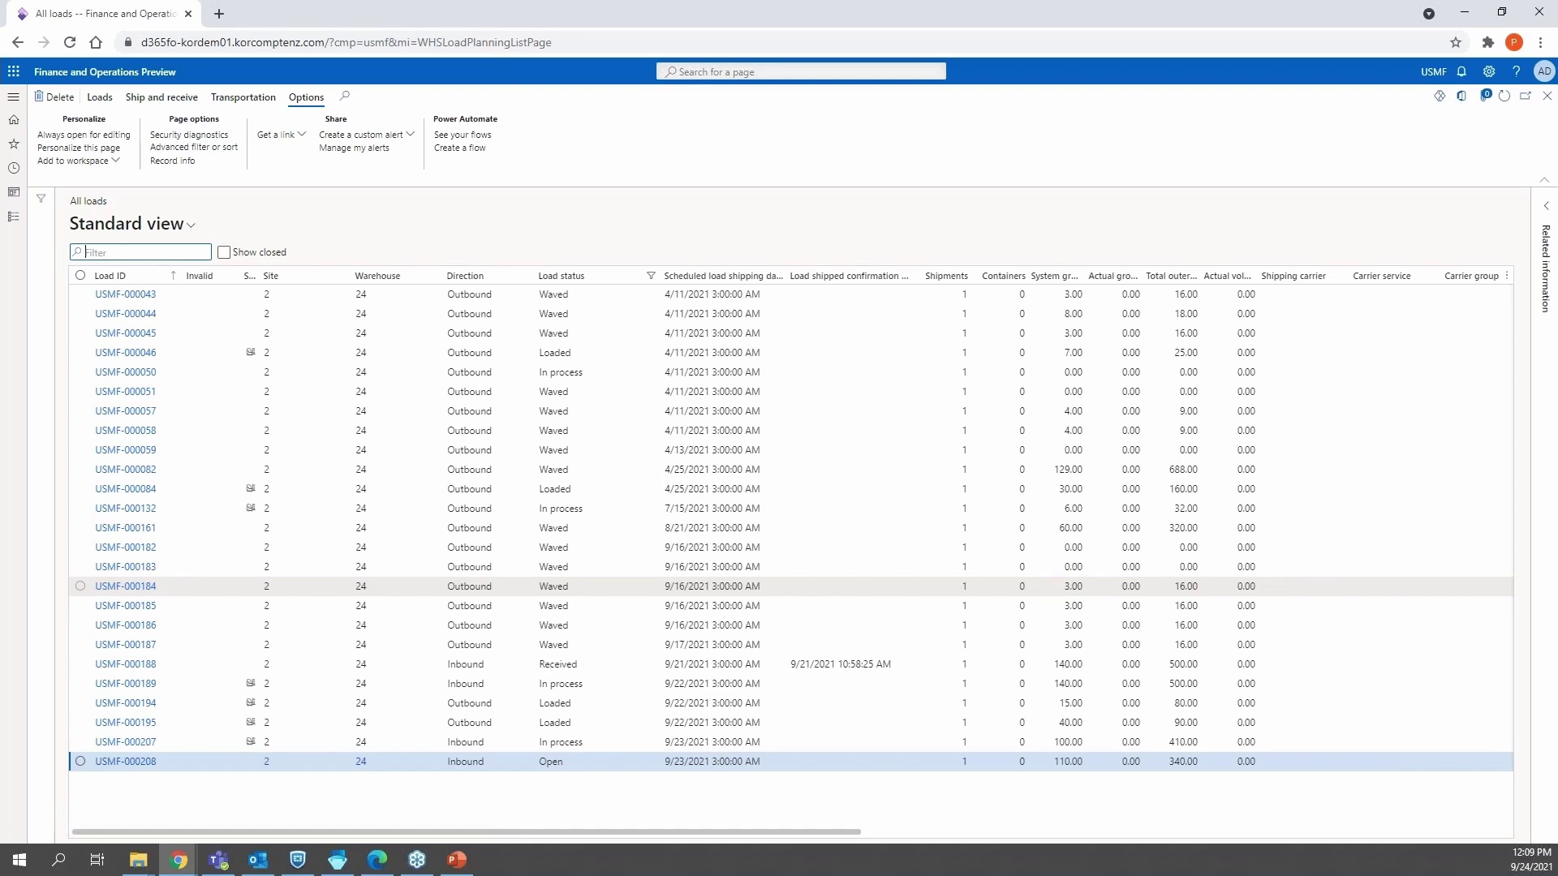
mouse_move(397, 582)
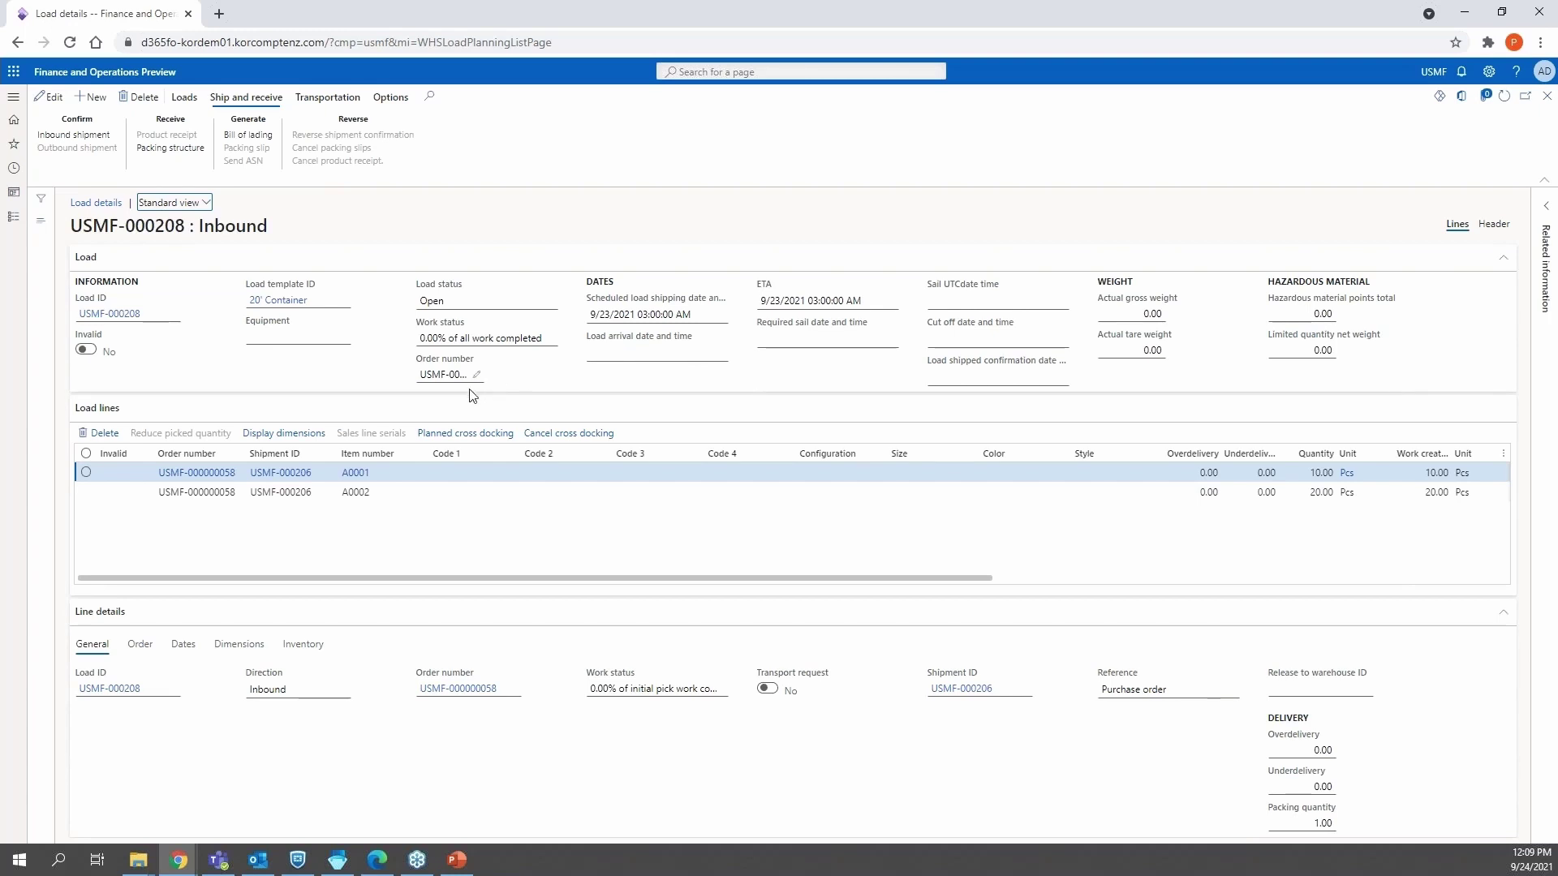
left_click(184, 97)
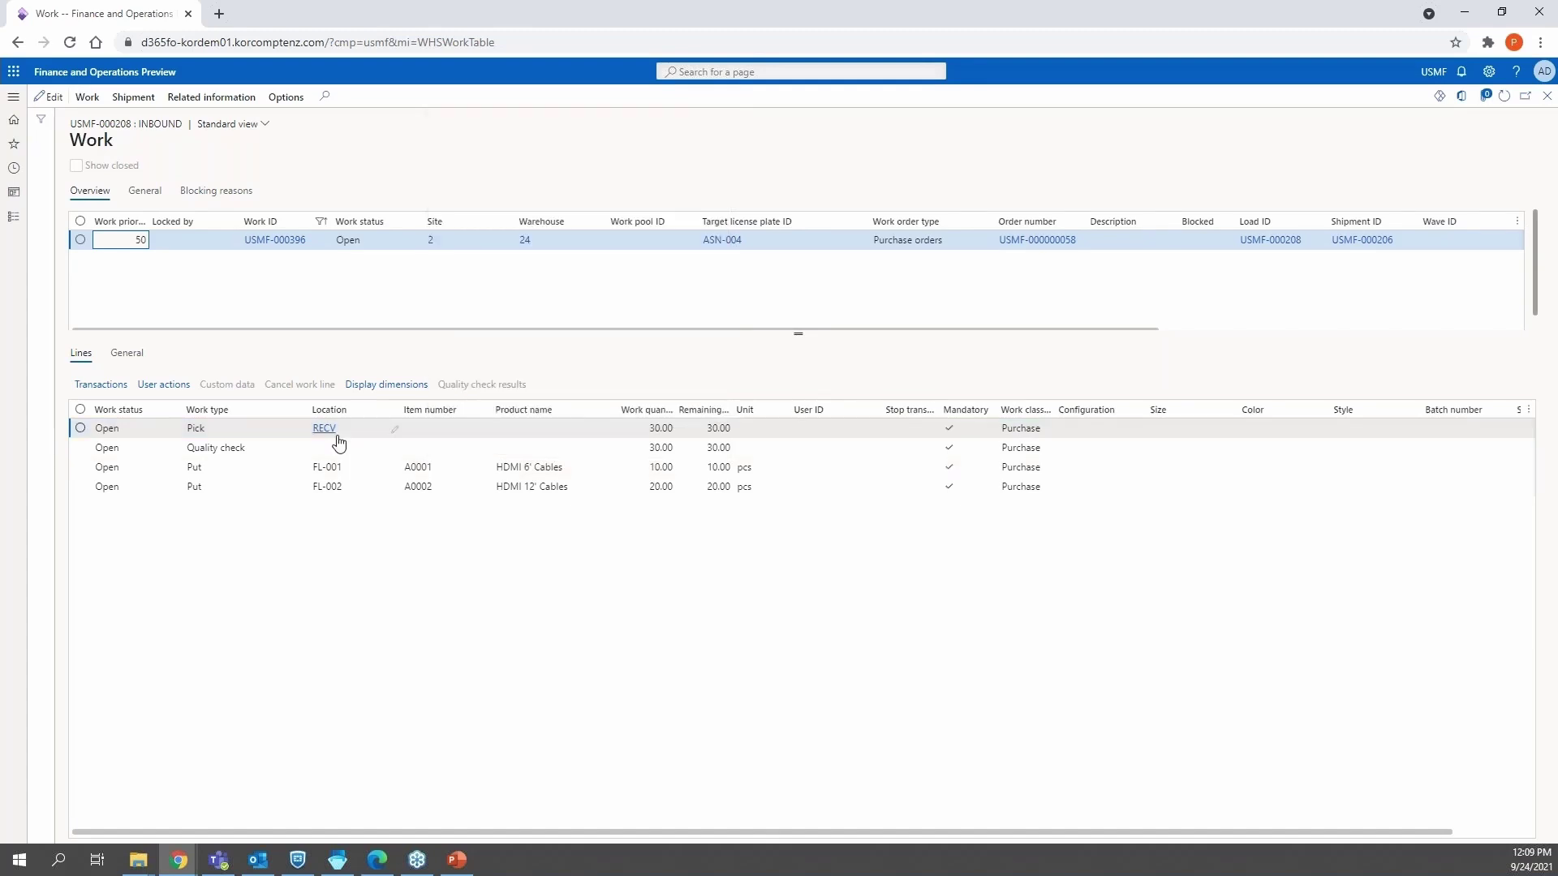
Step: Examine the load's work lines: the pick location, the quality check and the put locations of both items
mouse_move(339, 442)
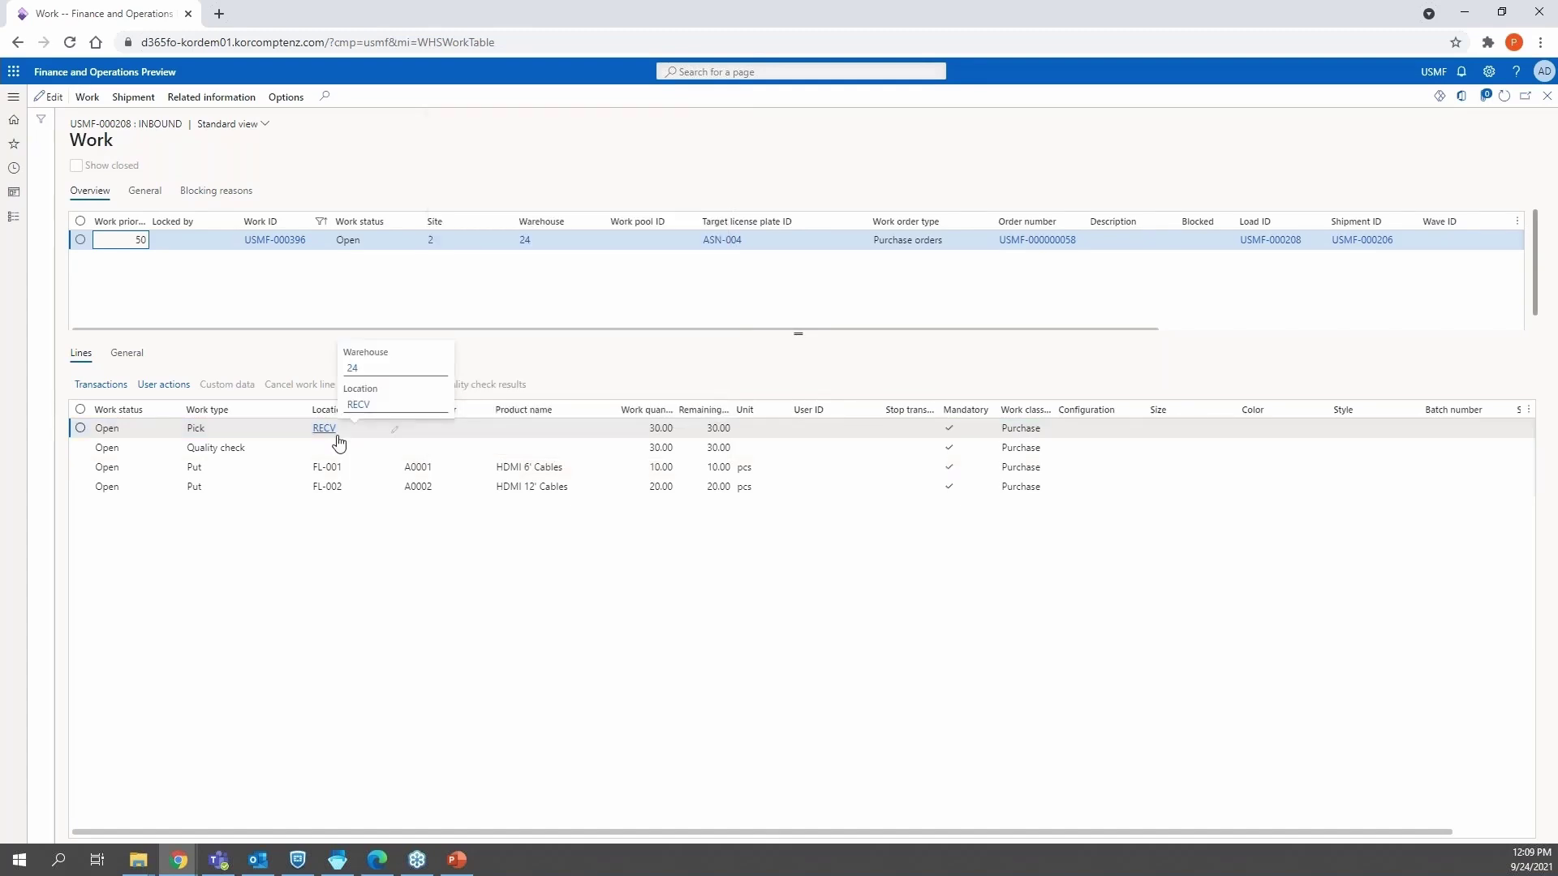
left_click(339, 437)
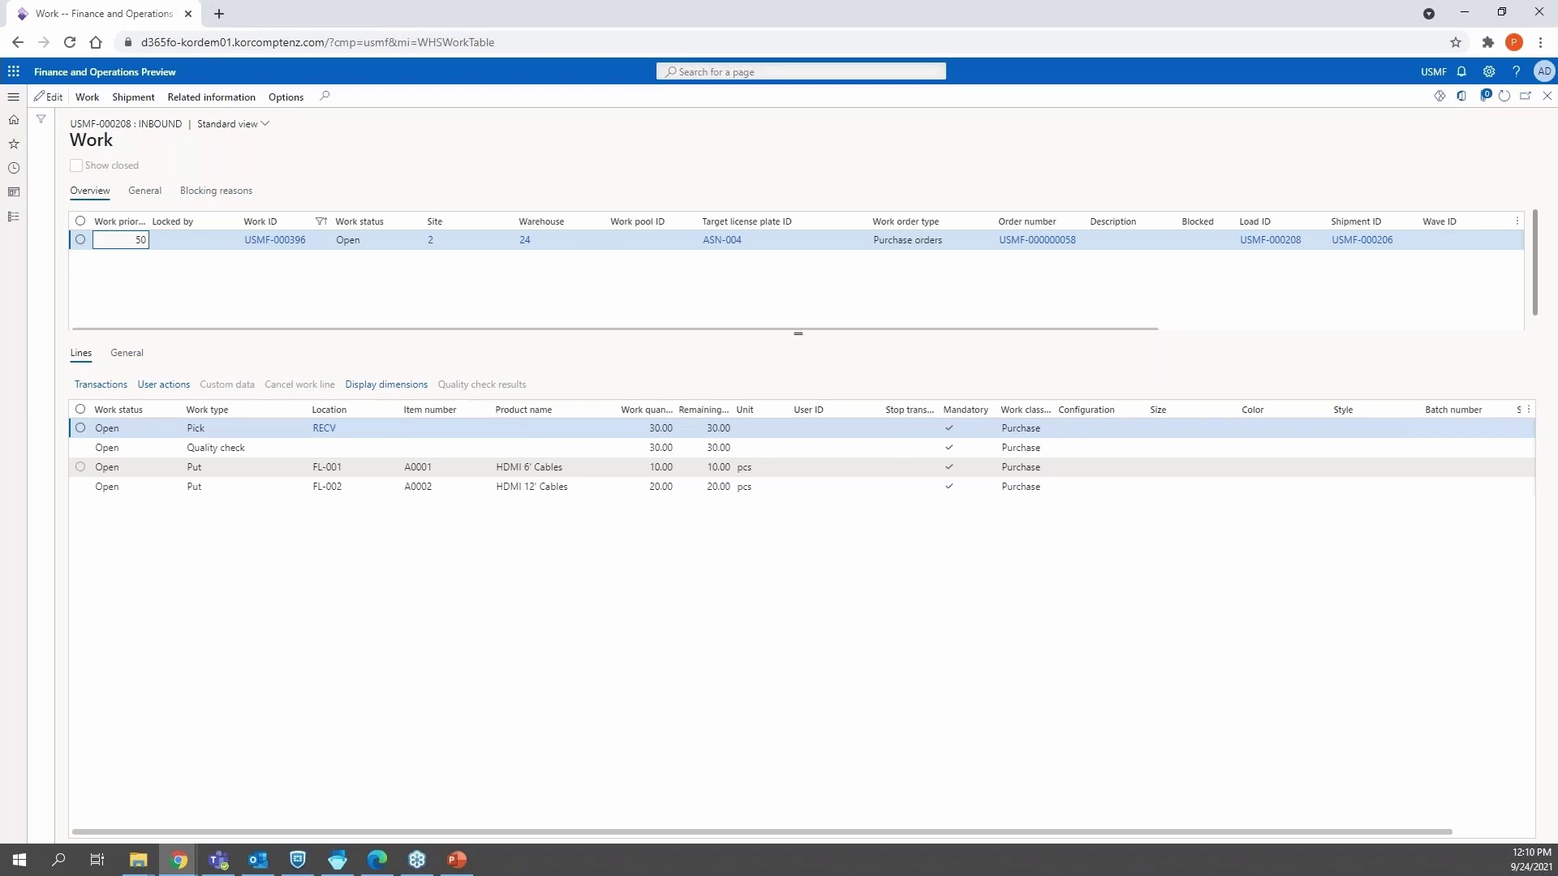
left_click(376, 487)
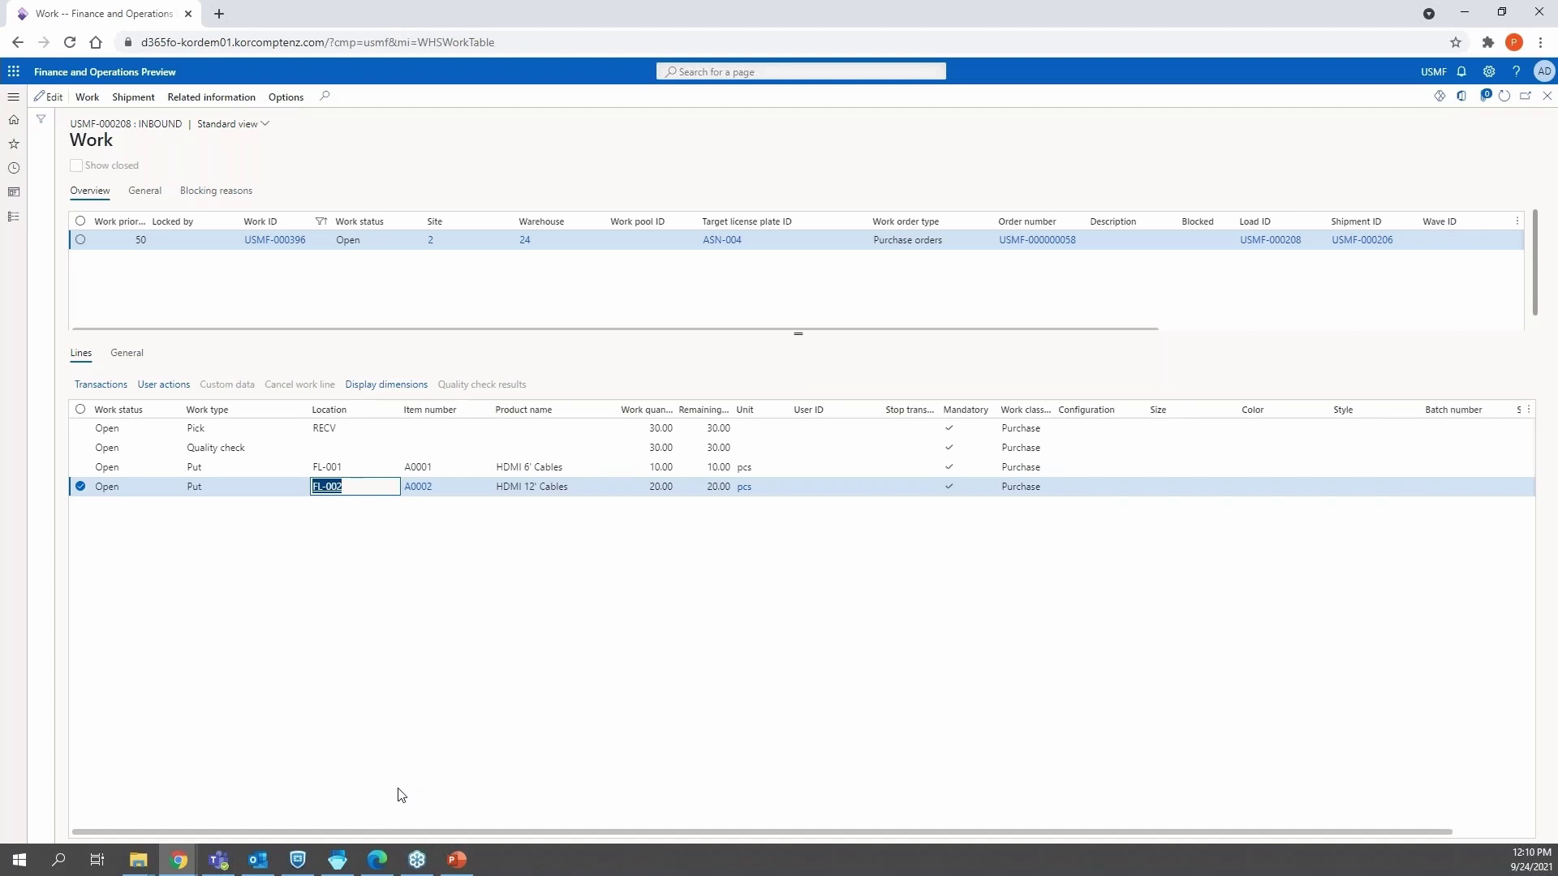
left_click(338, 860)
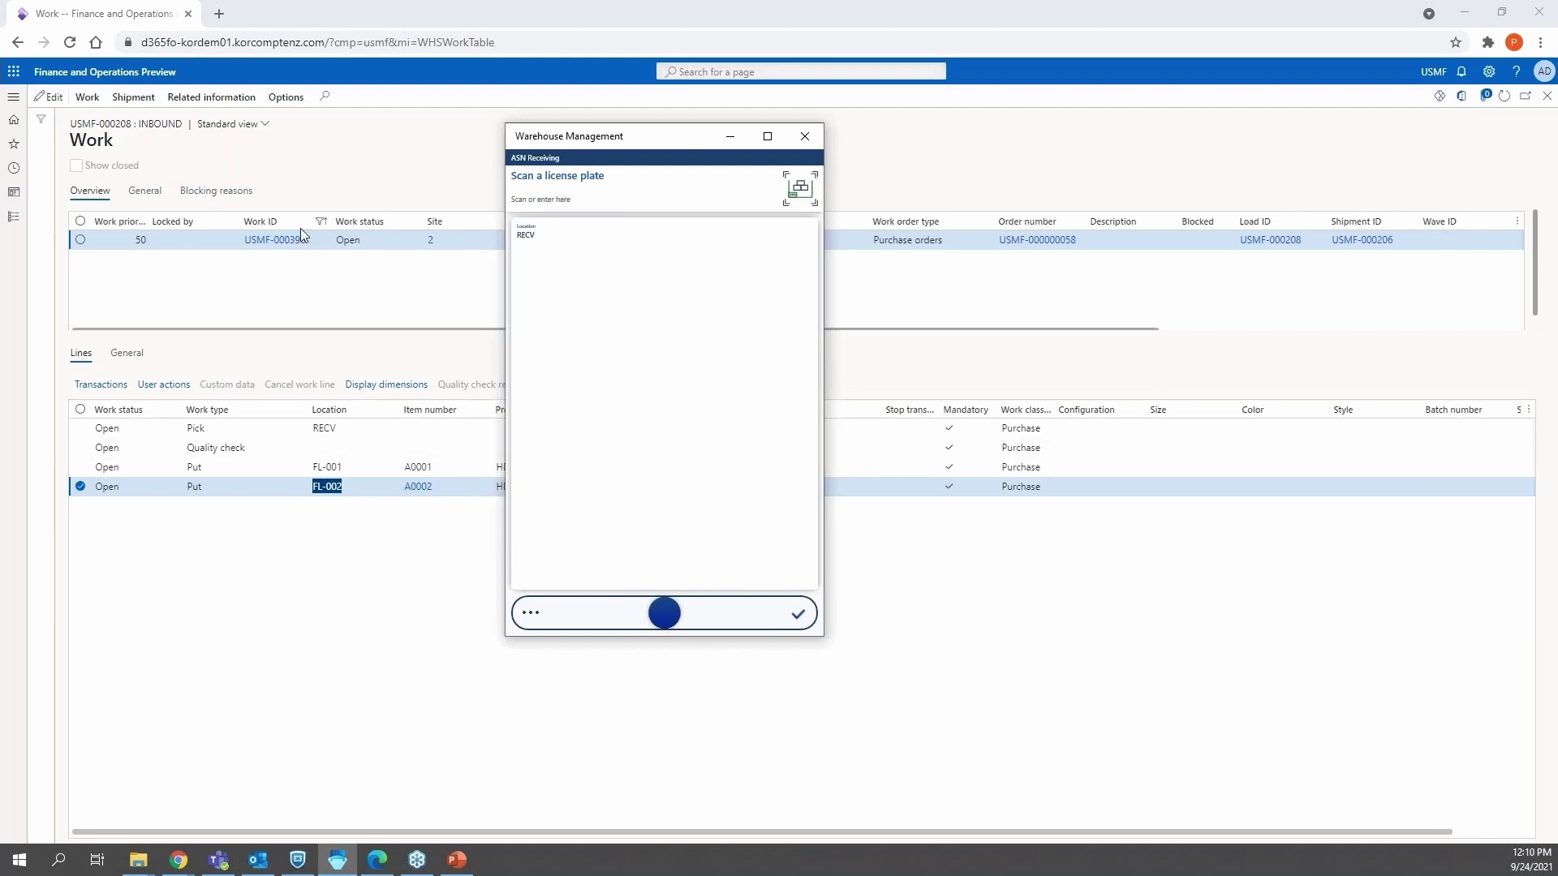
left_click(289, 456)
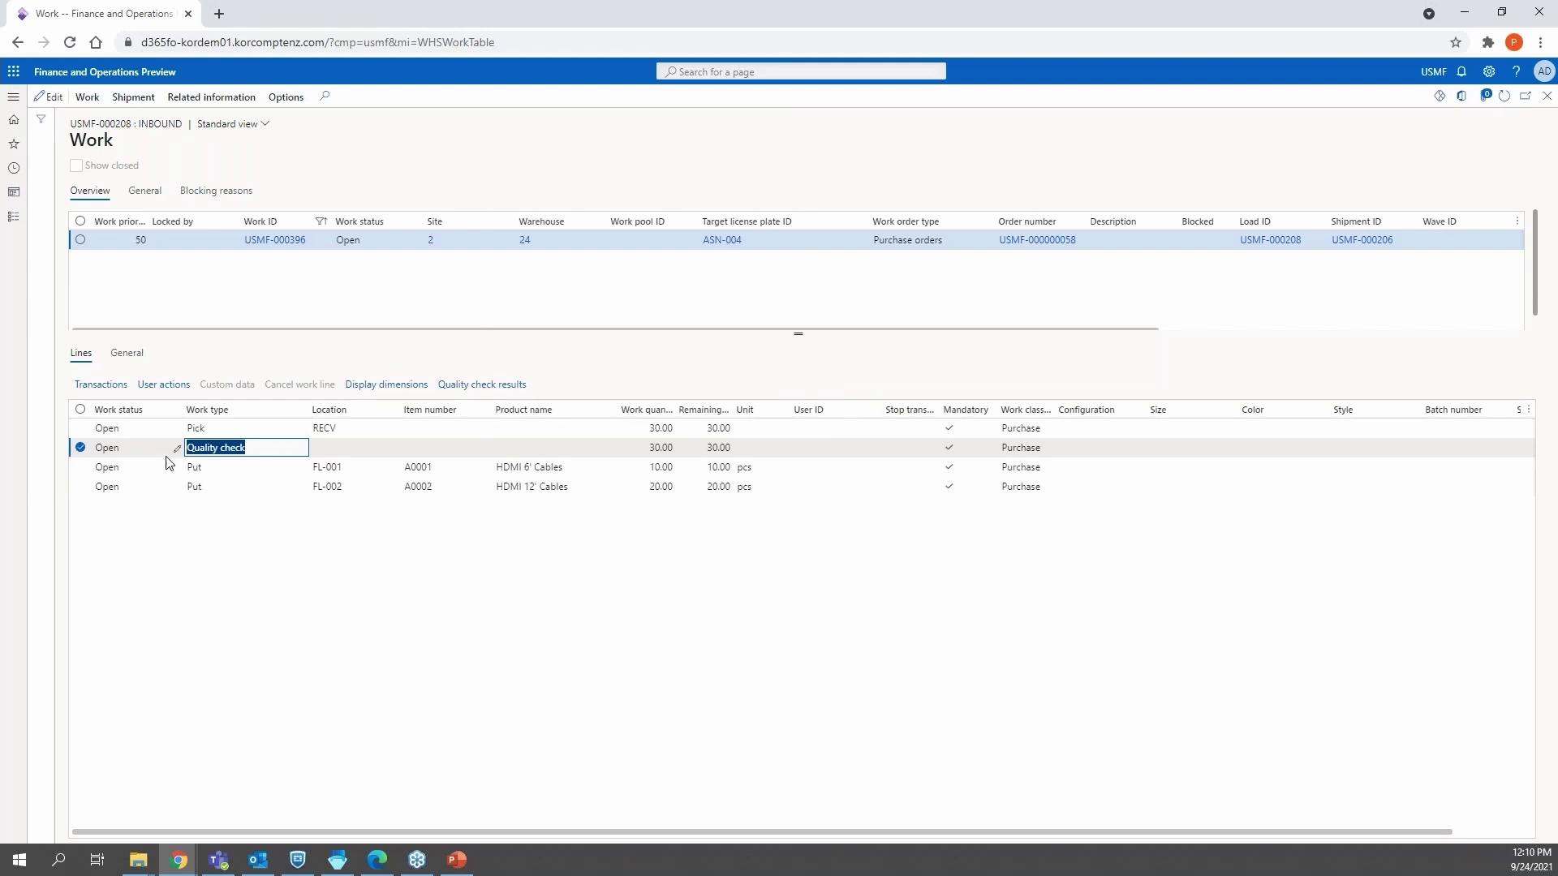
Step: Switch to the Warehouse Management app, cancel ASN Receiving and open the Open PO Work list
left_click(333, 863)
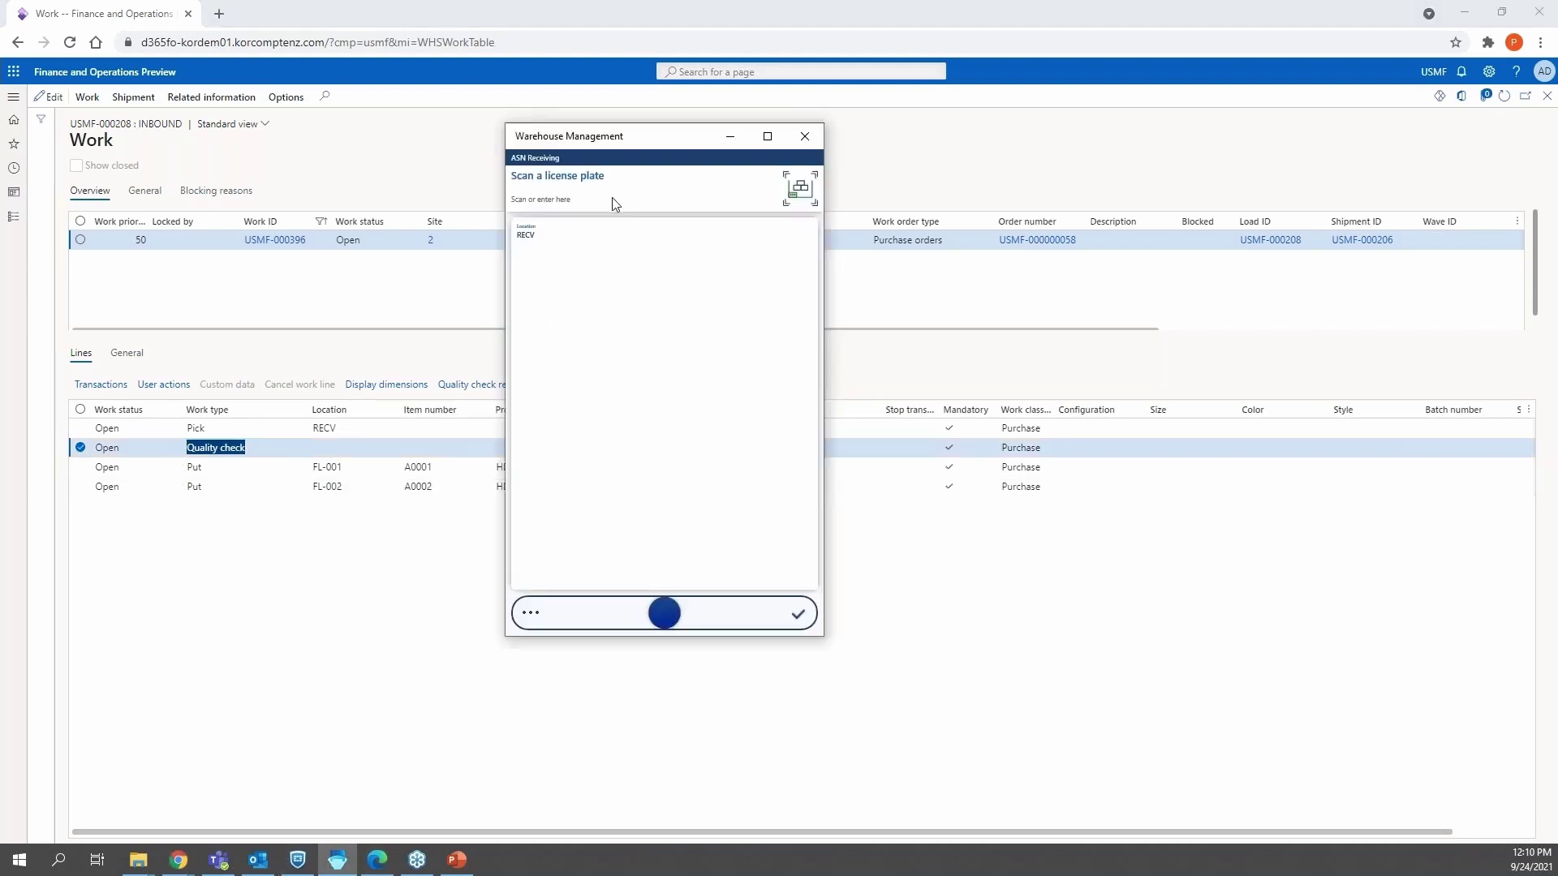
left_click(666, 614)
left_click(572, 630)
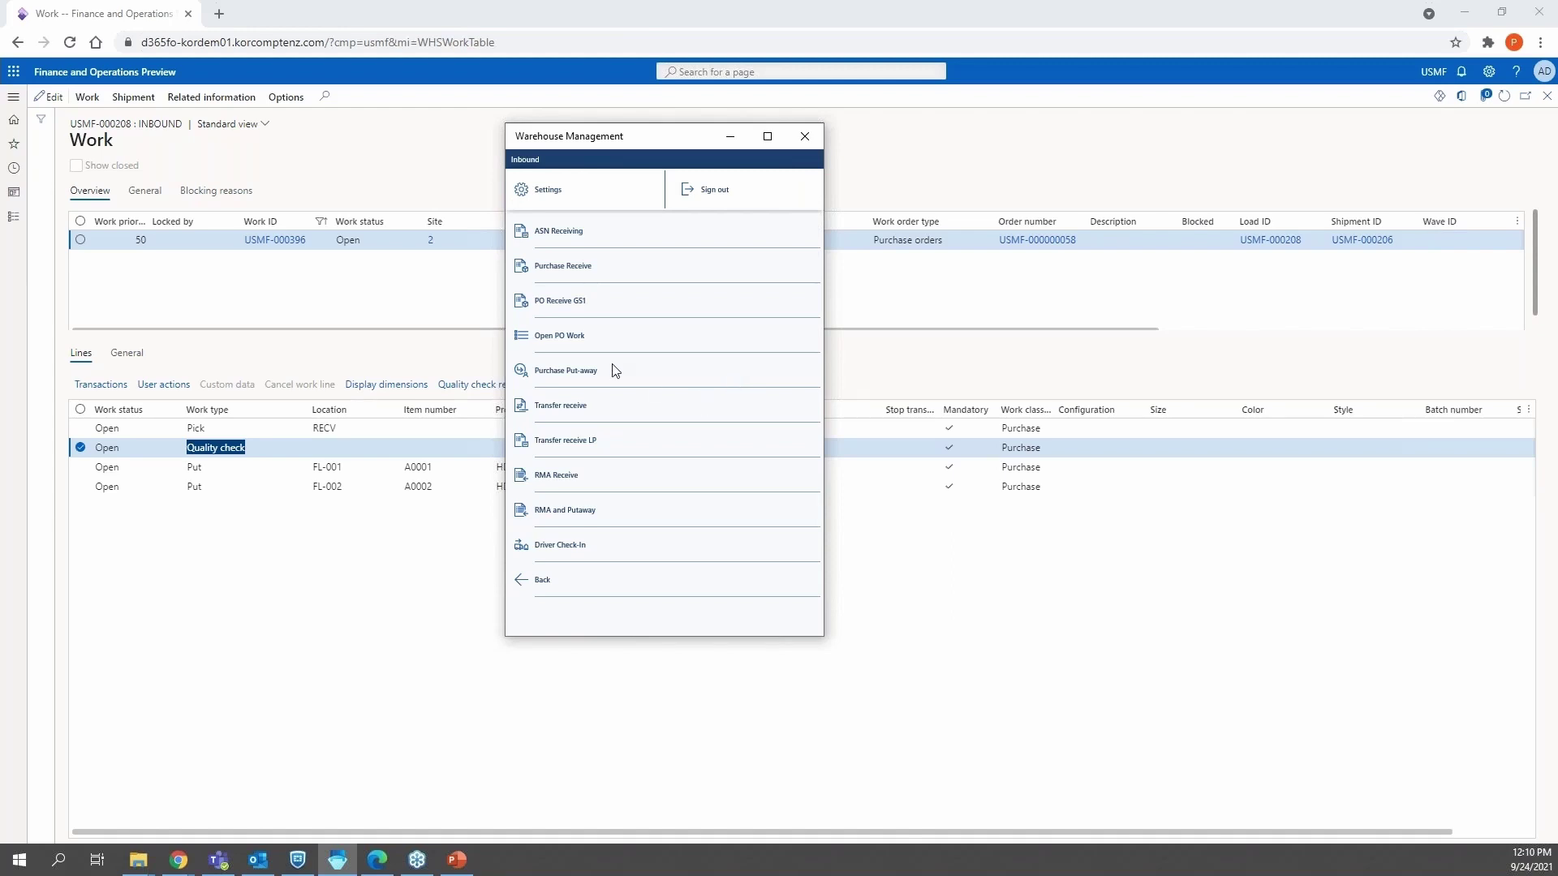
left_click(576, 341)
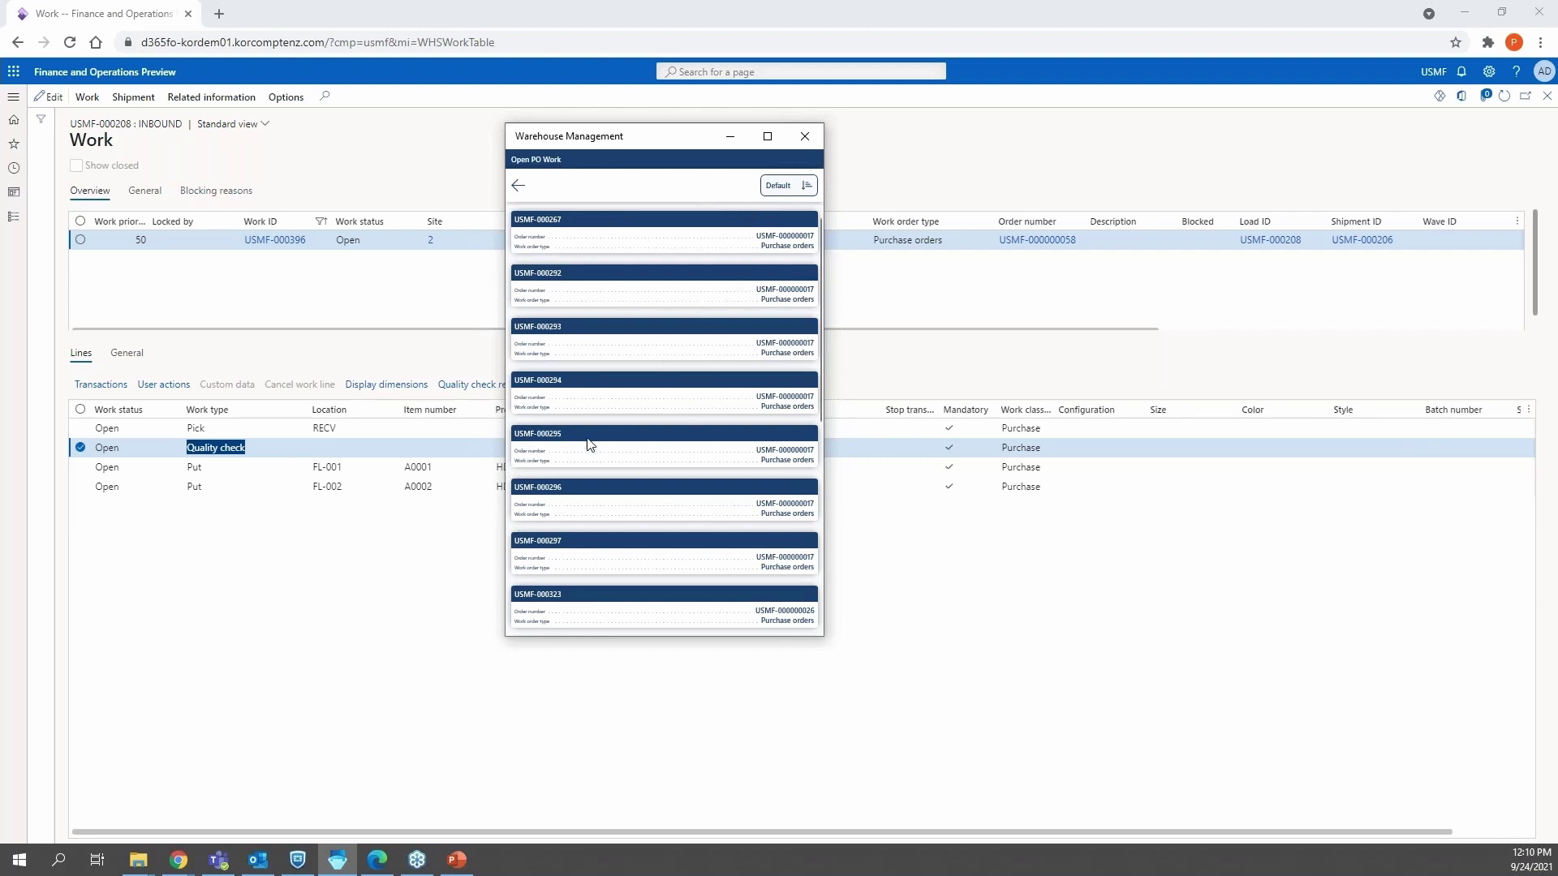
Step: Open work USMF-000396 from the list and confirm the pick of license plate ASN-004 from RECV
scroll(671, 513, "down", 5)
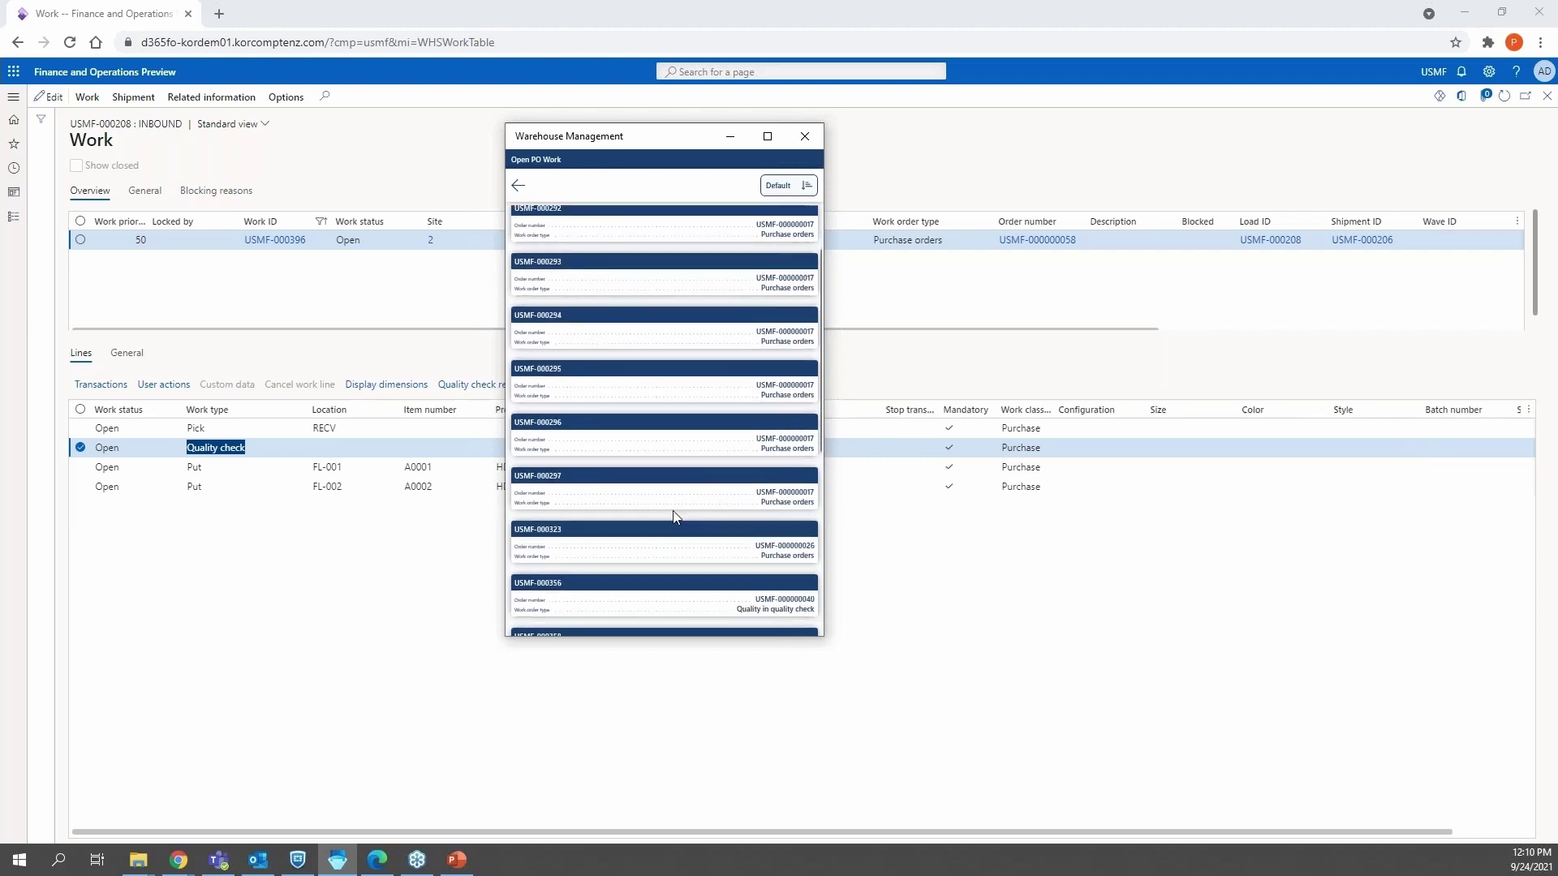
scroll(675, 516, "down", 3)
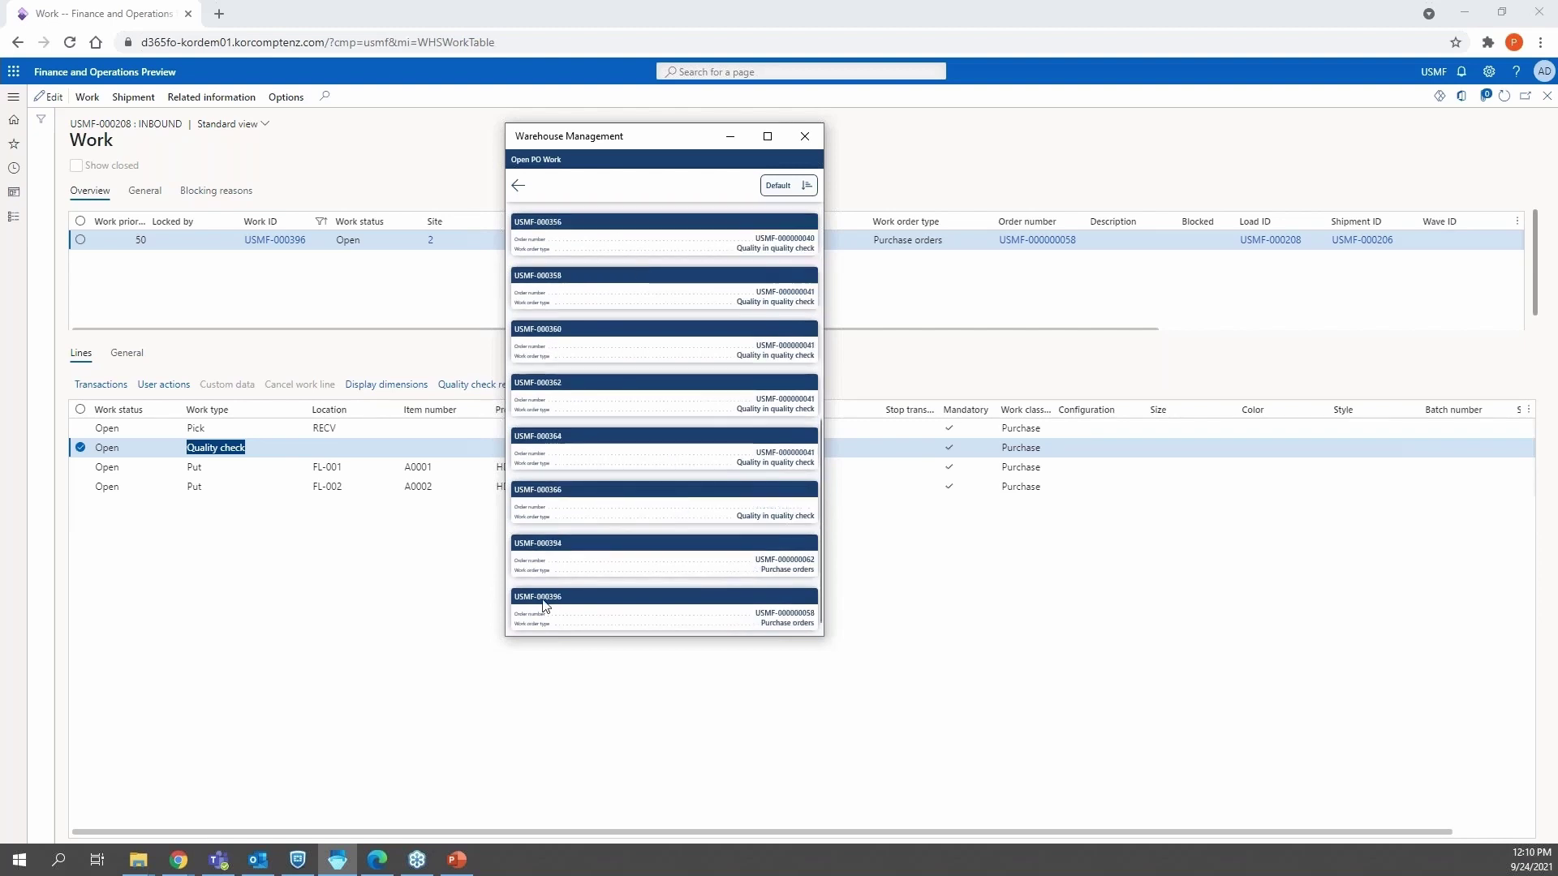
left_click(614, 621)
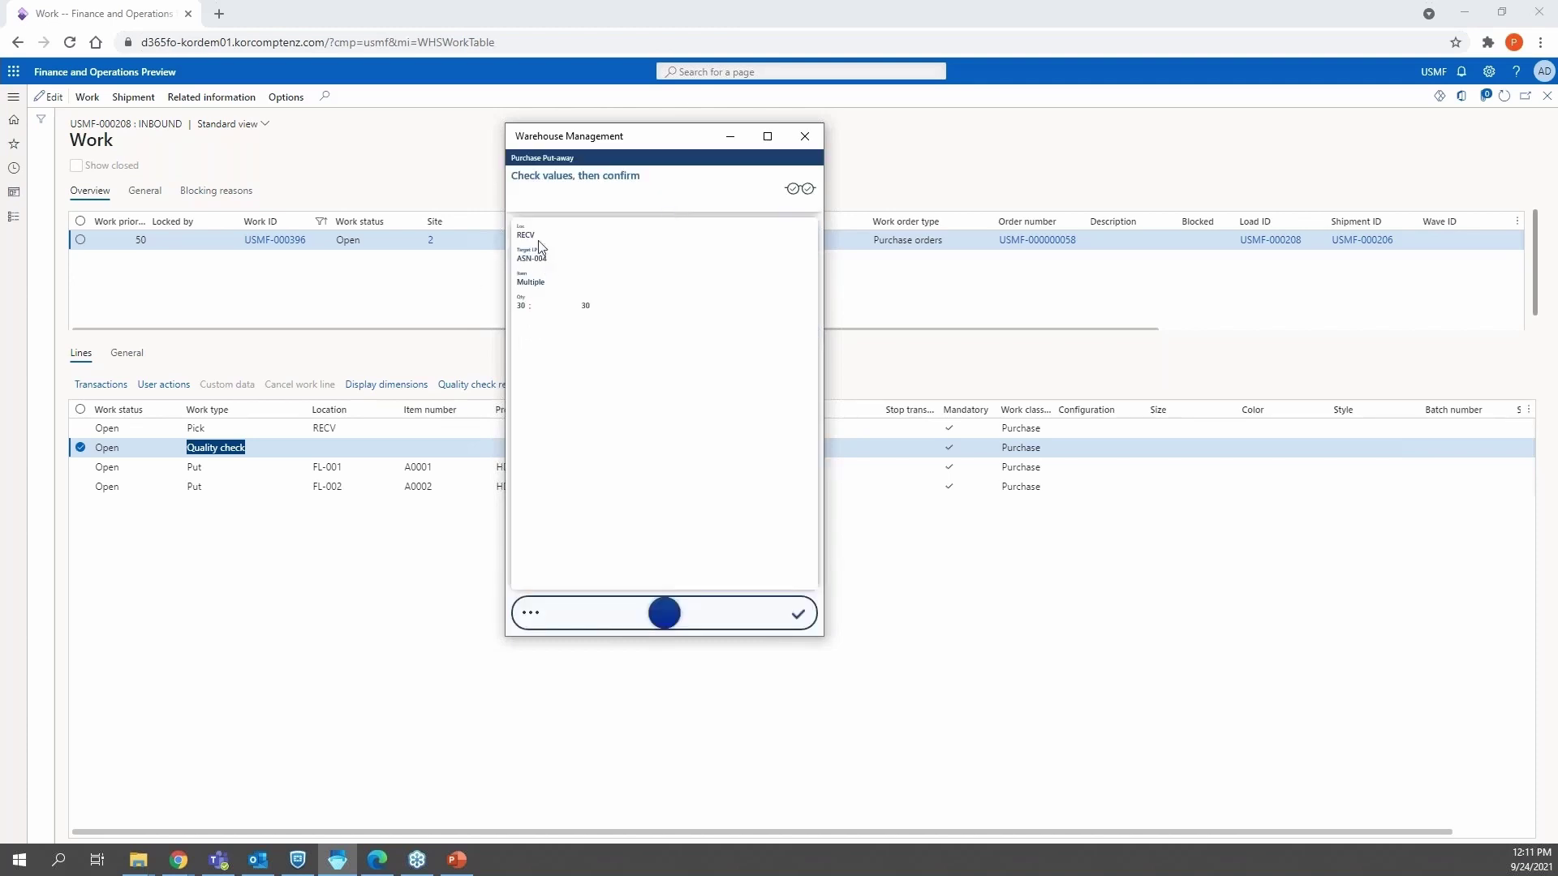
left_click_drag(671, 142, 800, 119)
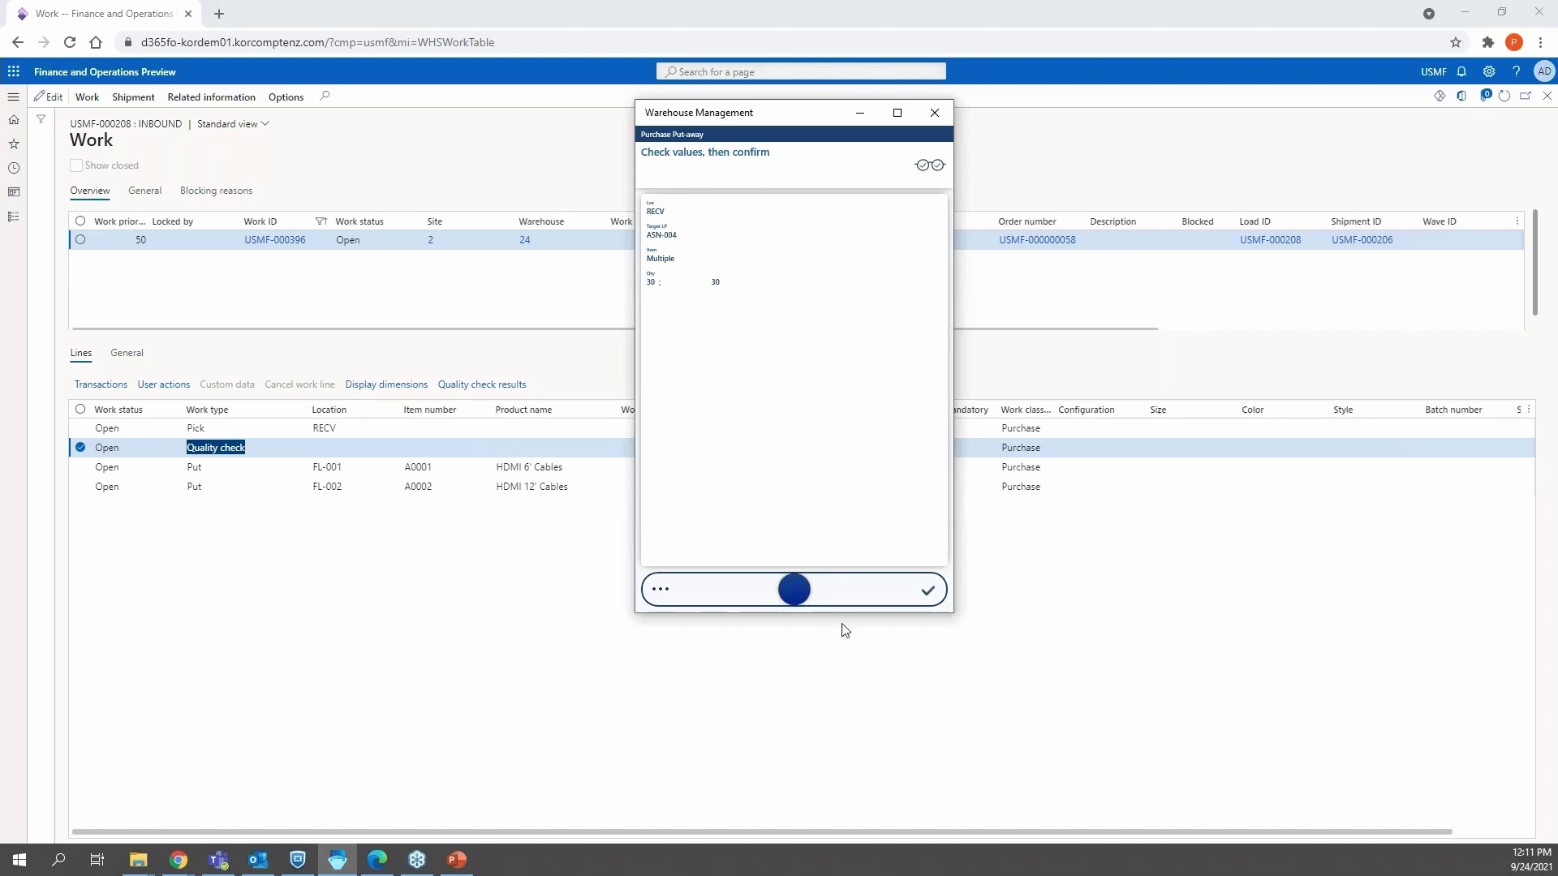
left_click_drag(795, 590, 965, 584)
Step: Check which actions are available for the quality check, cancel it and reopen work USMF-000396
left_click_drag(795, 590, 667, 608)
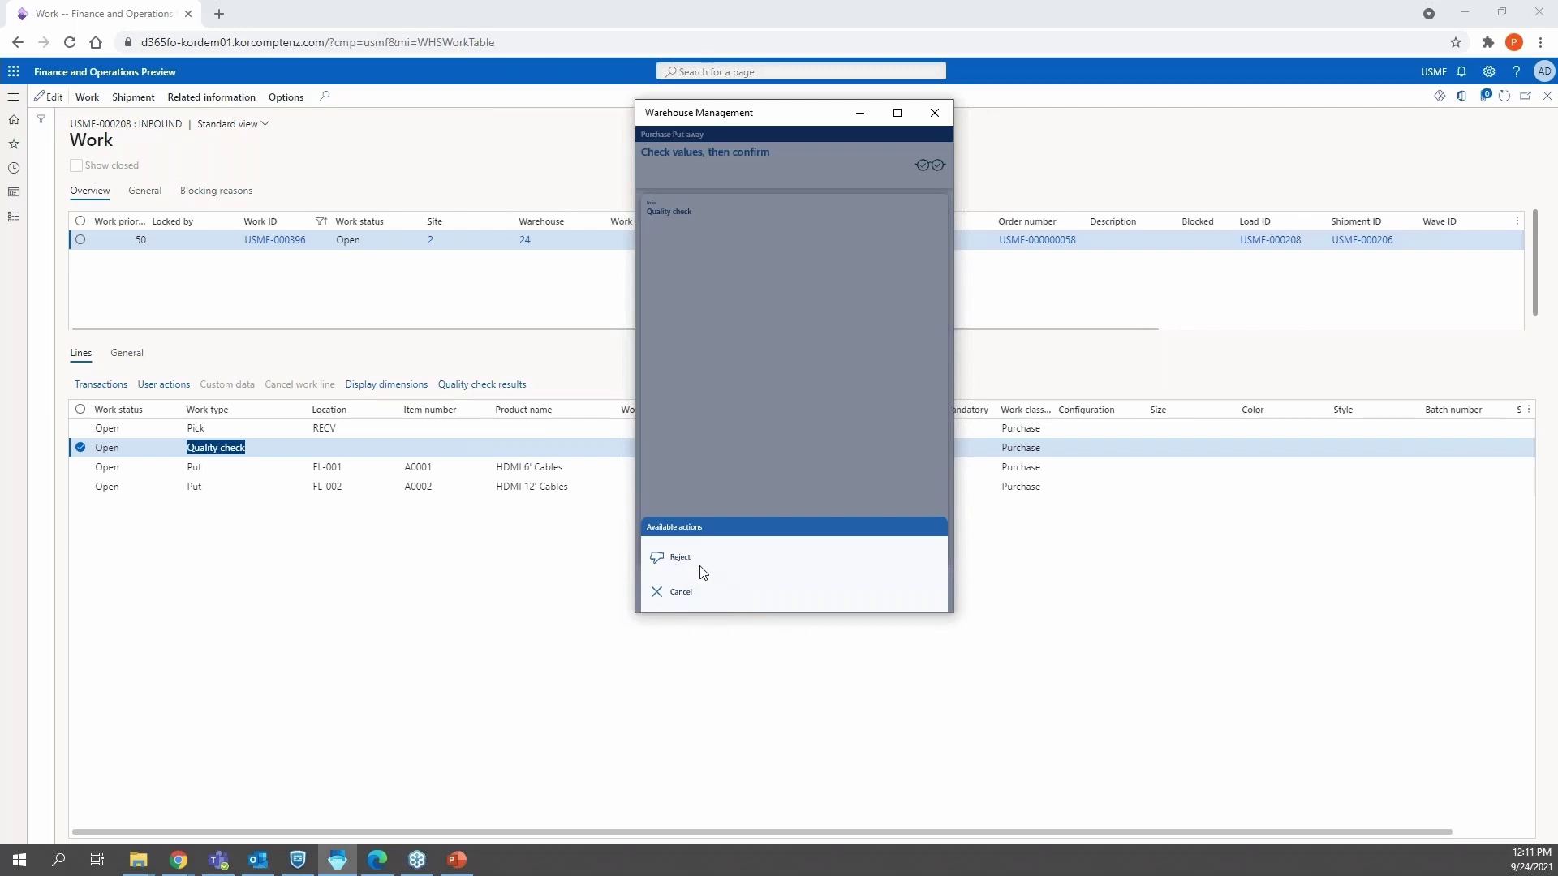
left_click(691, 595)
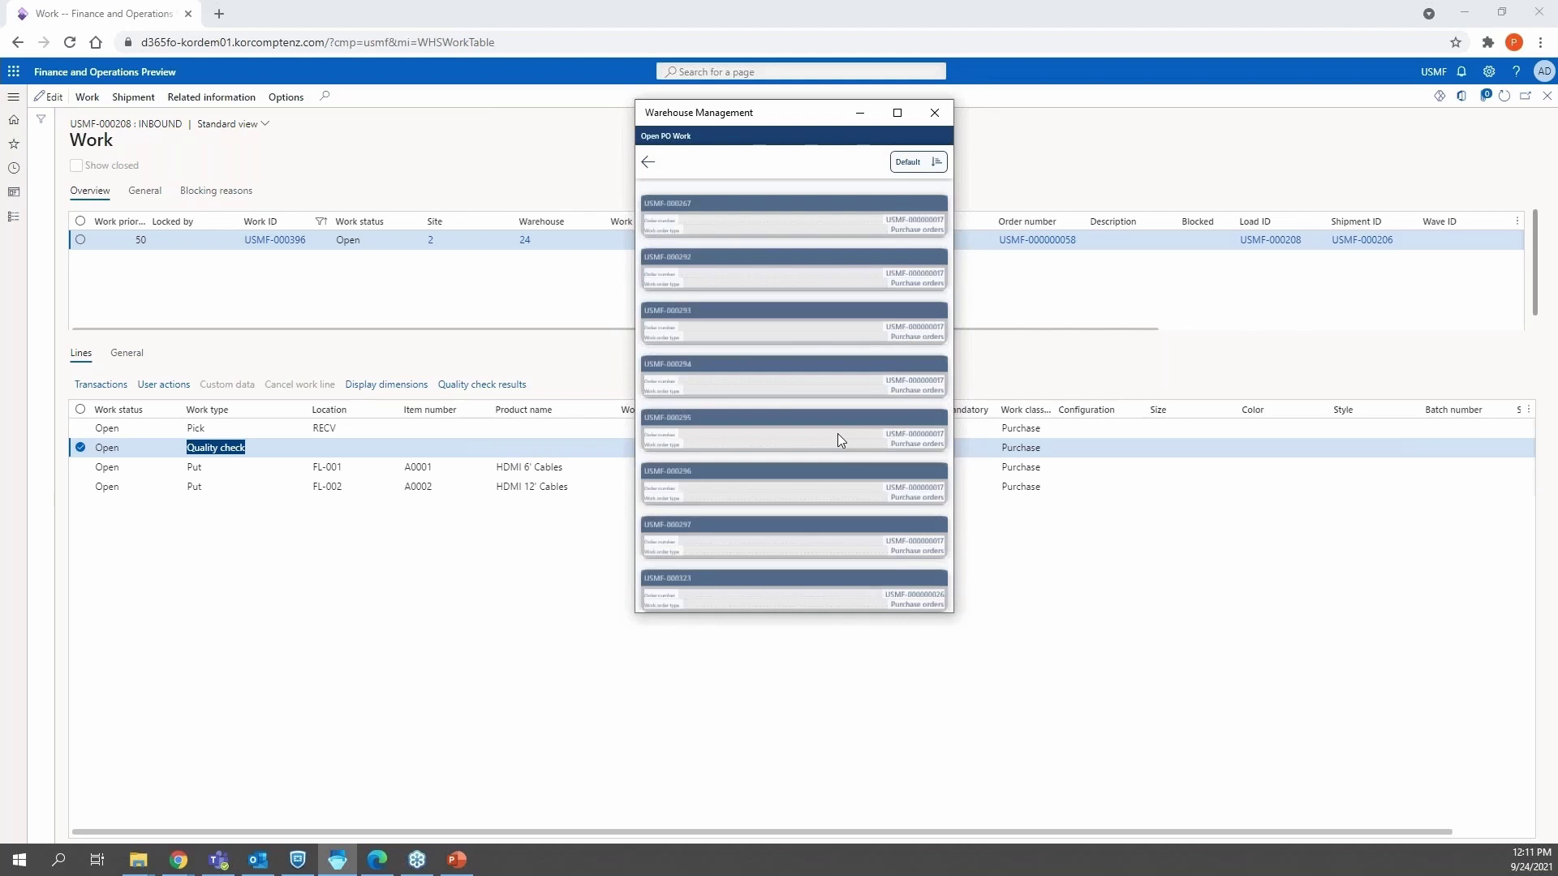
scroll(791, 560, "down", 5)
scroll(787, 572, "down", 1)
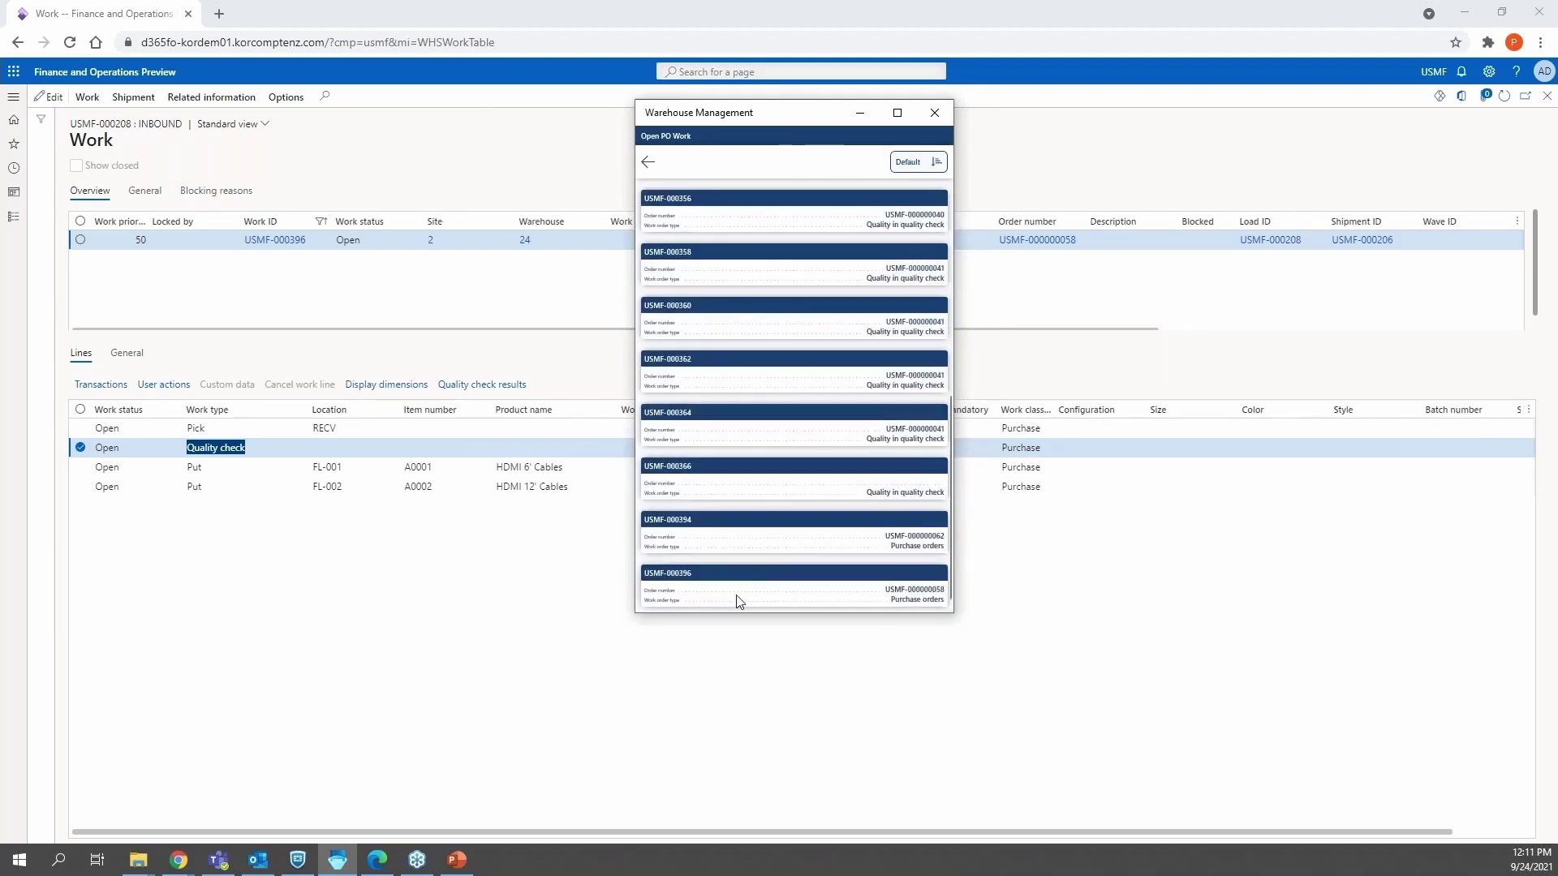
left_click(739, 602)
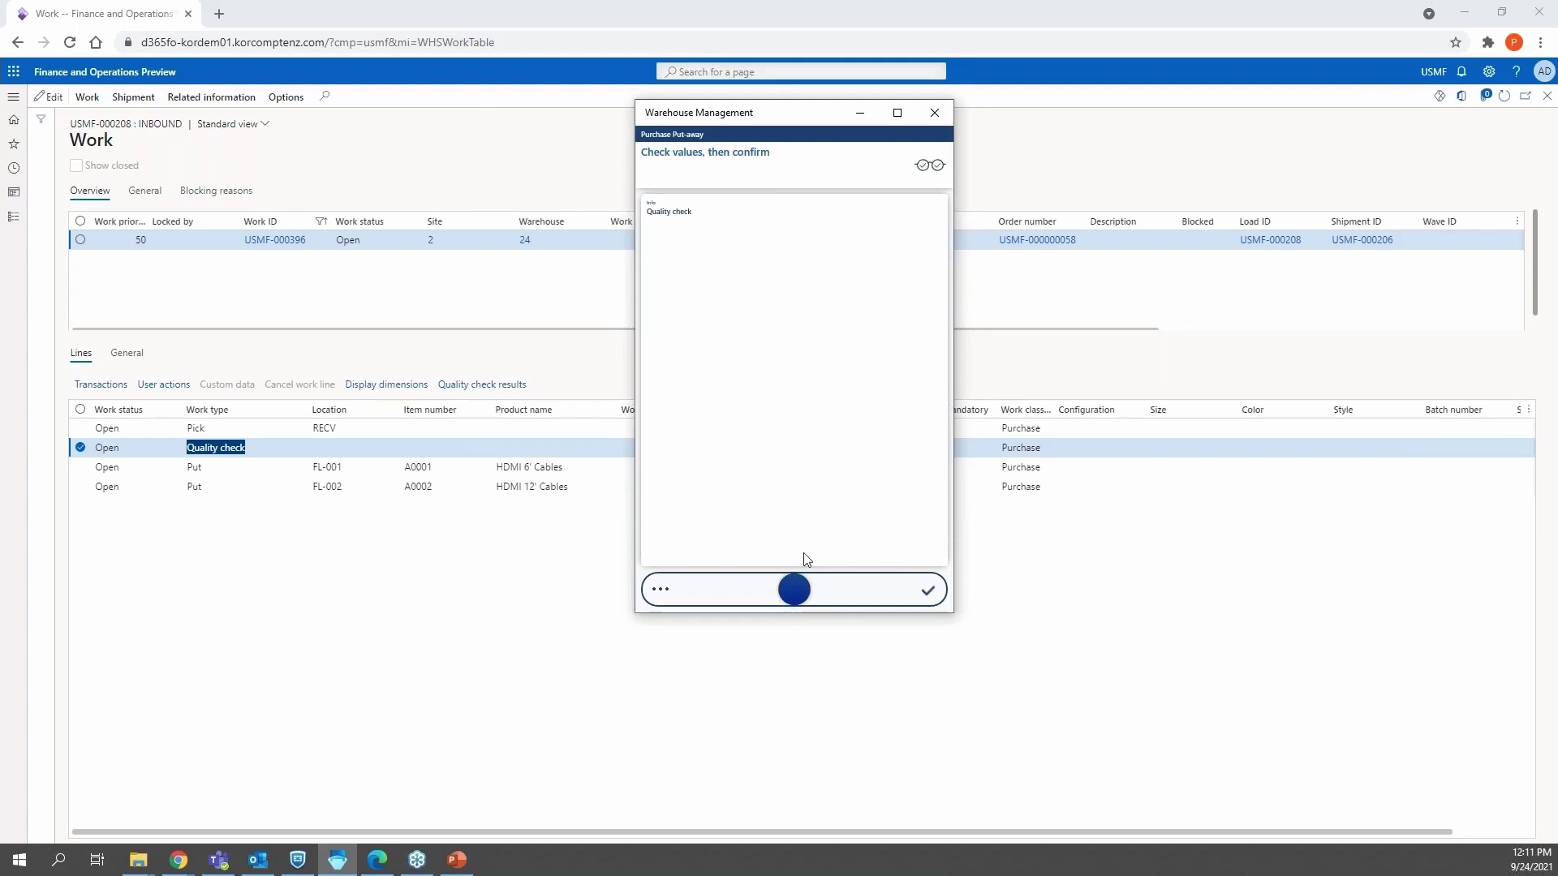
Step: Accept the quality check and confirm putting item A0001 in FL-001 and item A0002 in FL-002
left_click(800, 599)
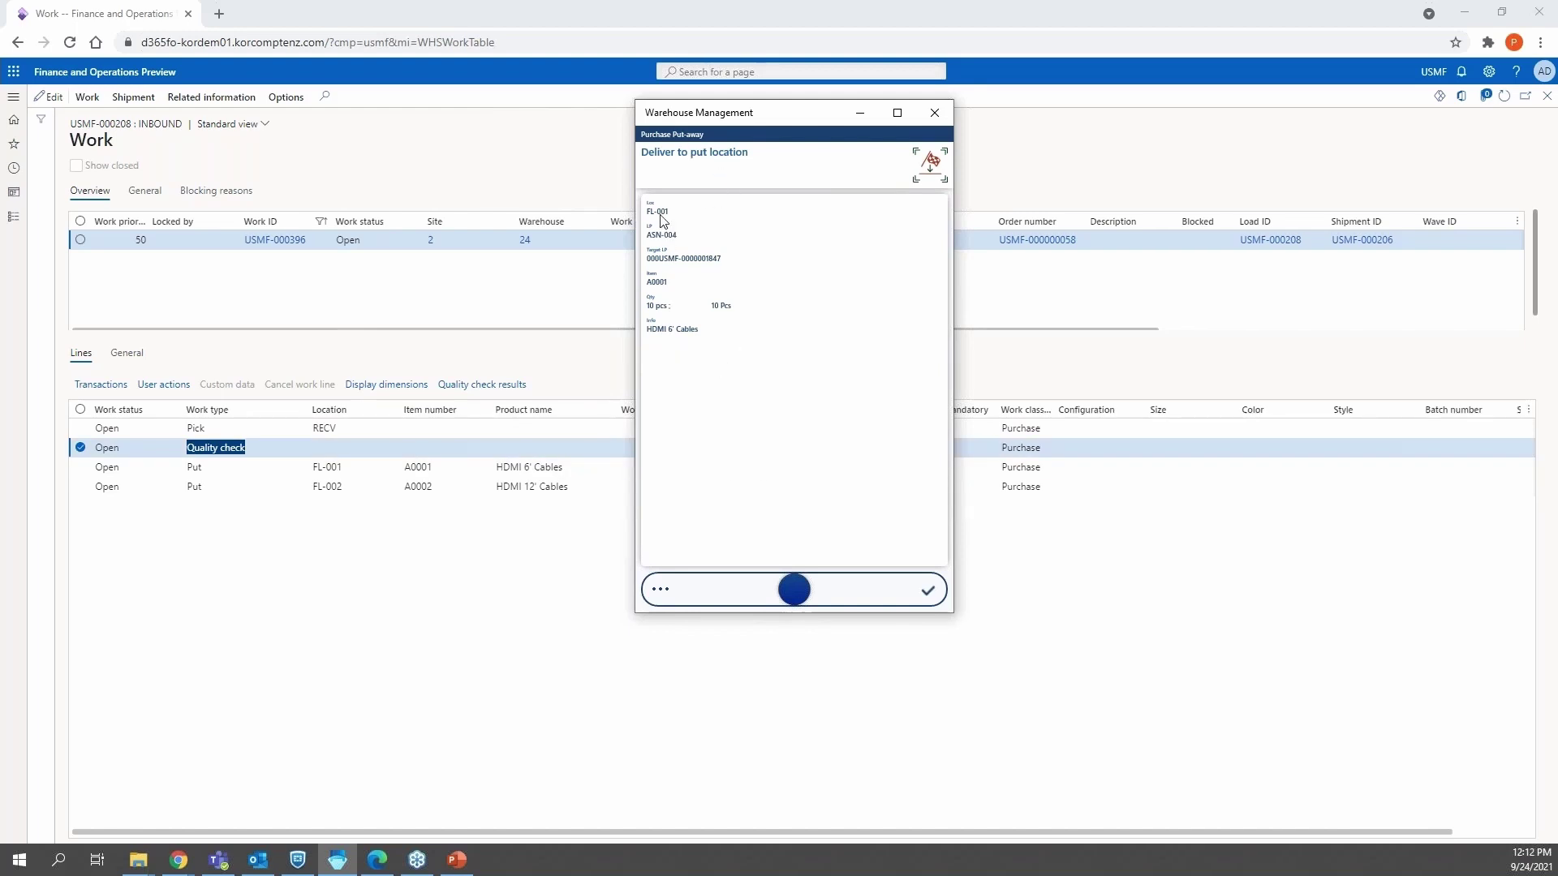
left_click_drag(801, 594, 978, 592)
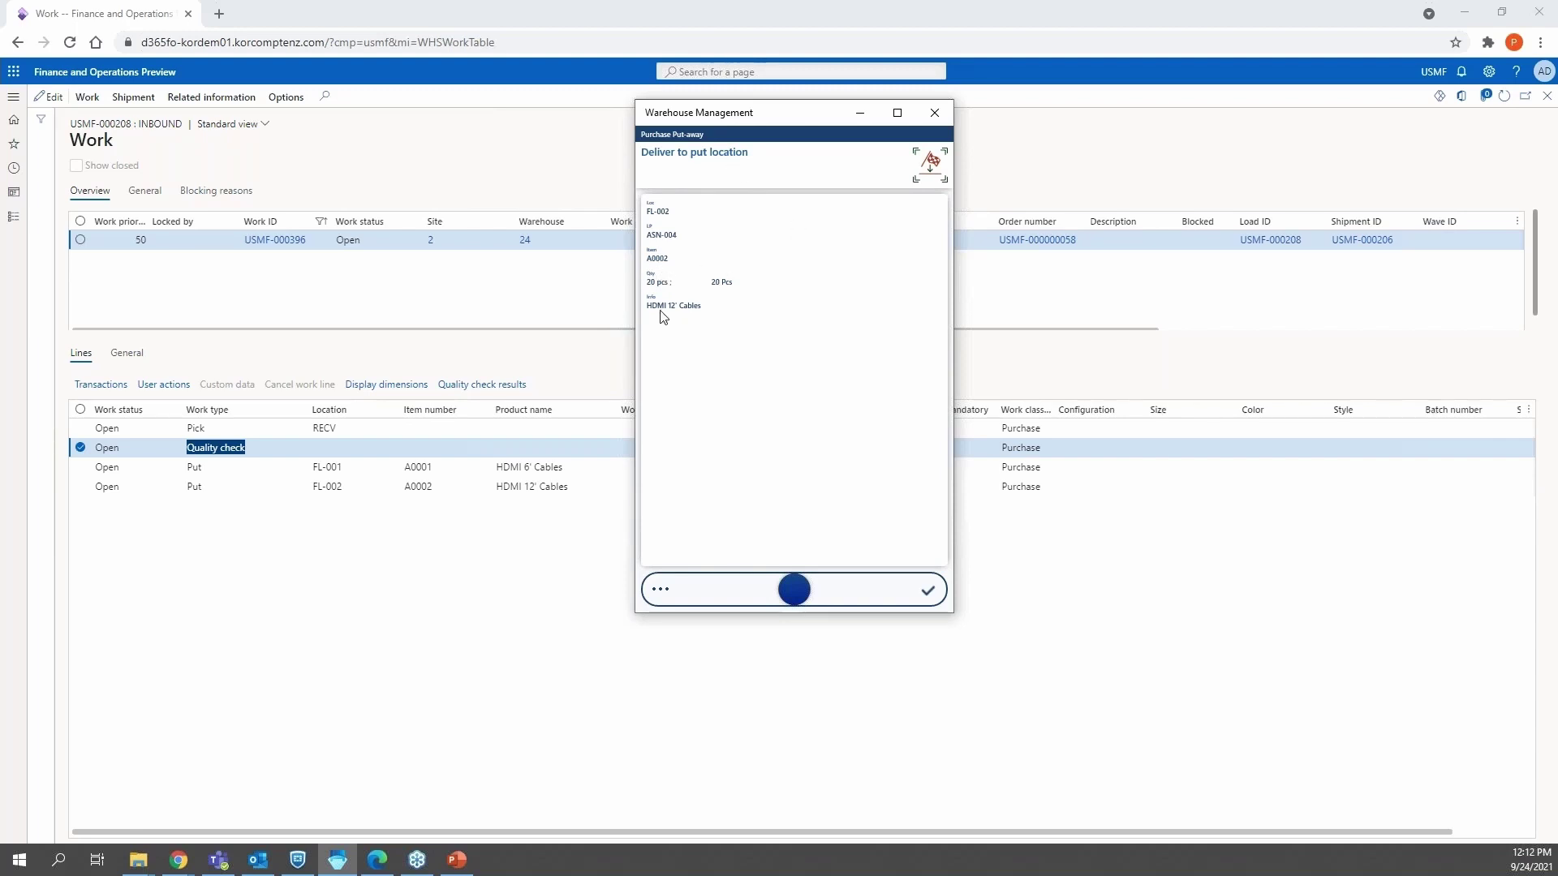
left_click_drag(793, 588, 1009, 612)
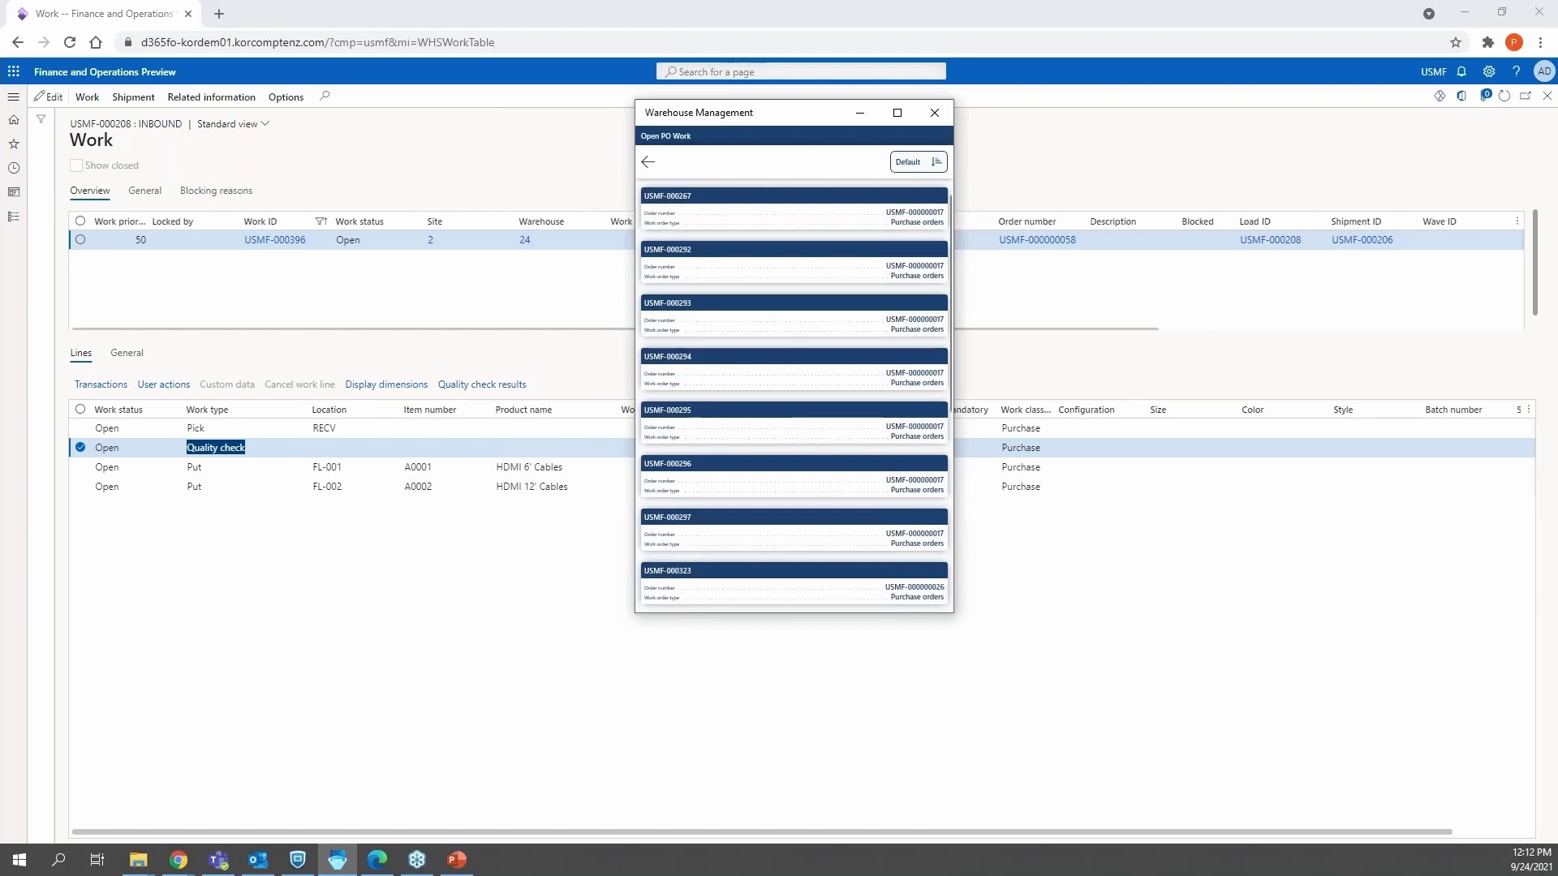
Step: Return to the Work page in Finance and Operations and refresh it to review the status of the work
left_click(1079, 360)
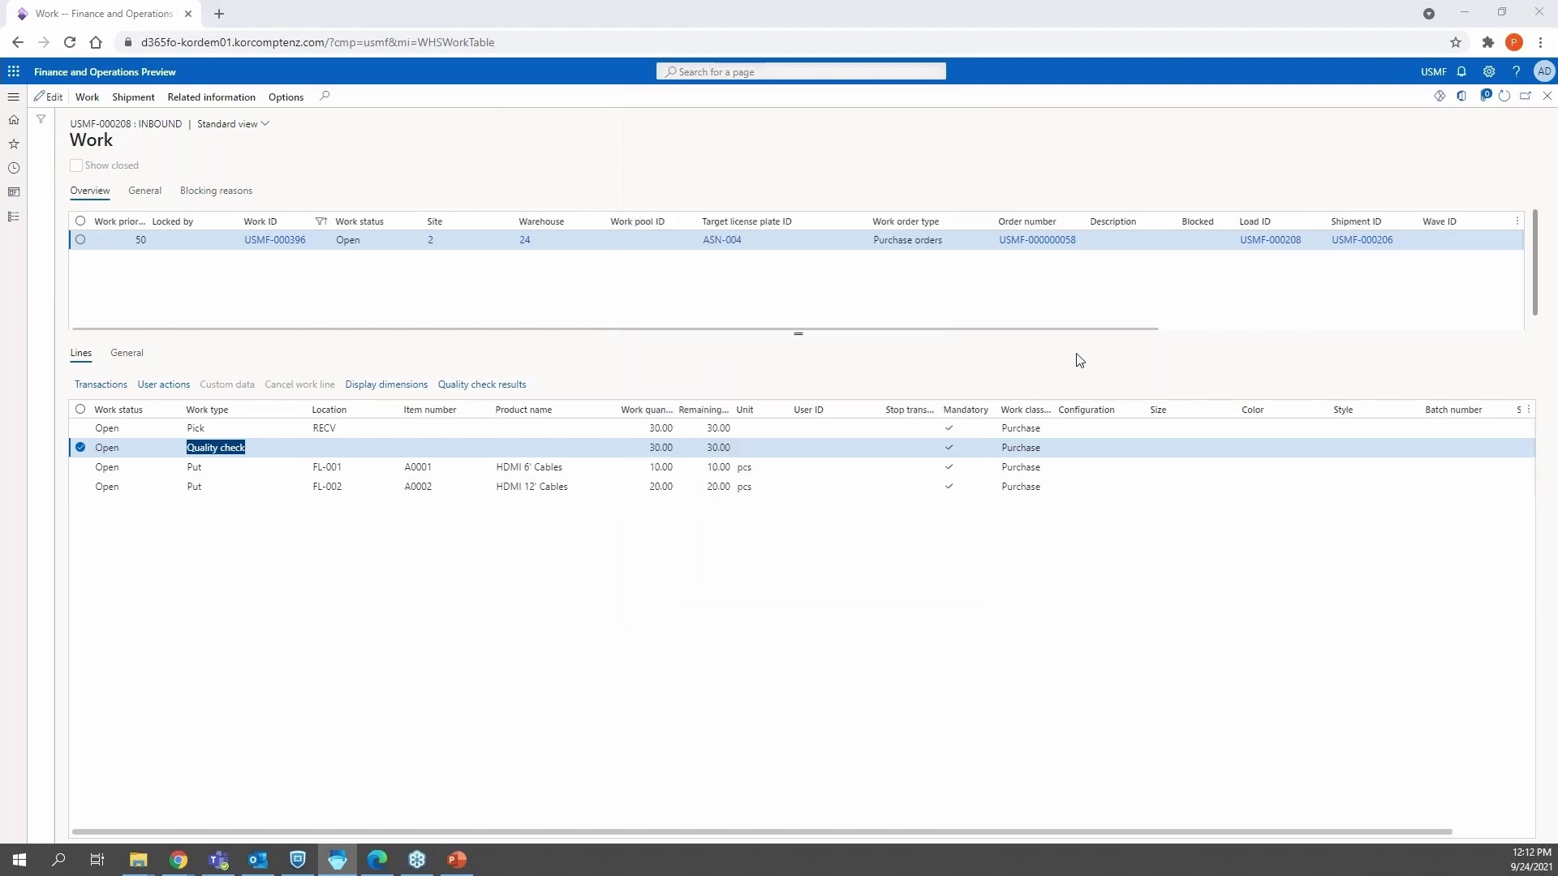
left_click(1505, 99)
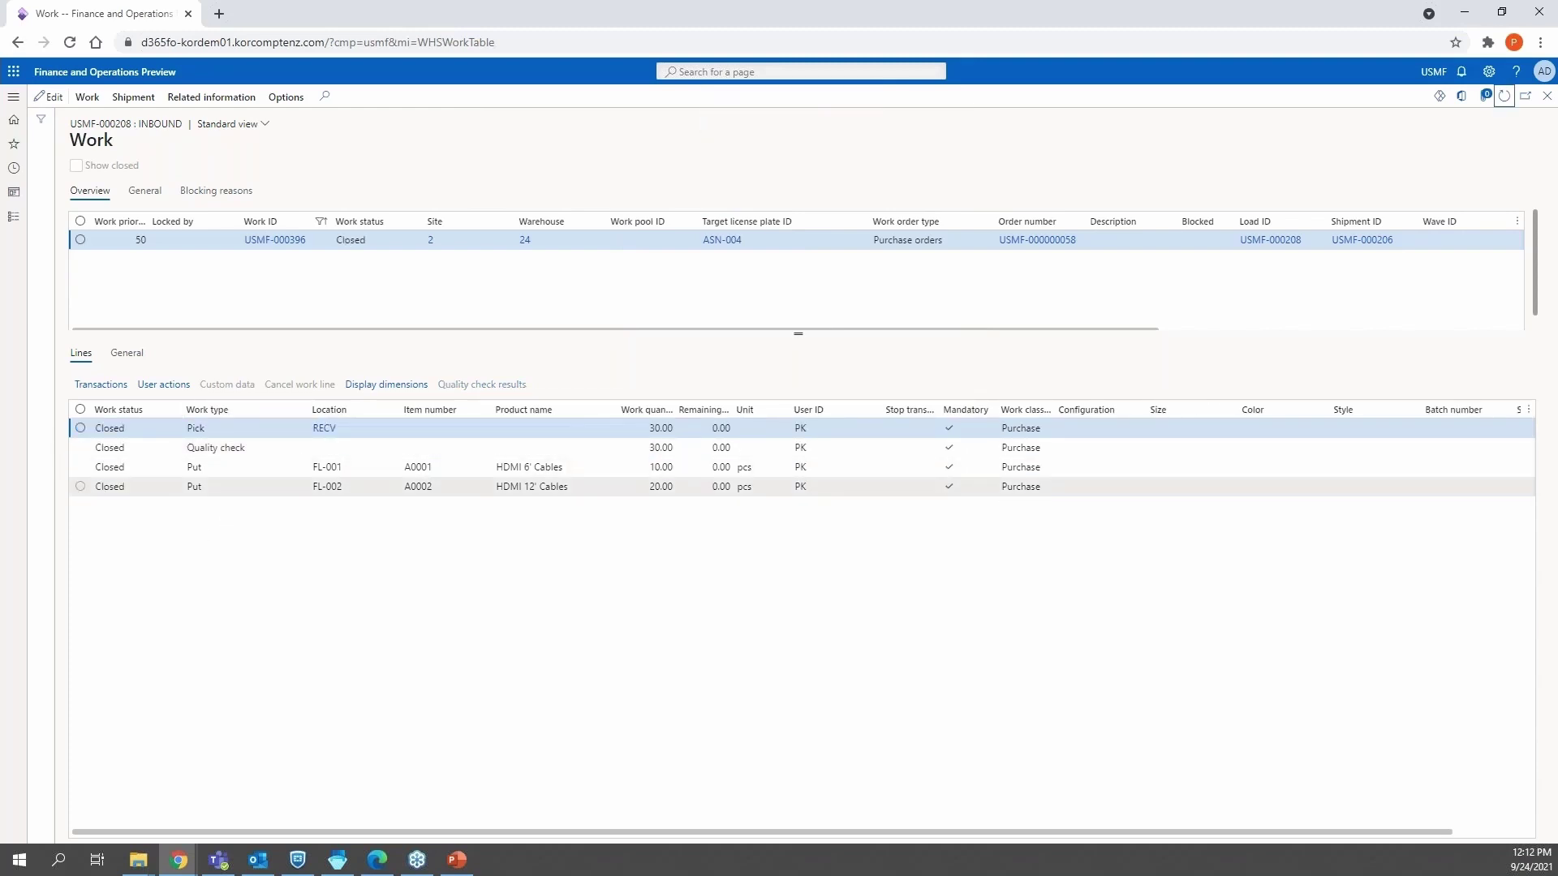
Step: Check the locations on the pick line and on the put lines for items A0001 and A0002
left_click(364, 486)
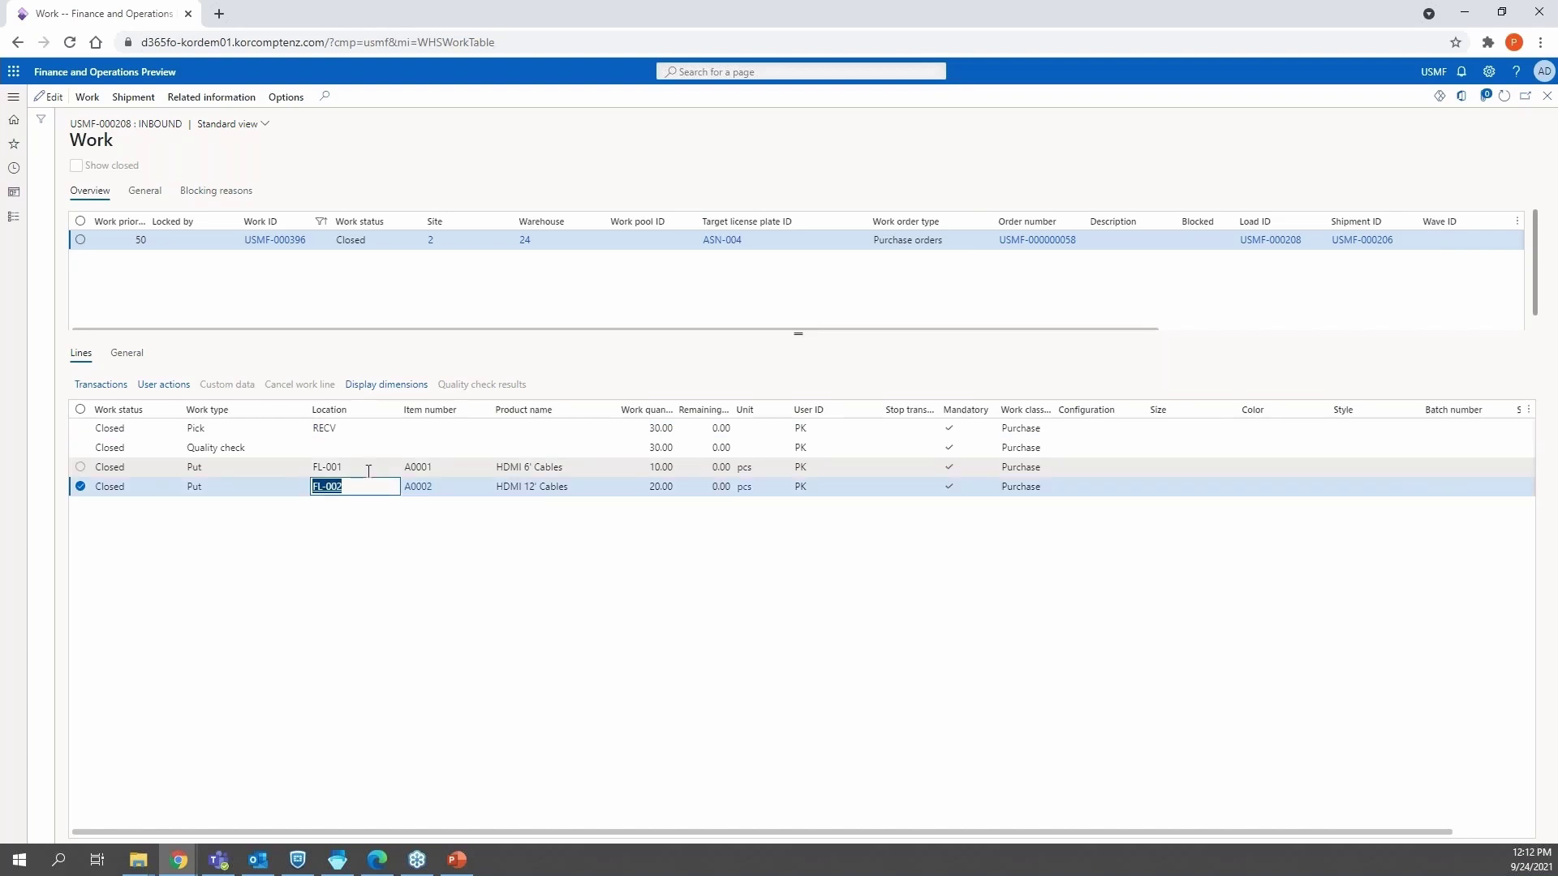
left_click(367, 468)
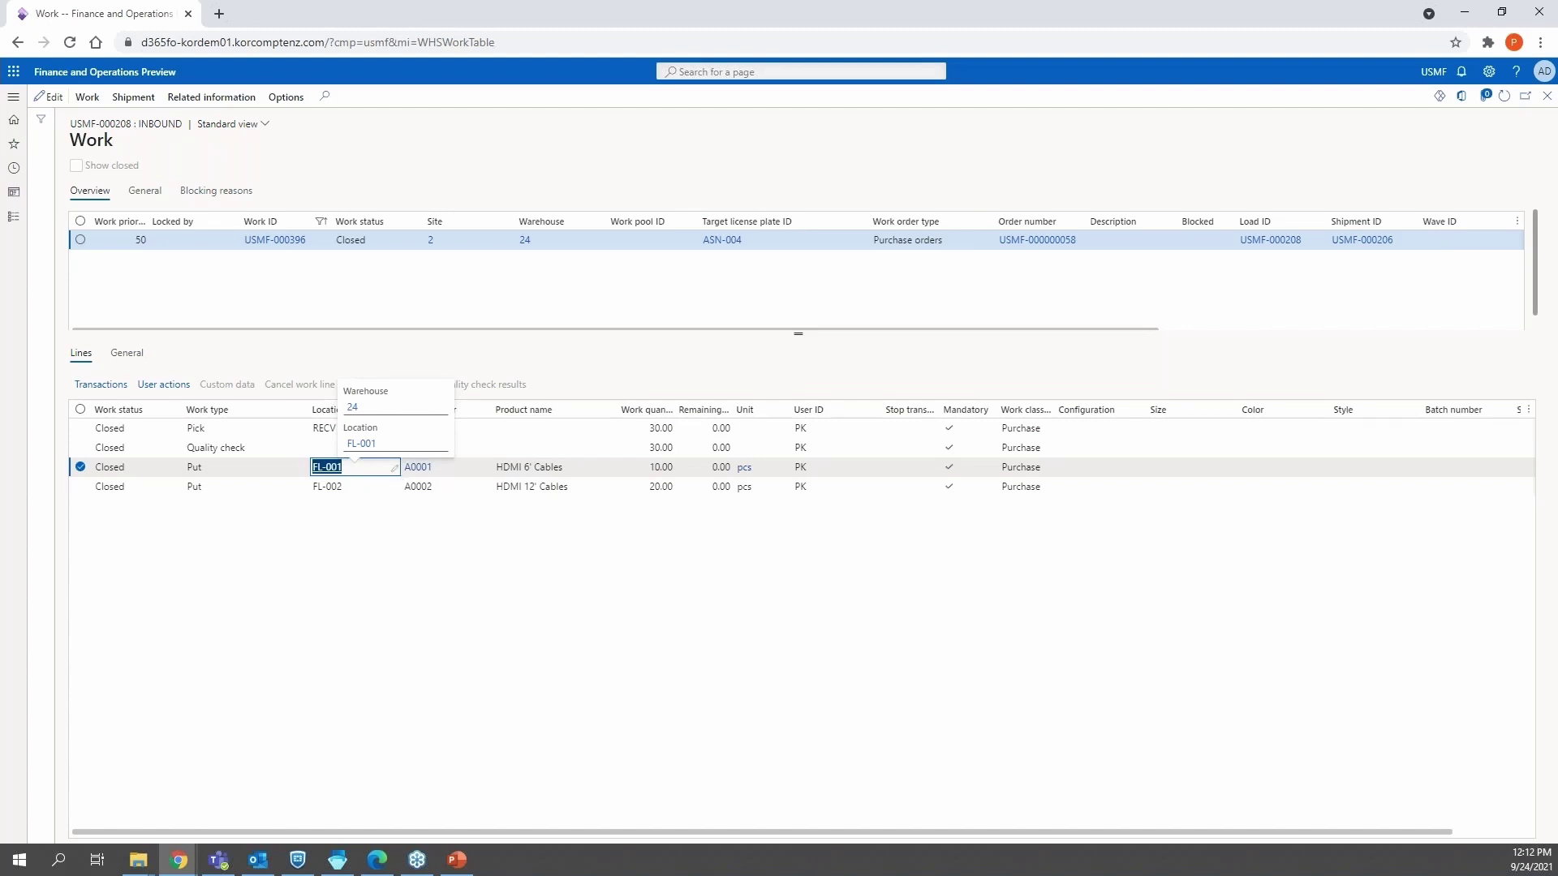
left_click(362, 428)
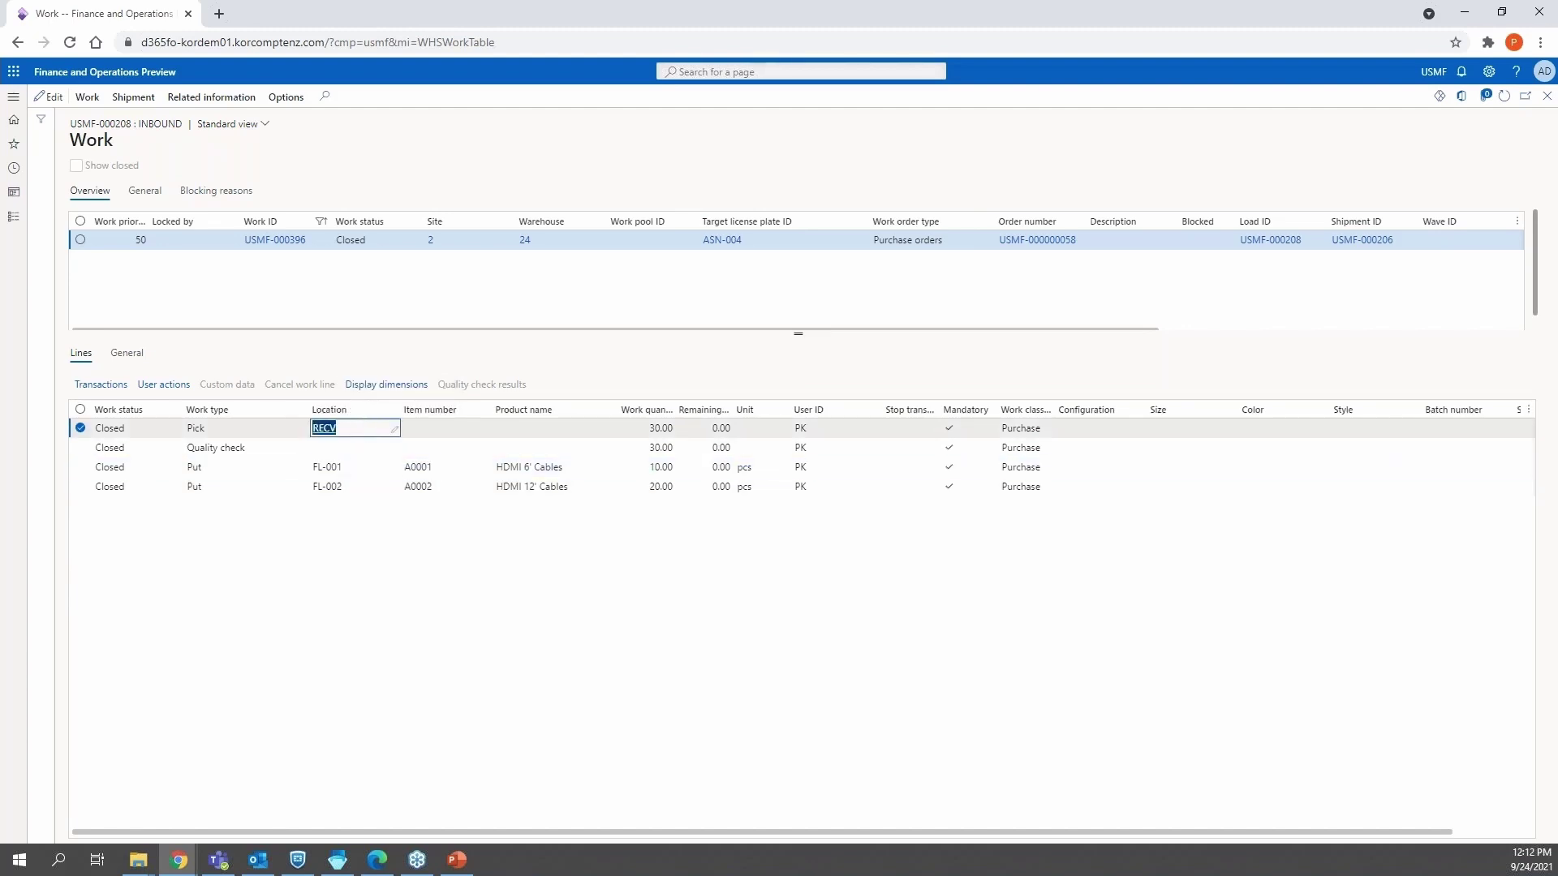
mouse_move(362, 427)
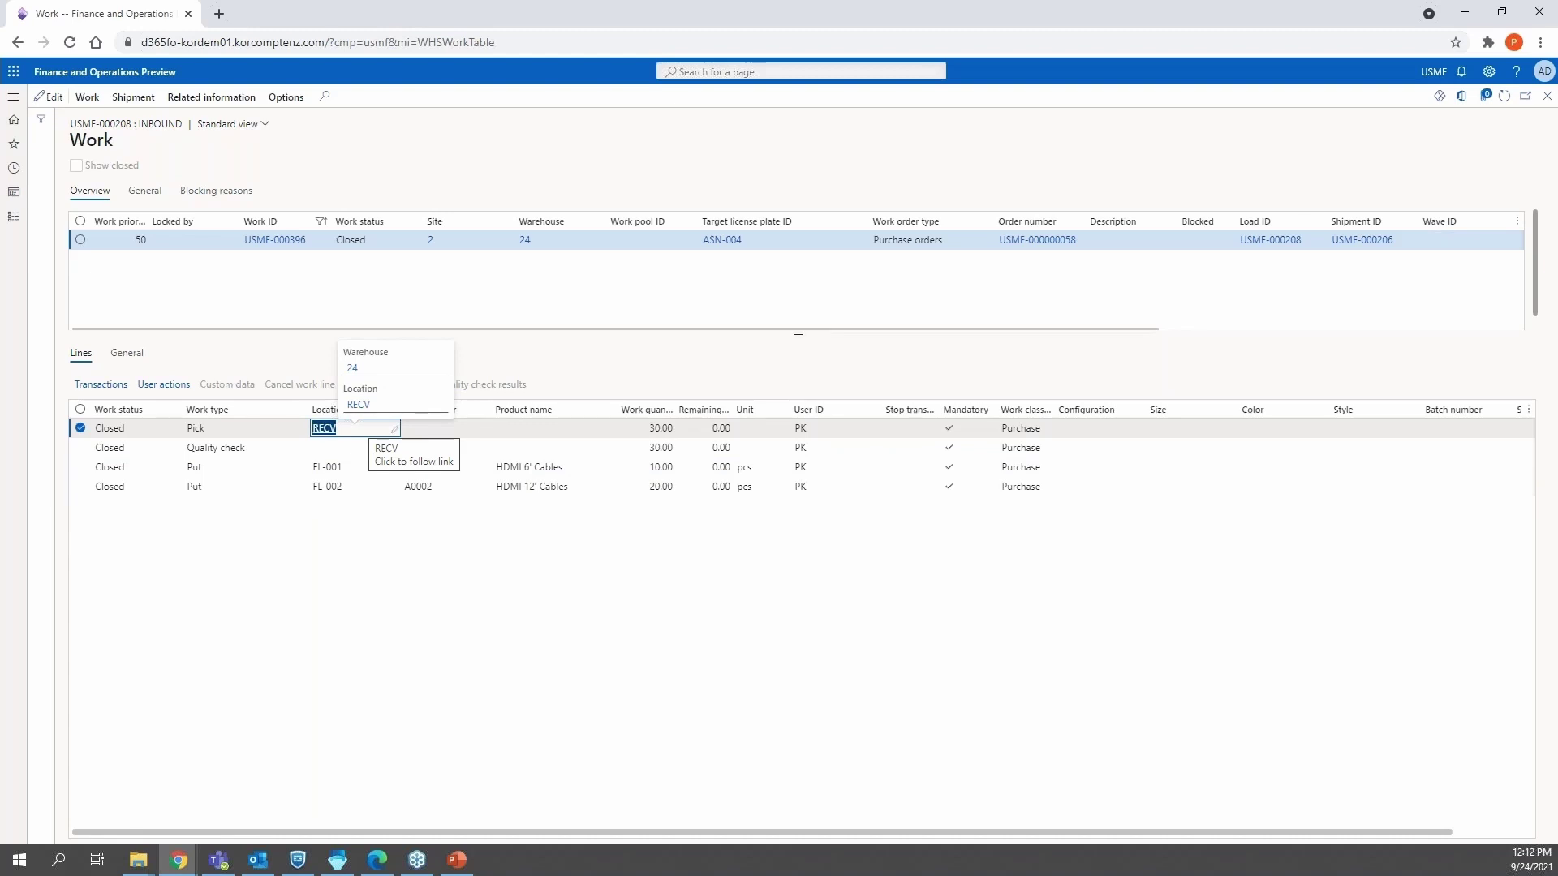
left_click(362, 487)
mouse_move(362, 490)
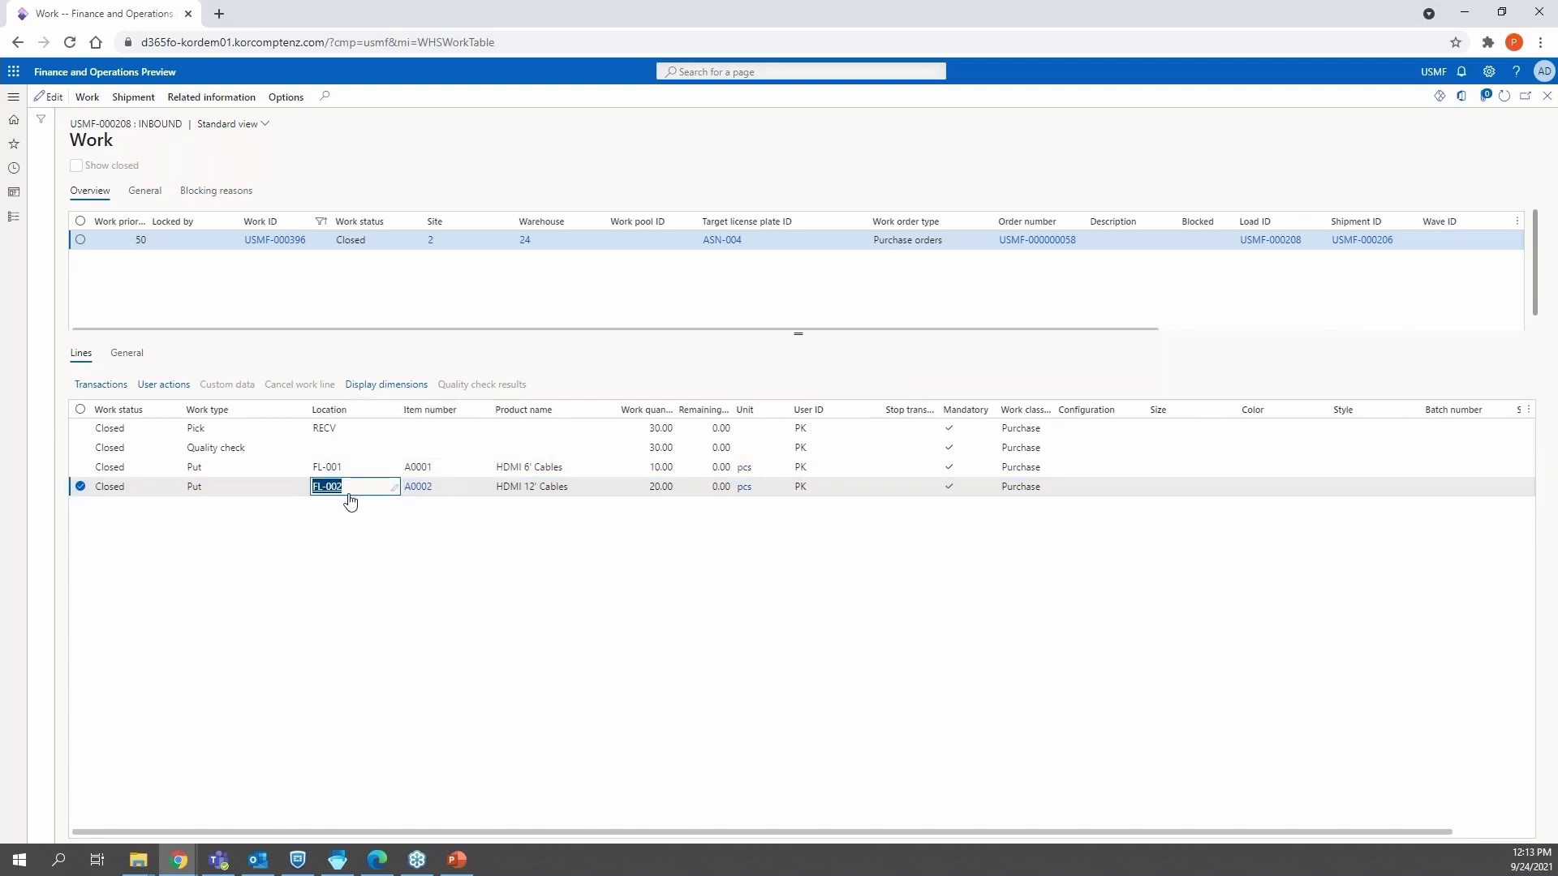
left_click(366, 468)
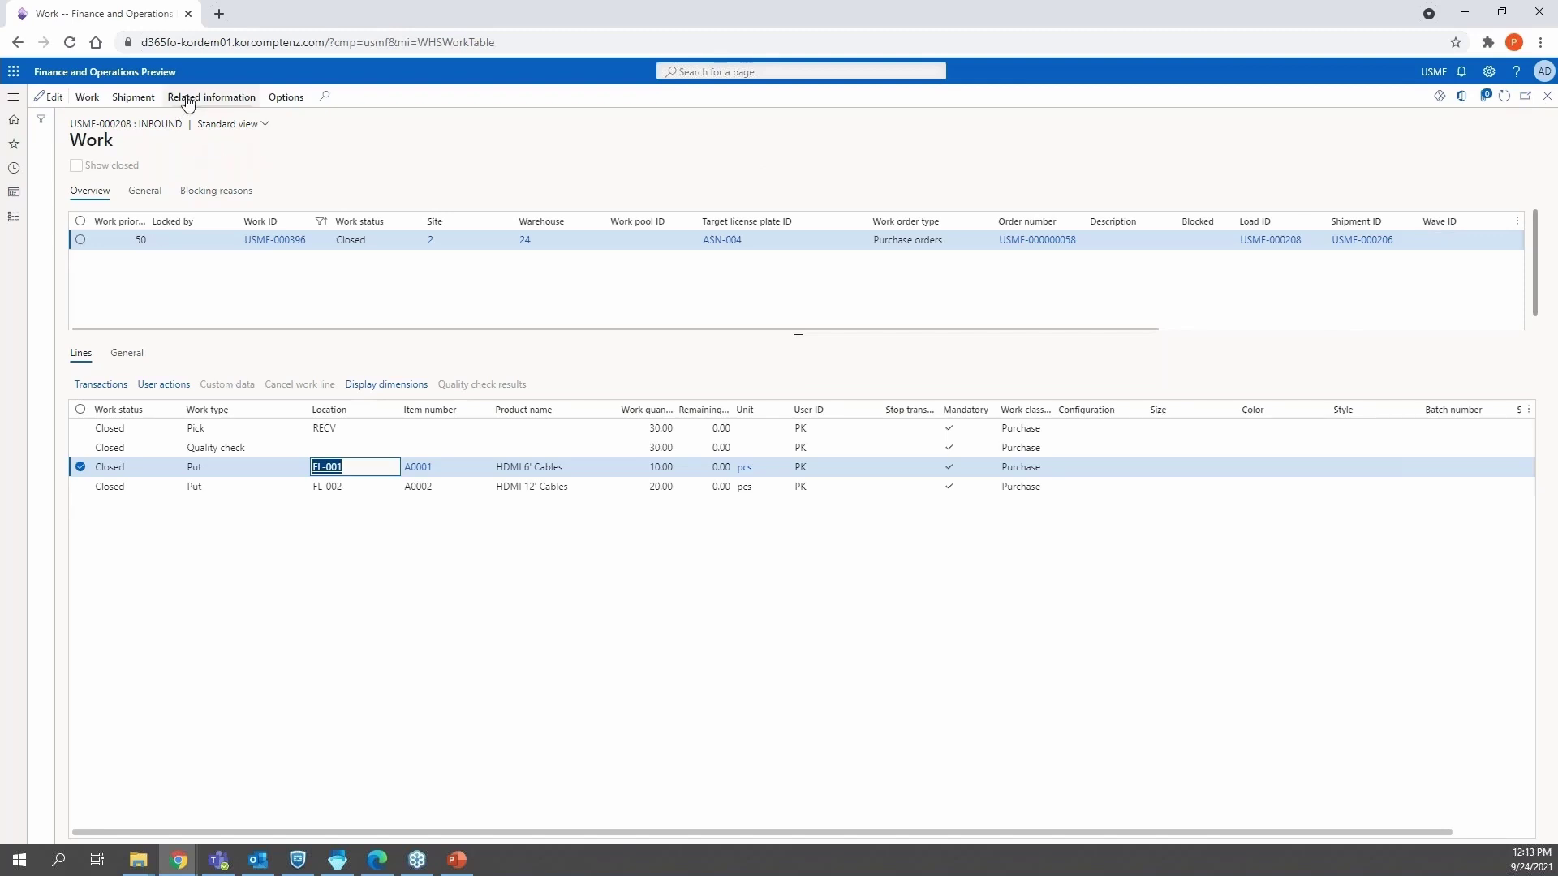
Step: Return from the work to the details of inbound load USMF-000208 and refresh them to check the load and work status
left_click(133, 98)
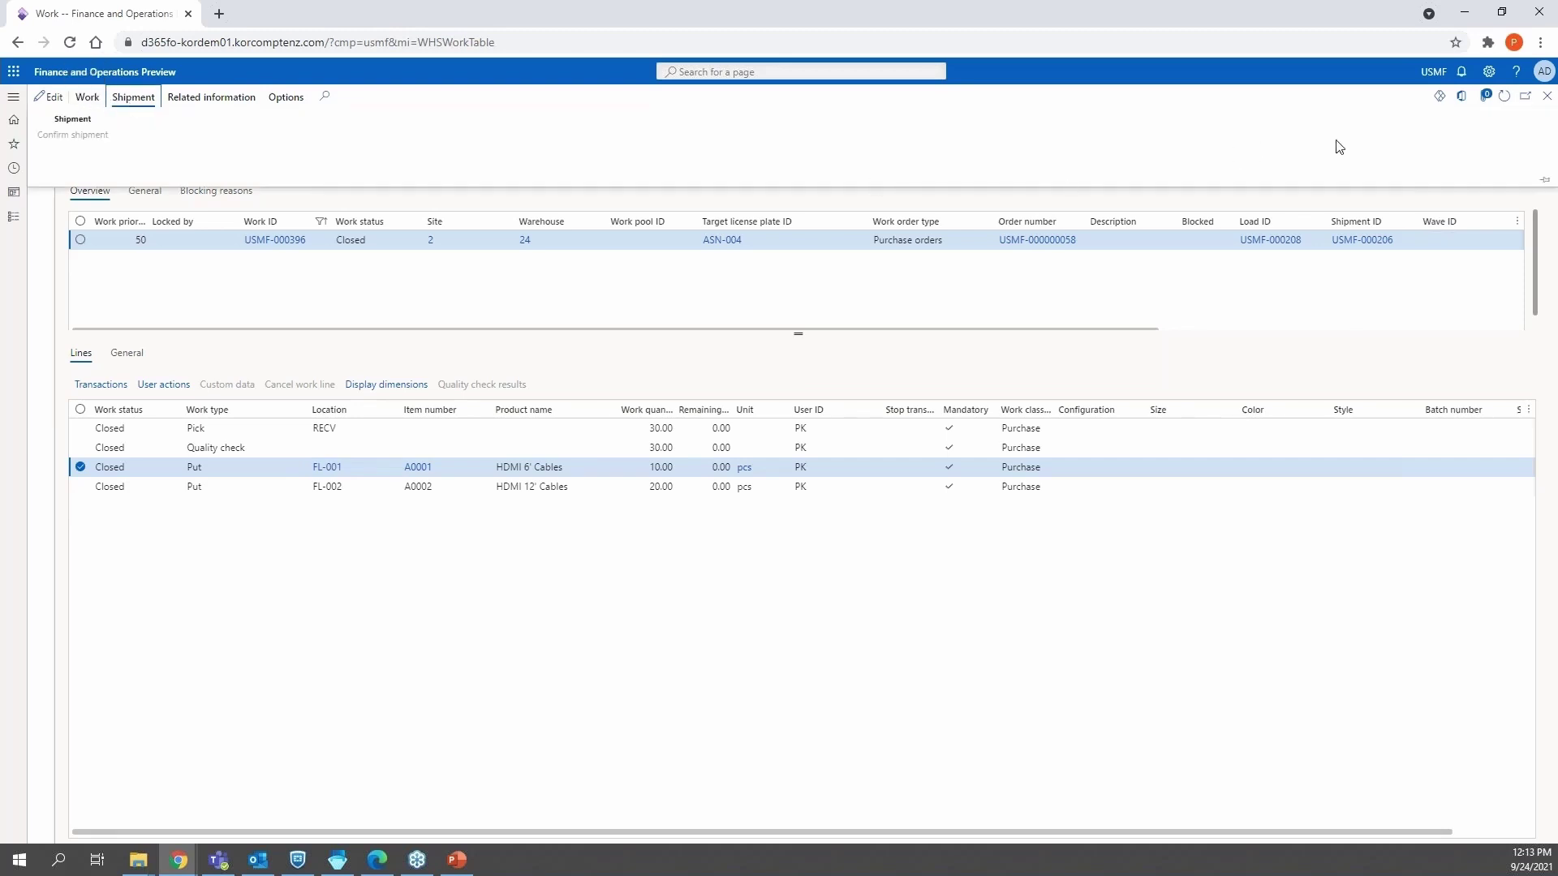
left_click(1475, 156)
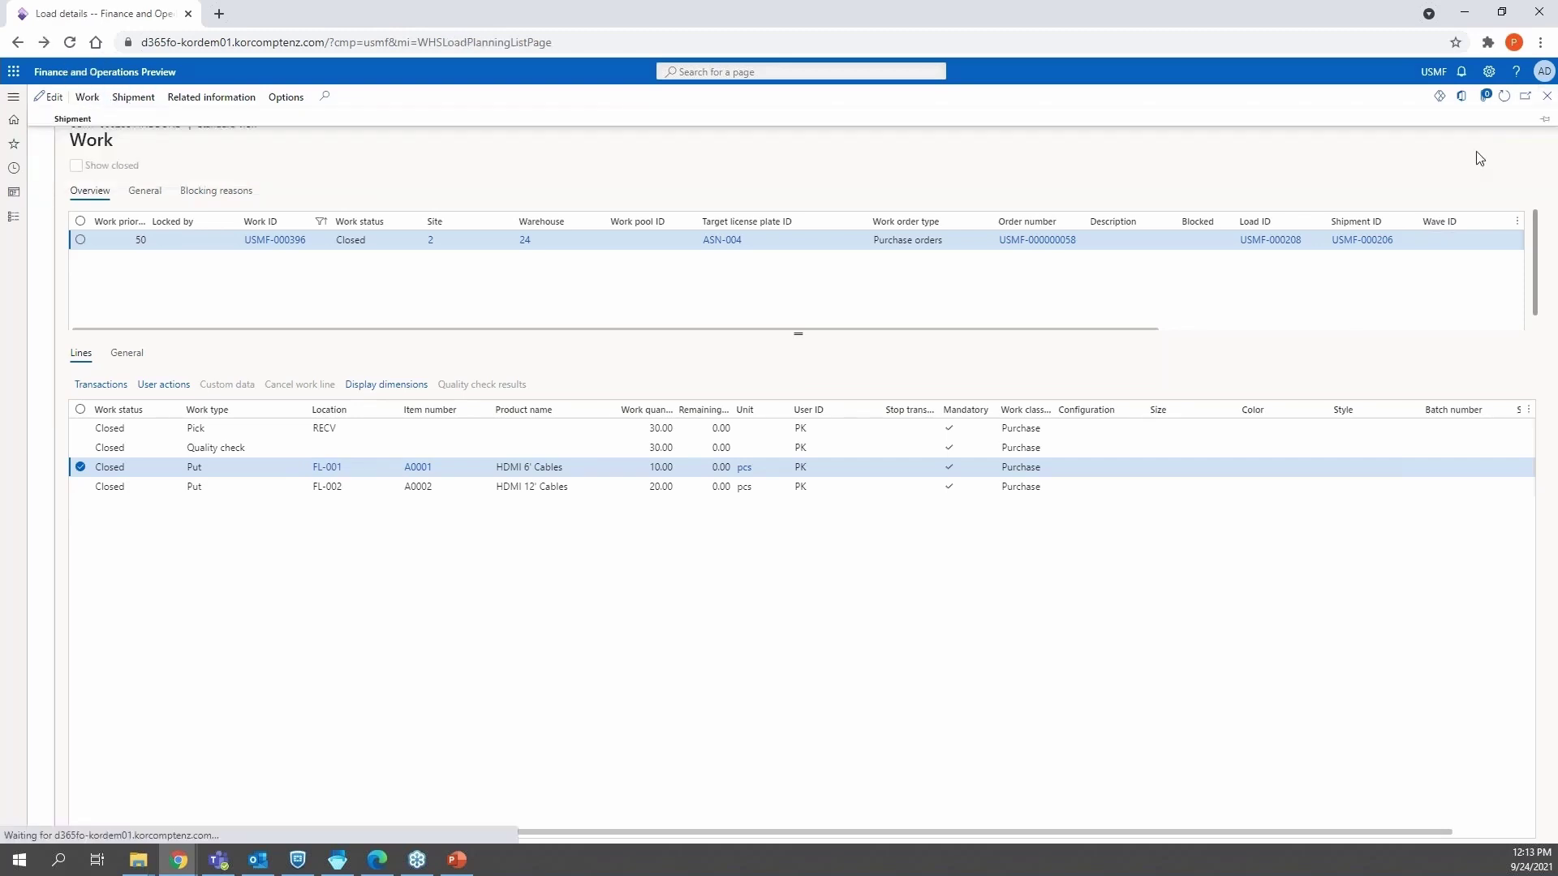
key("Escape")
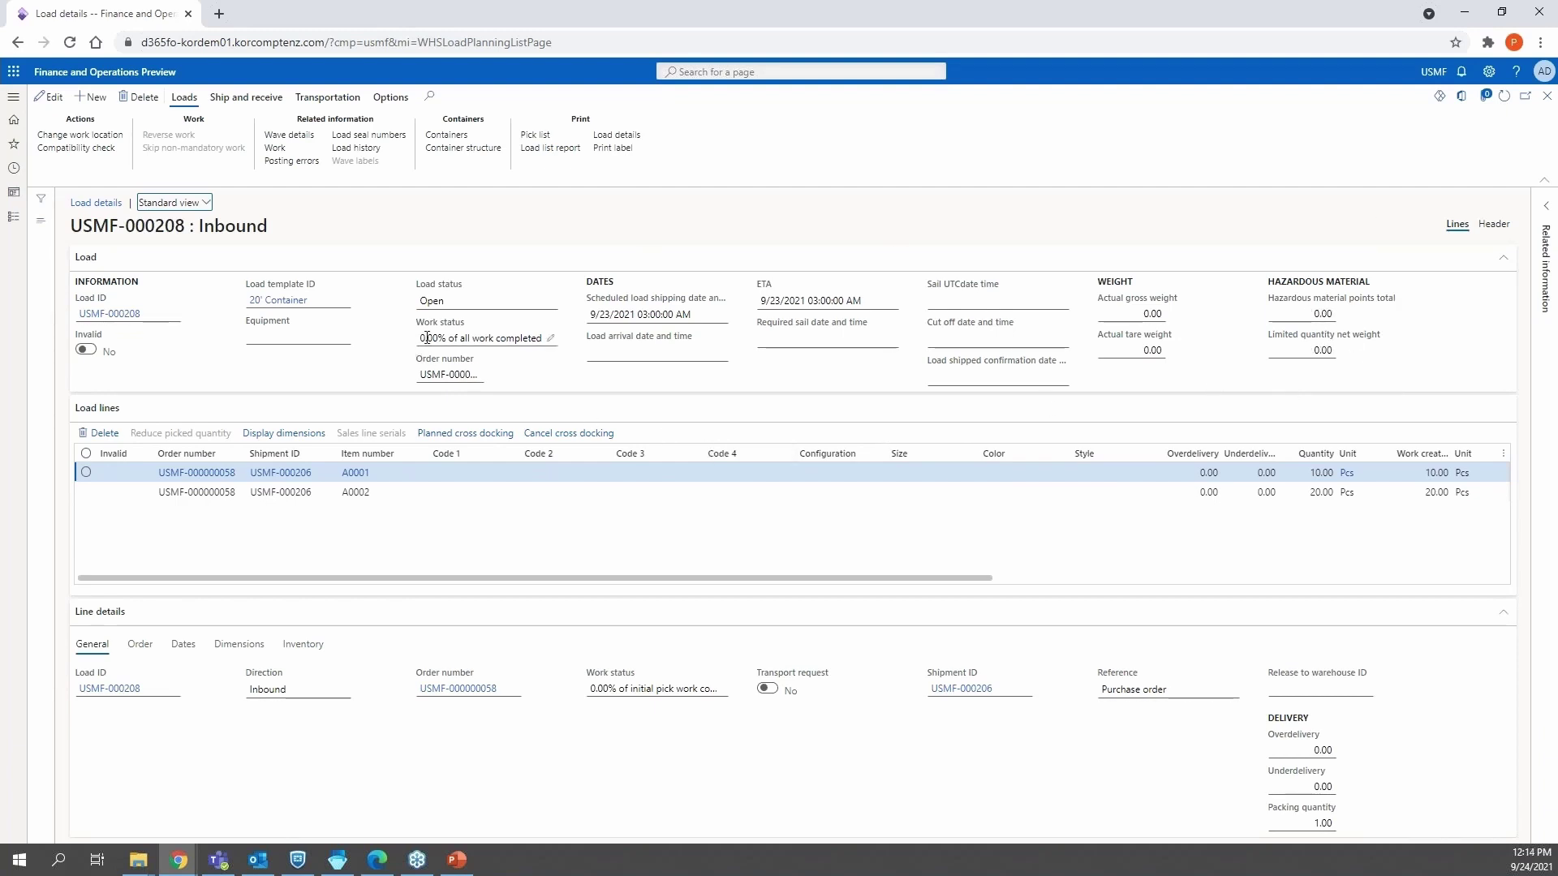
left_click(1503, 95)
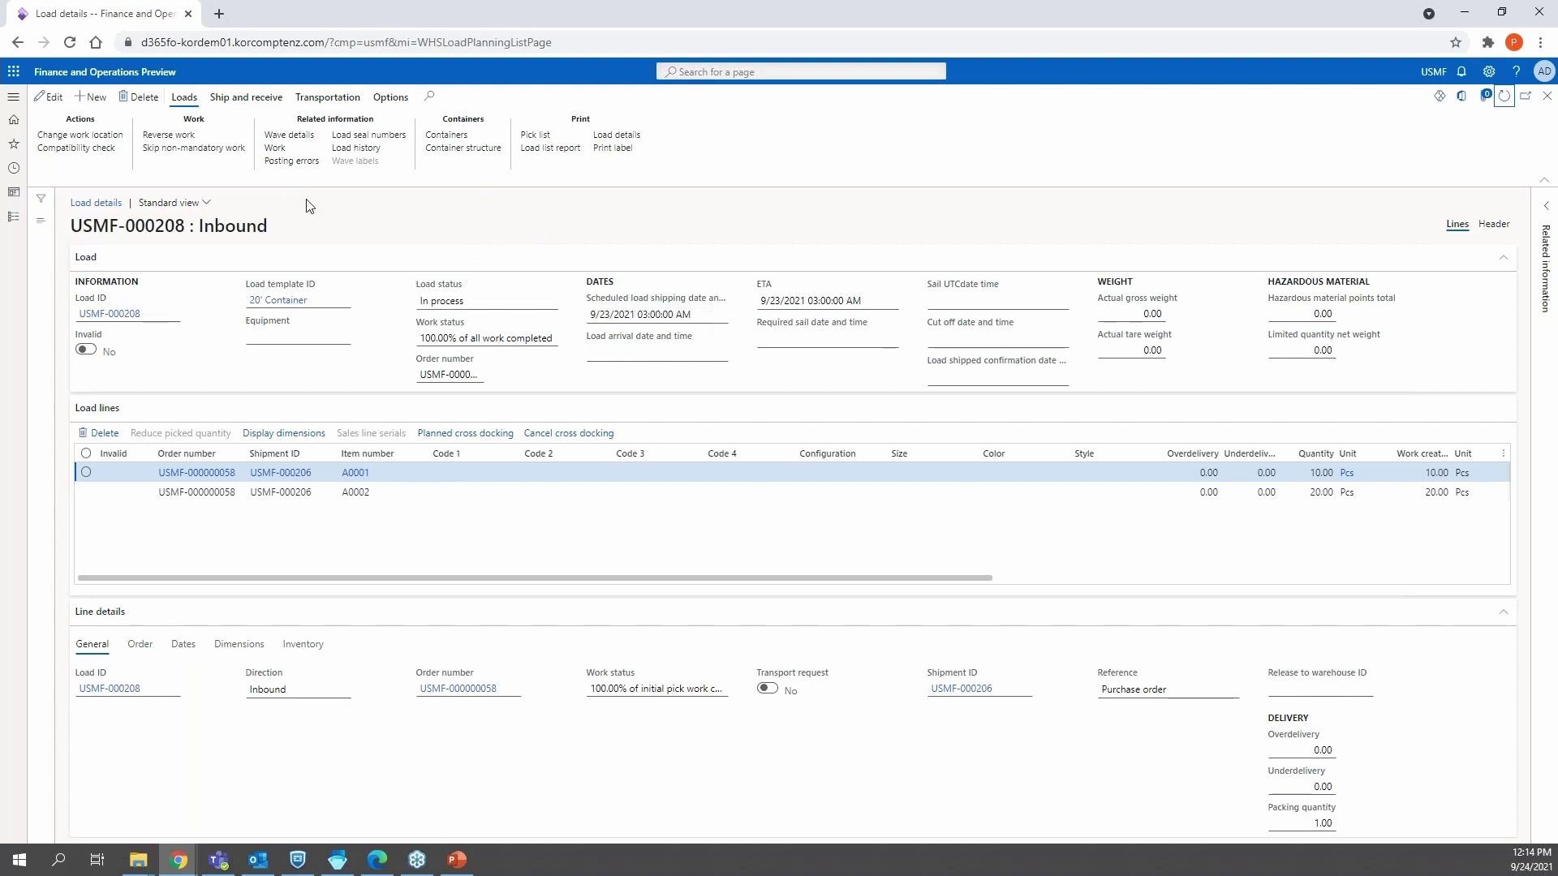
Step: Confirm the inbound shipment for load USMF-000208 and refresh the load details
left_click(246, 97)
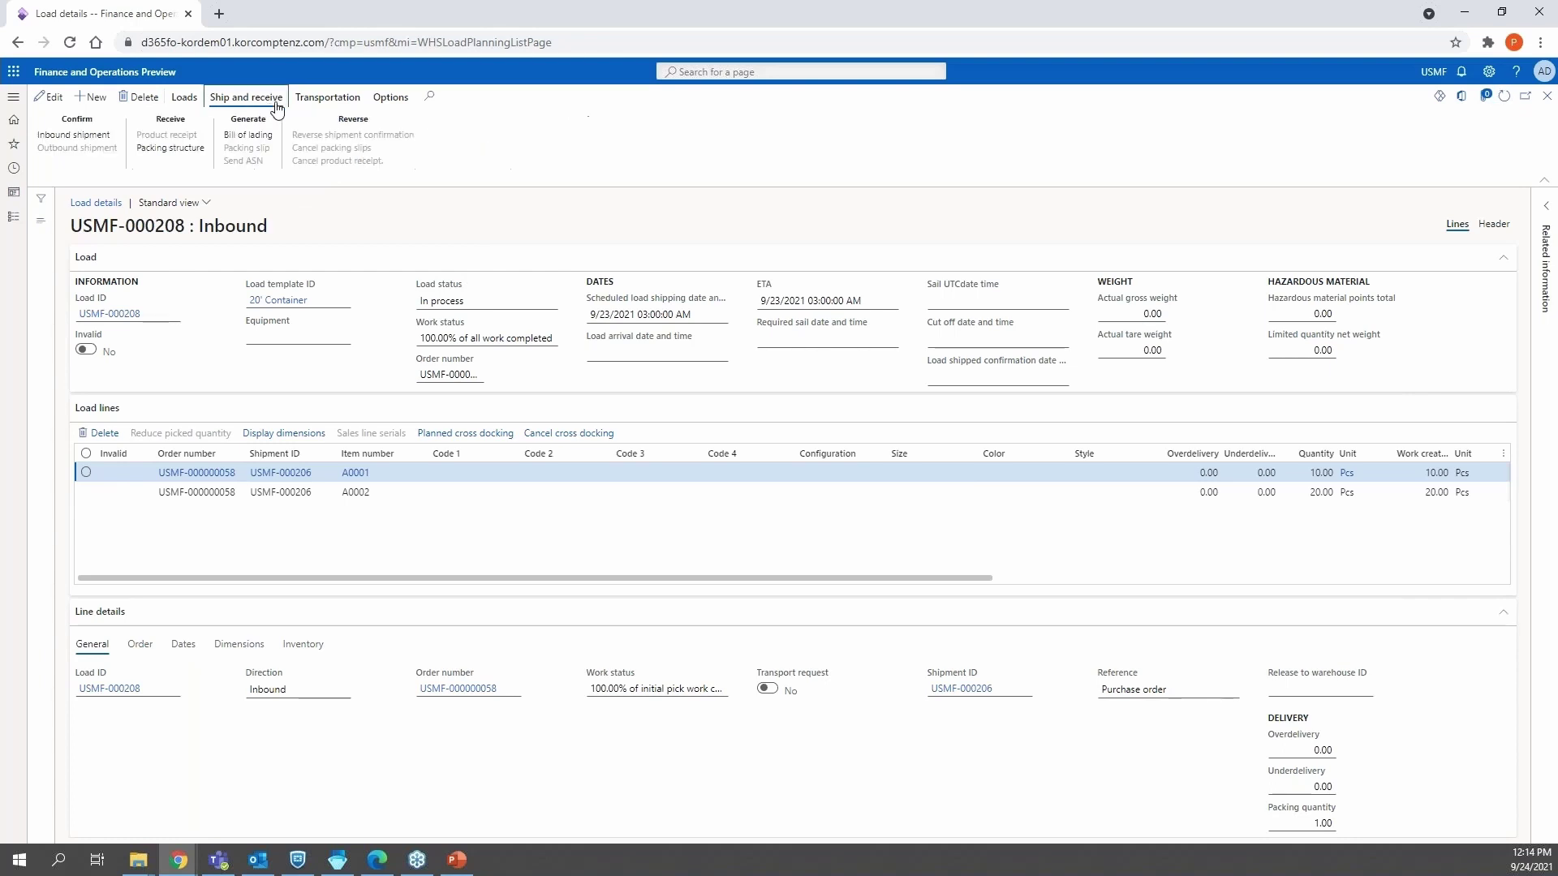
left_click(90, 136)
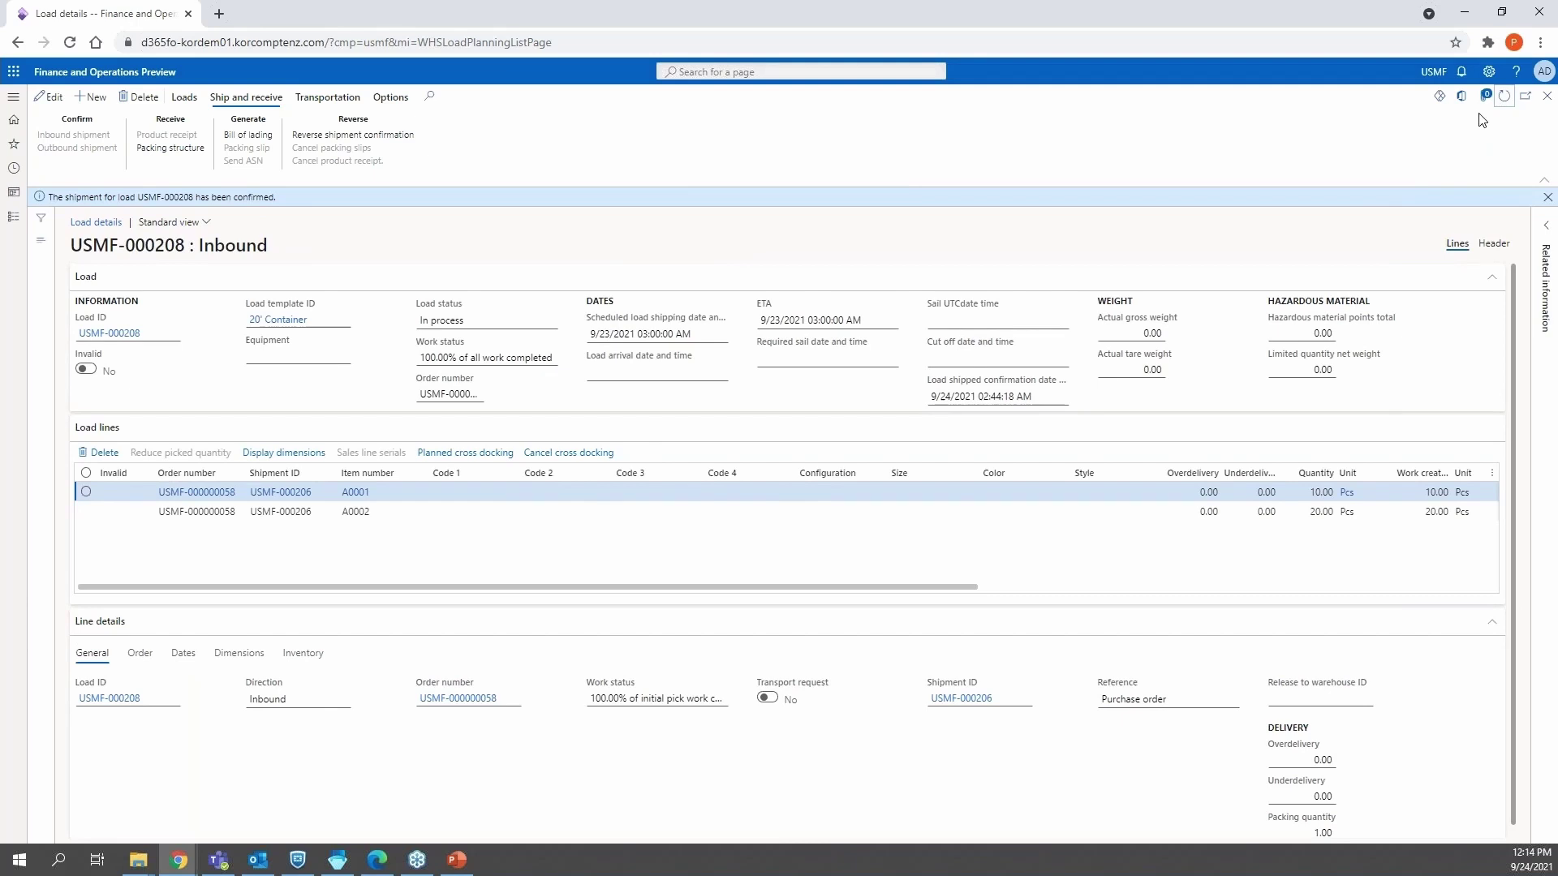
left_click(1507, 98)
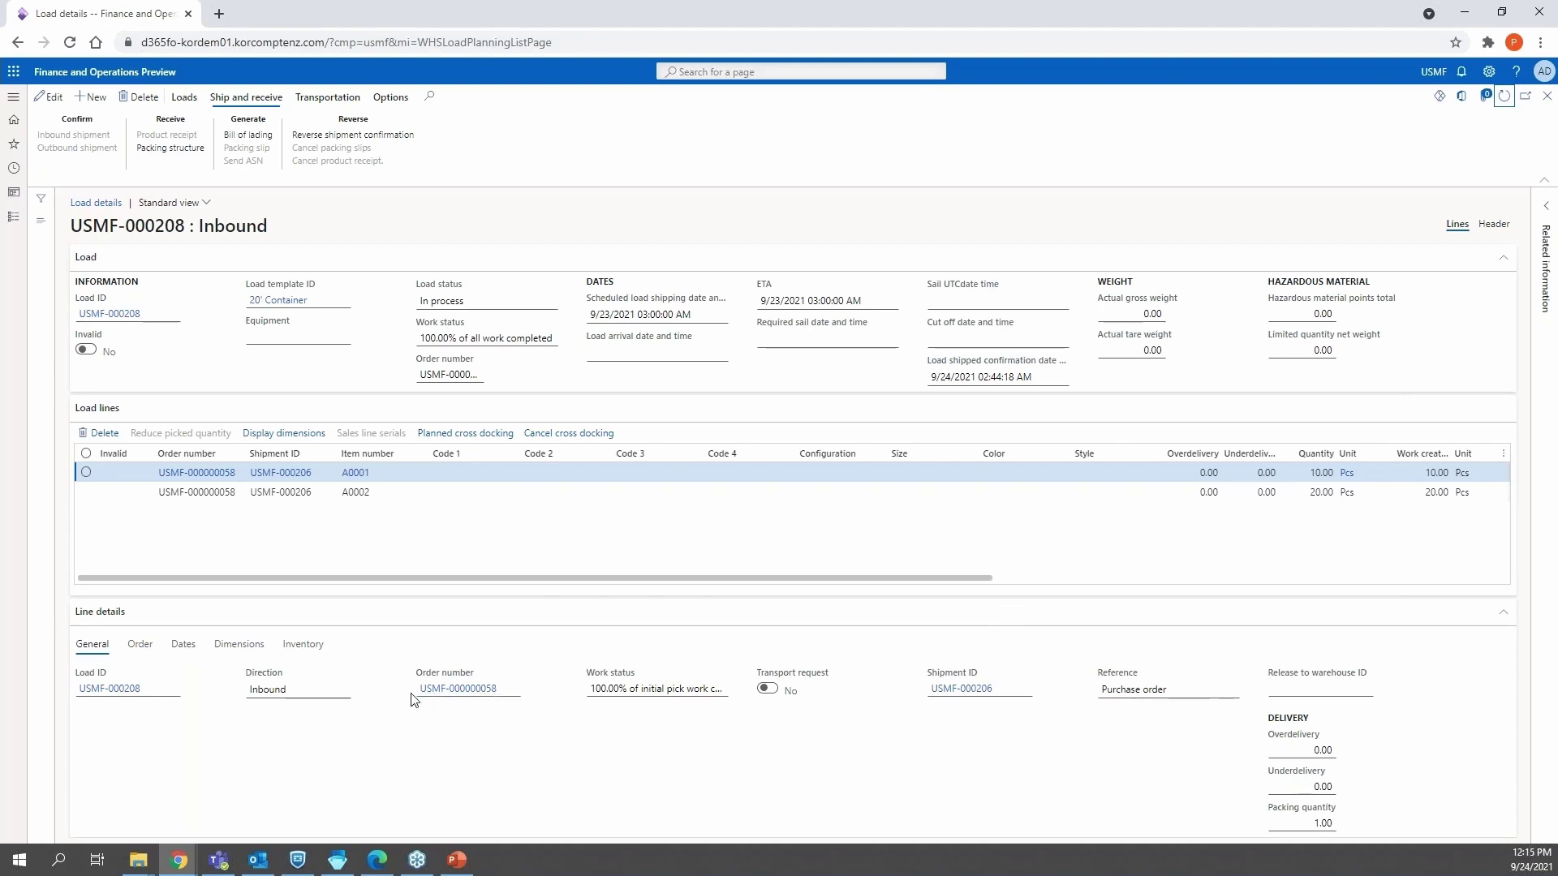
Step: Confirm the purchase order linked to the load and post the load's product receipt with the default posting settings
left_click(455, 699)
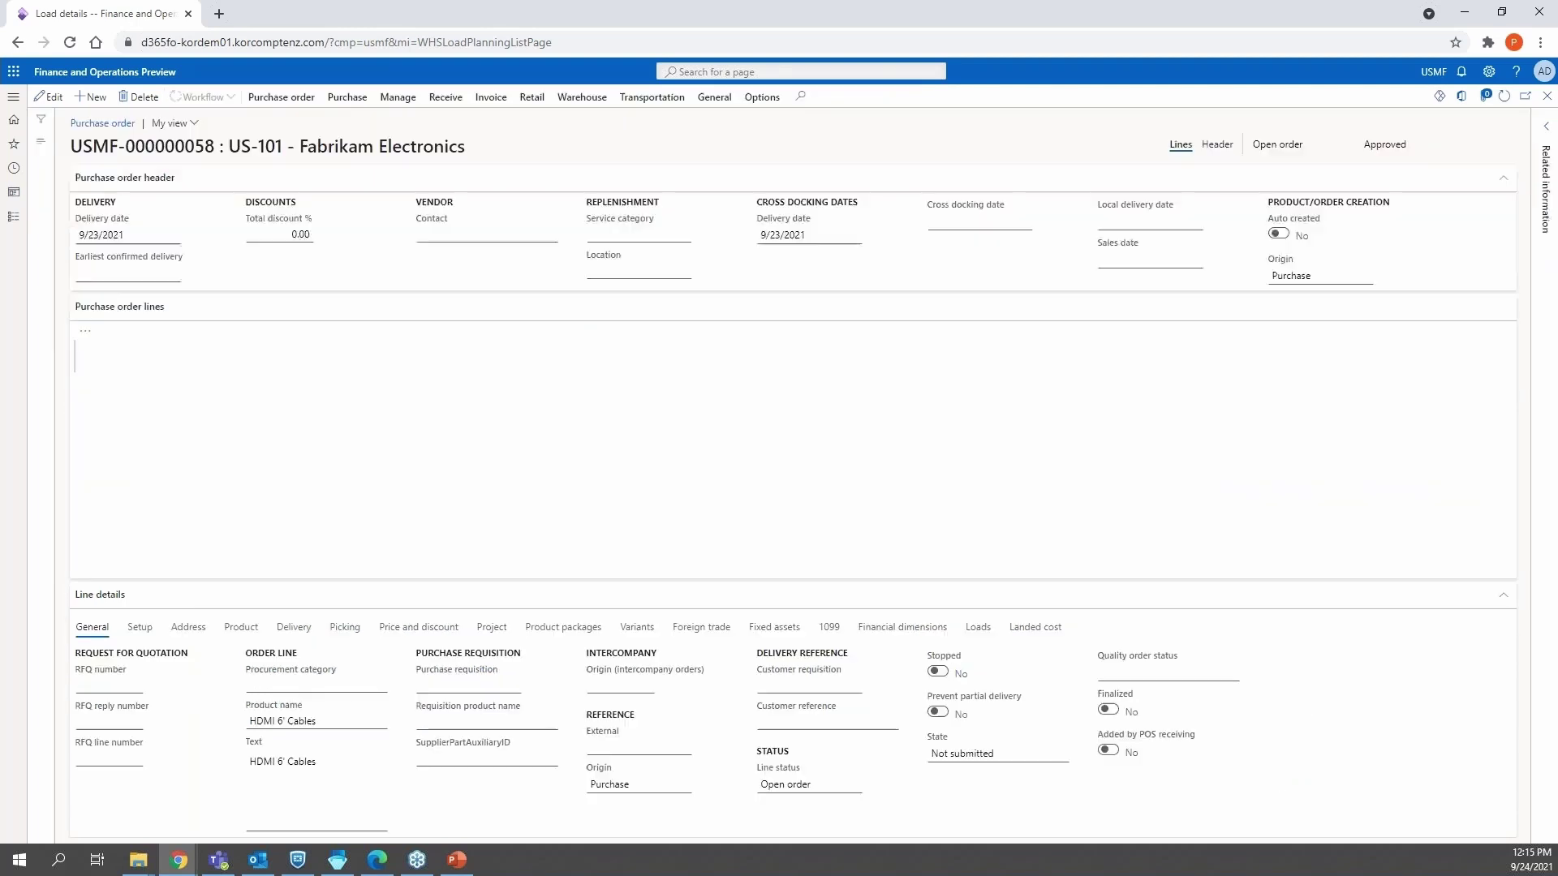
left_click(348, 98)
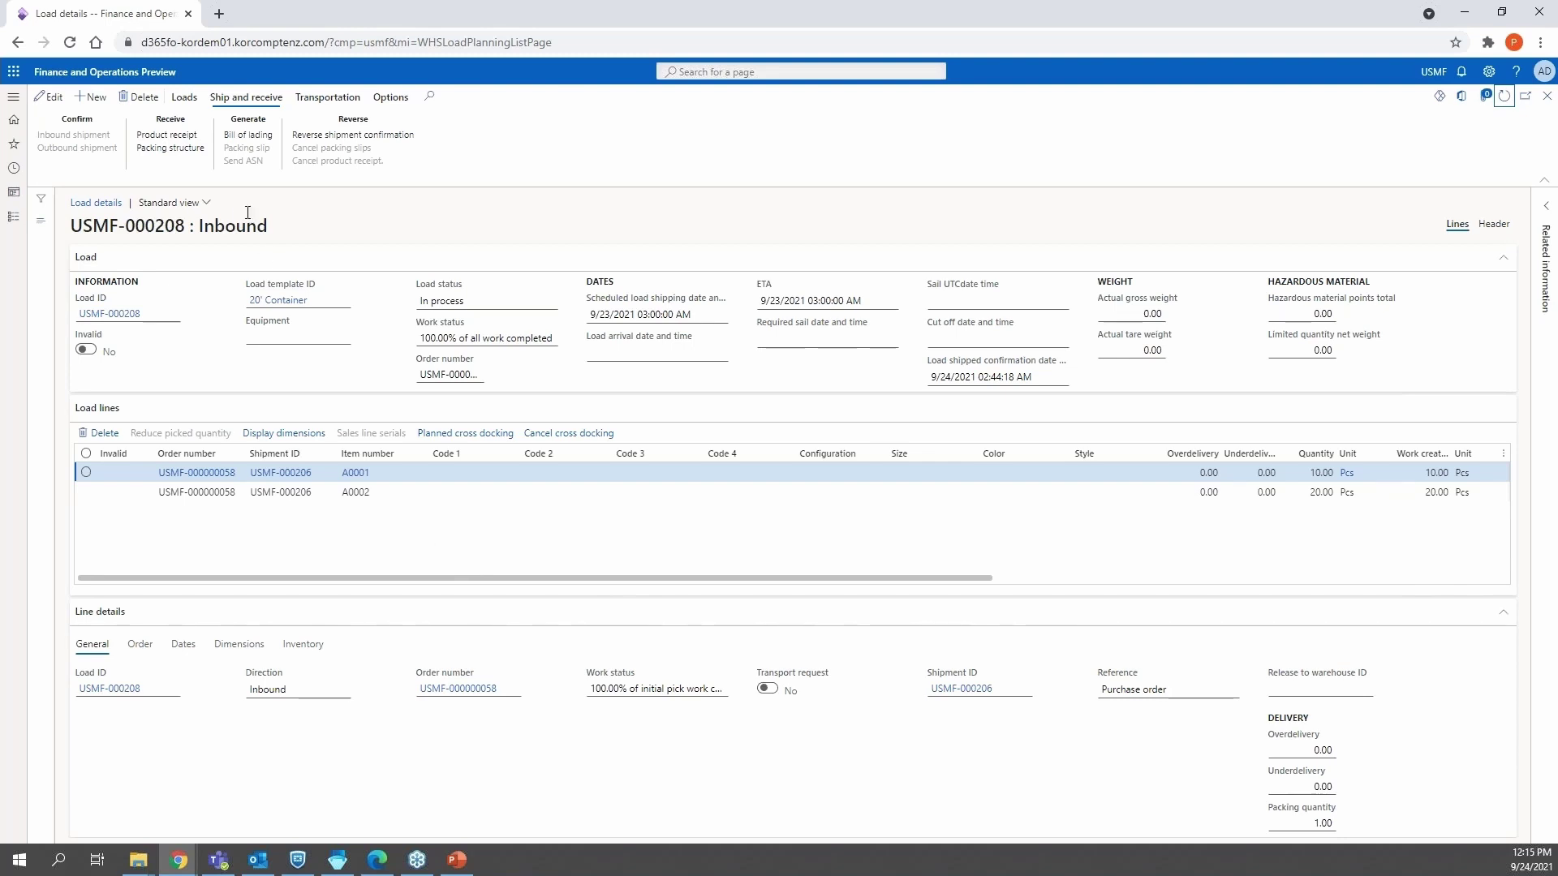
left_click(187, 140)
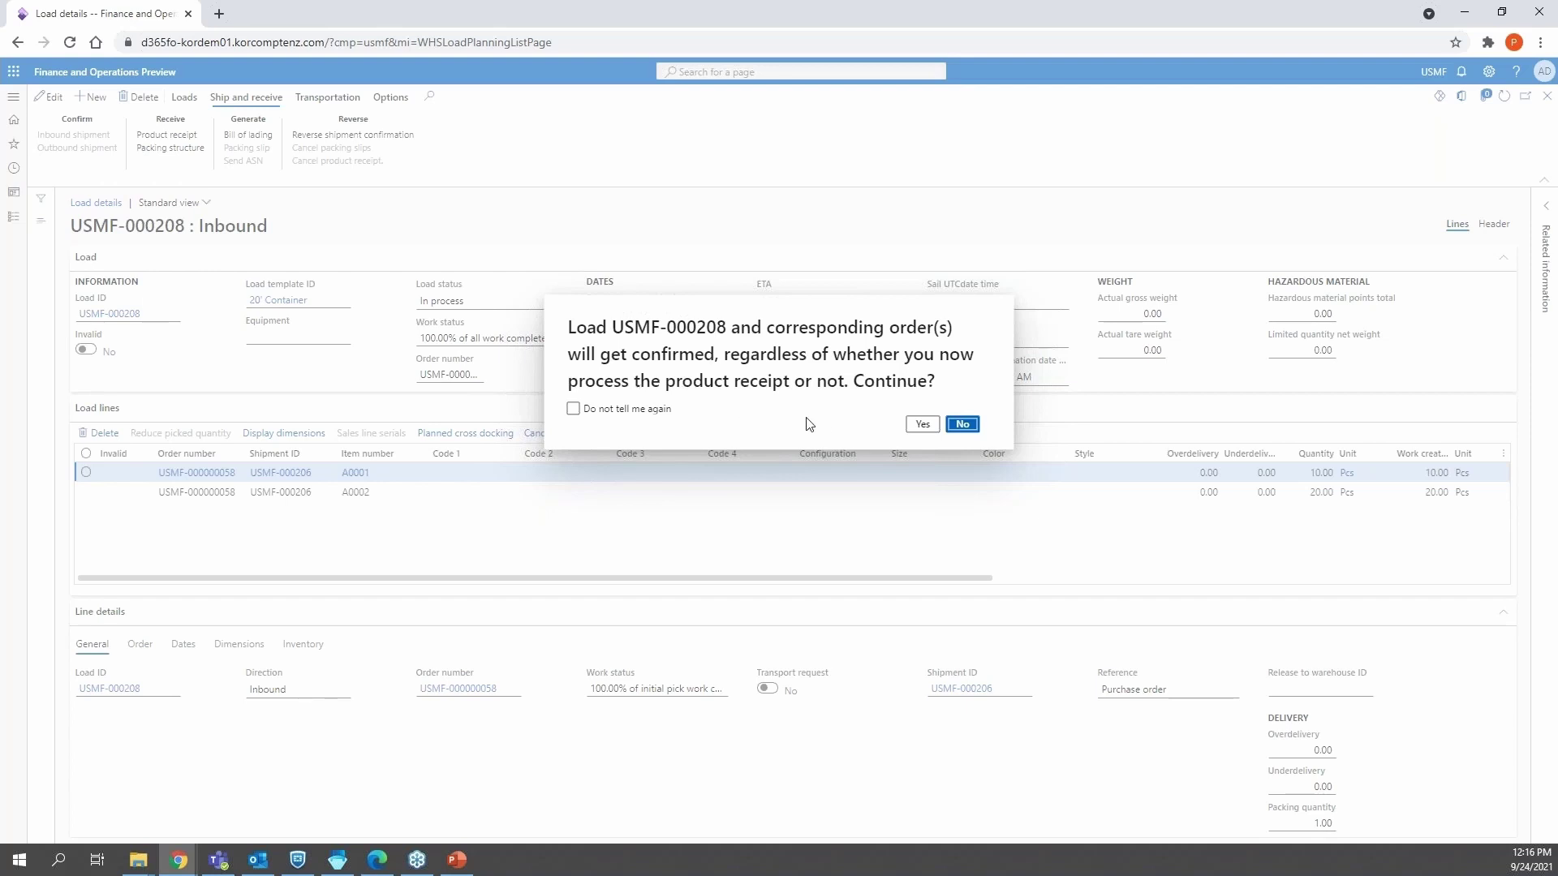
left_click(927, 427)
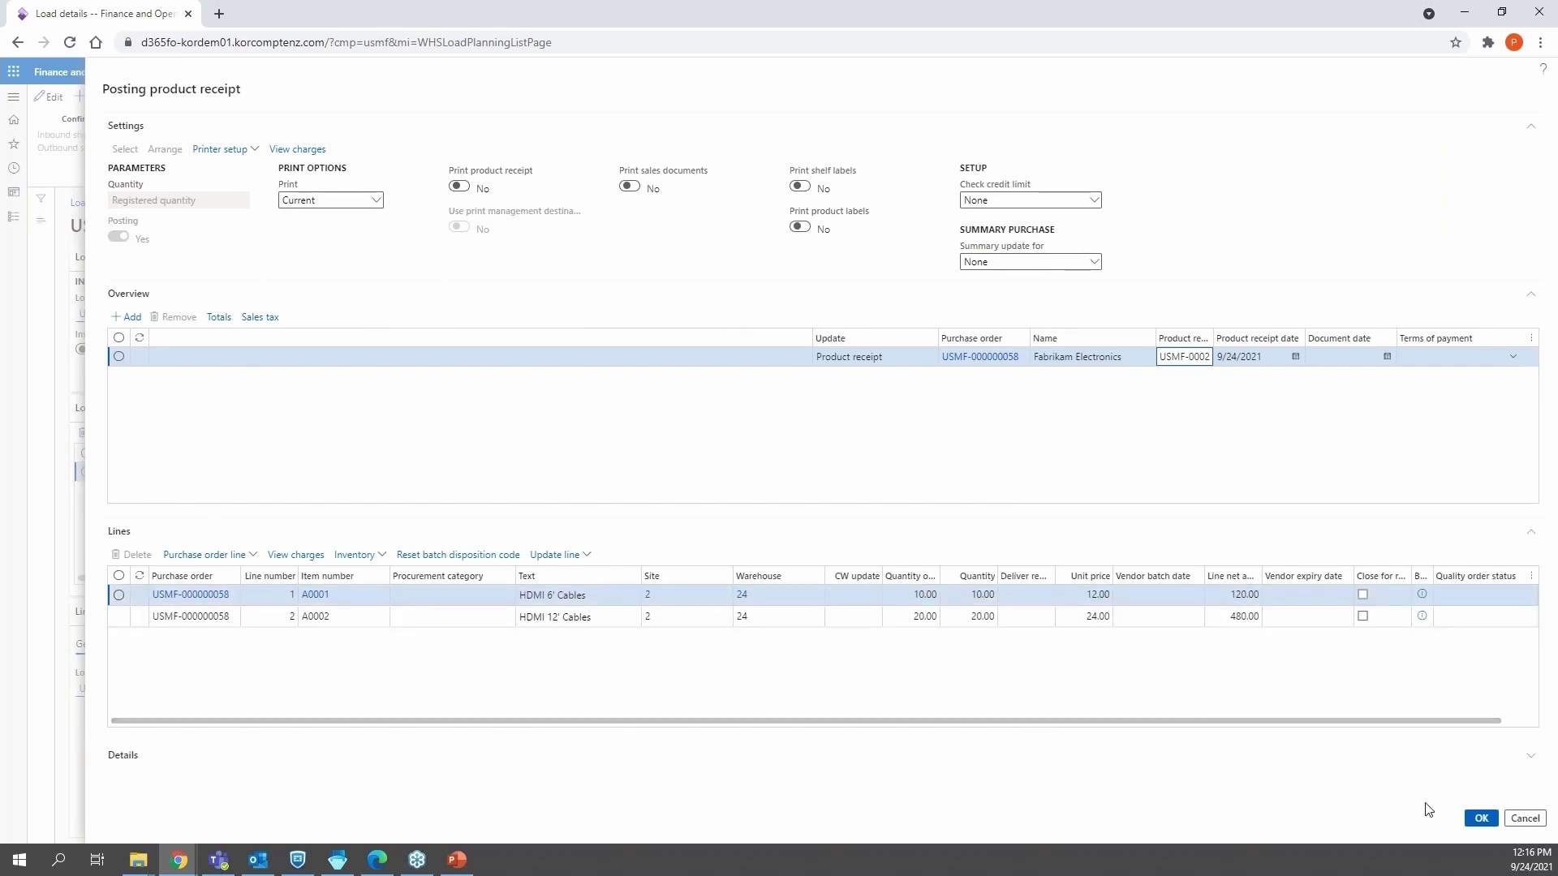
left_click(1480, 819)
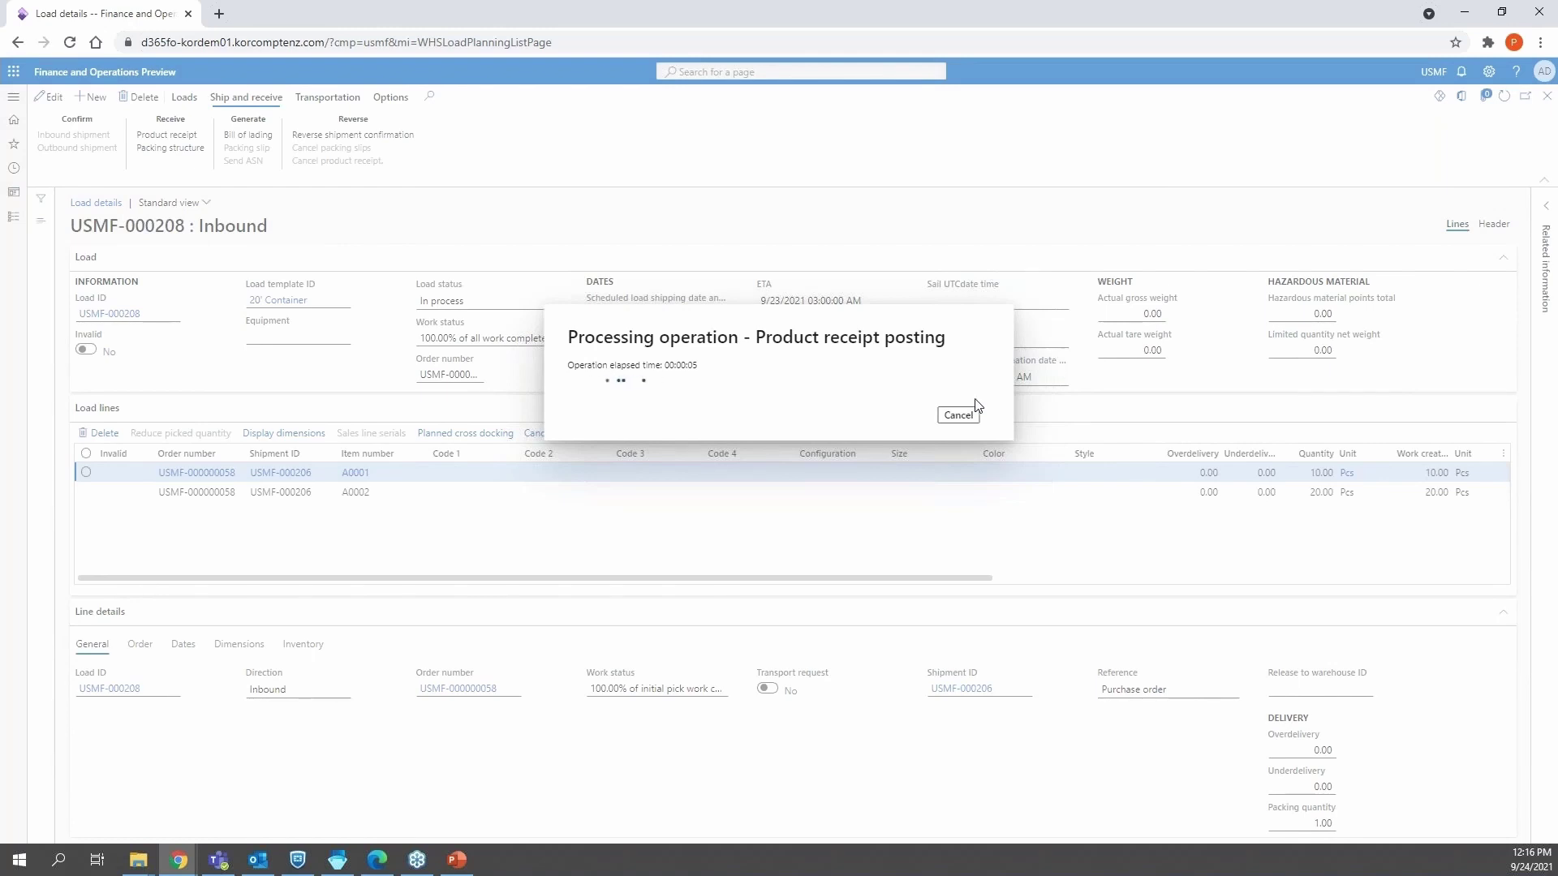
left_click(453, 865)
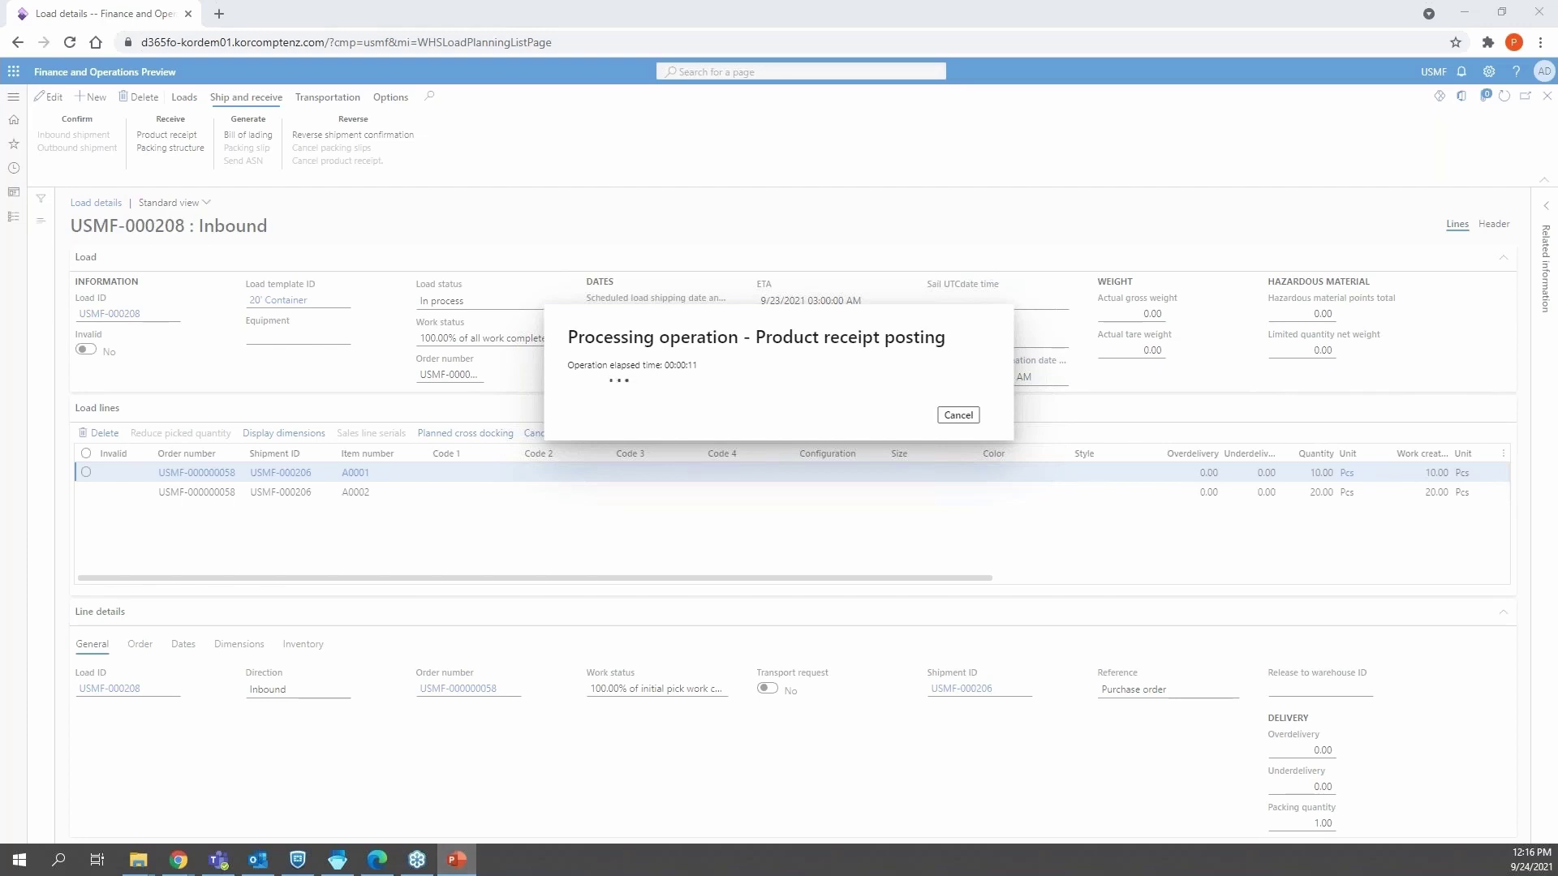
key("shift+F5")
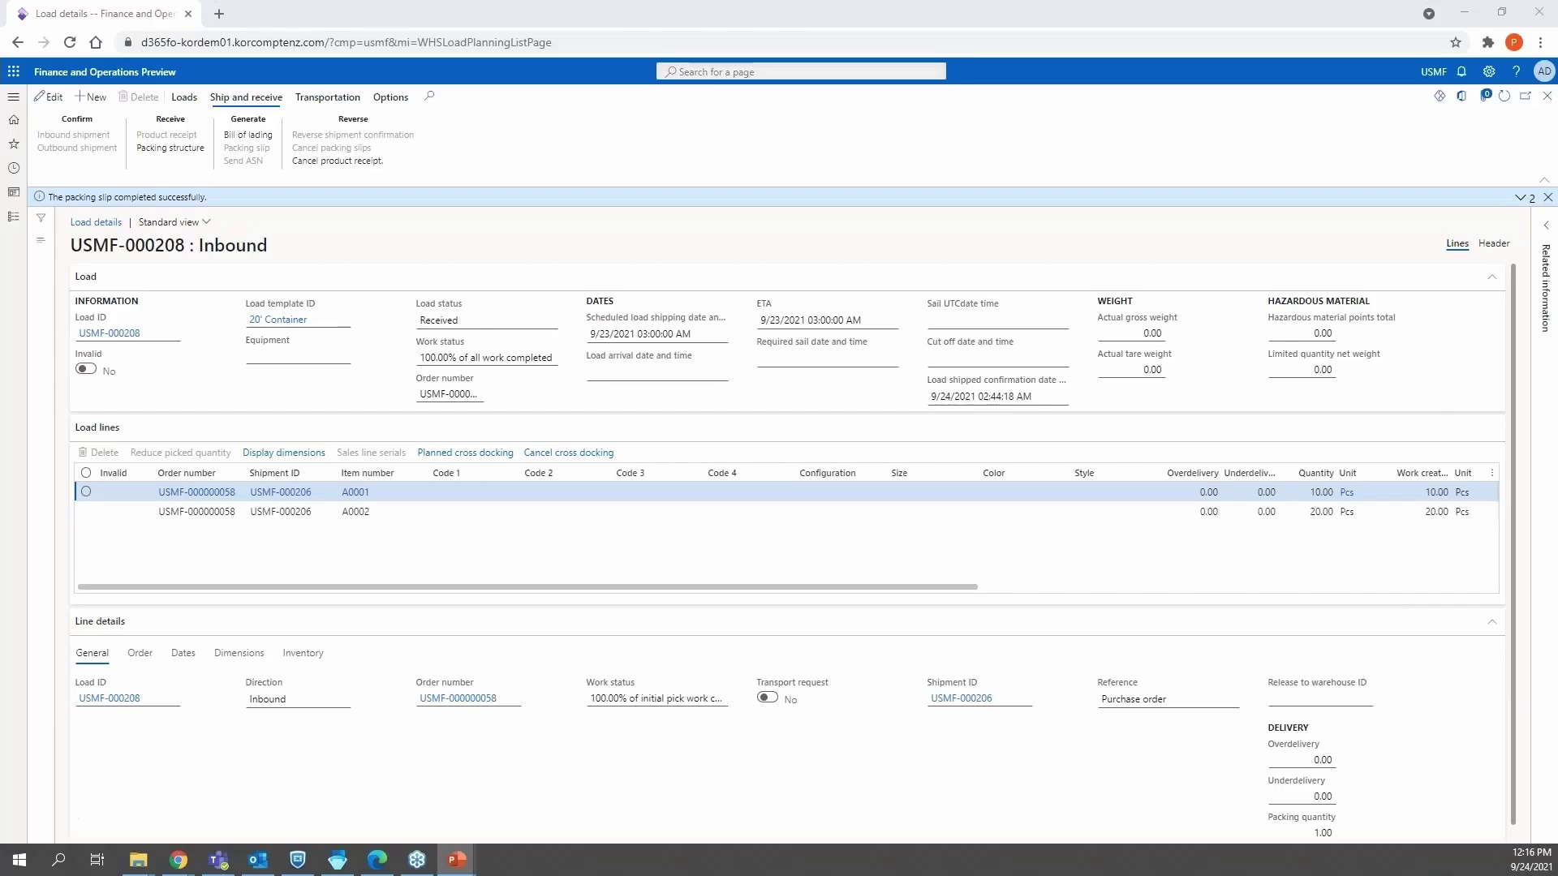
Step: Open the second-to-last order in Procurement and sourcing's list of all purchase orders, with 20 pcs of item A0002, and confirm it
left_click(13, 220)
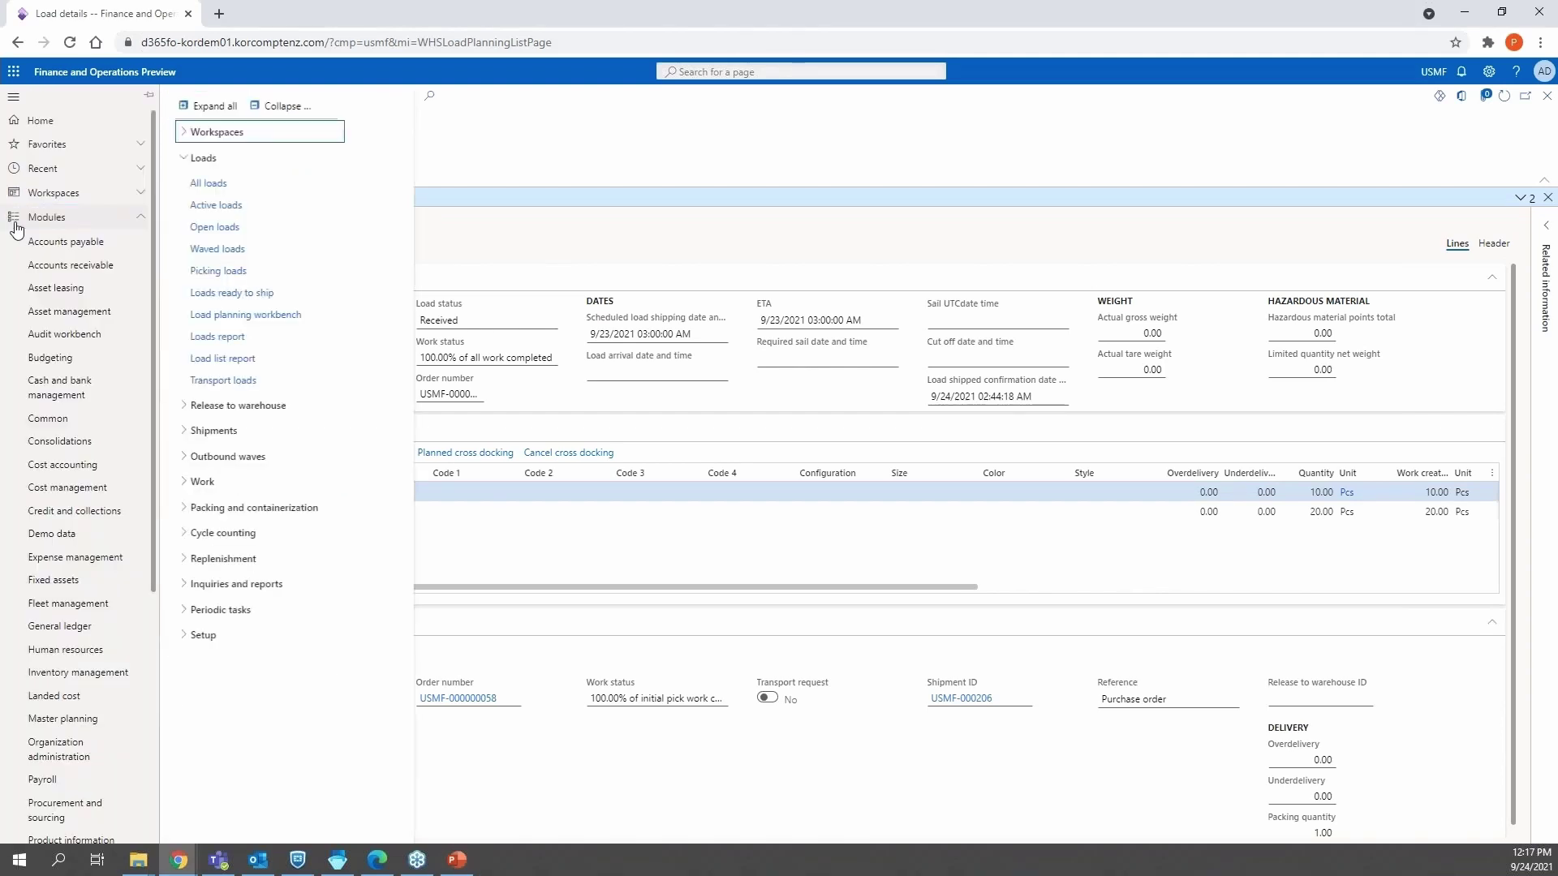
scroll(102, 746, "down", 5)
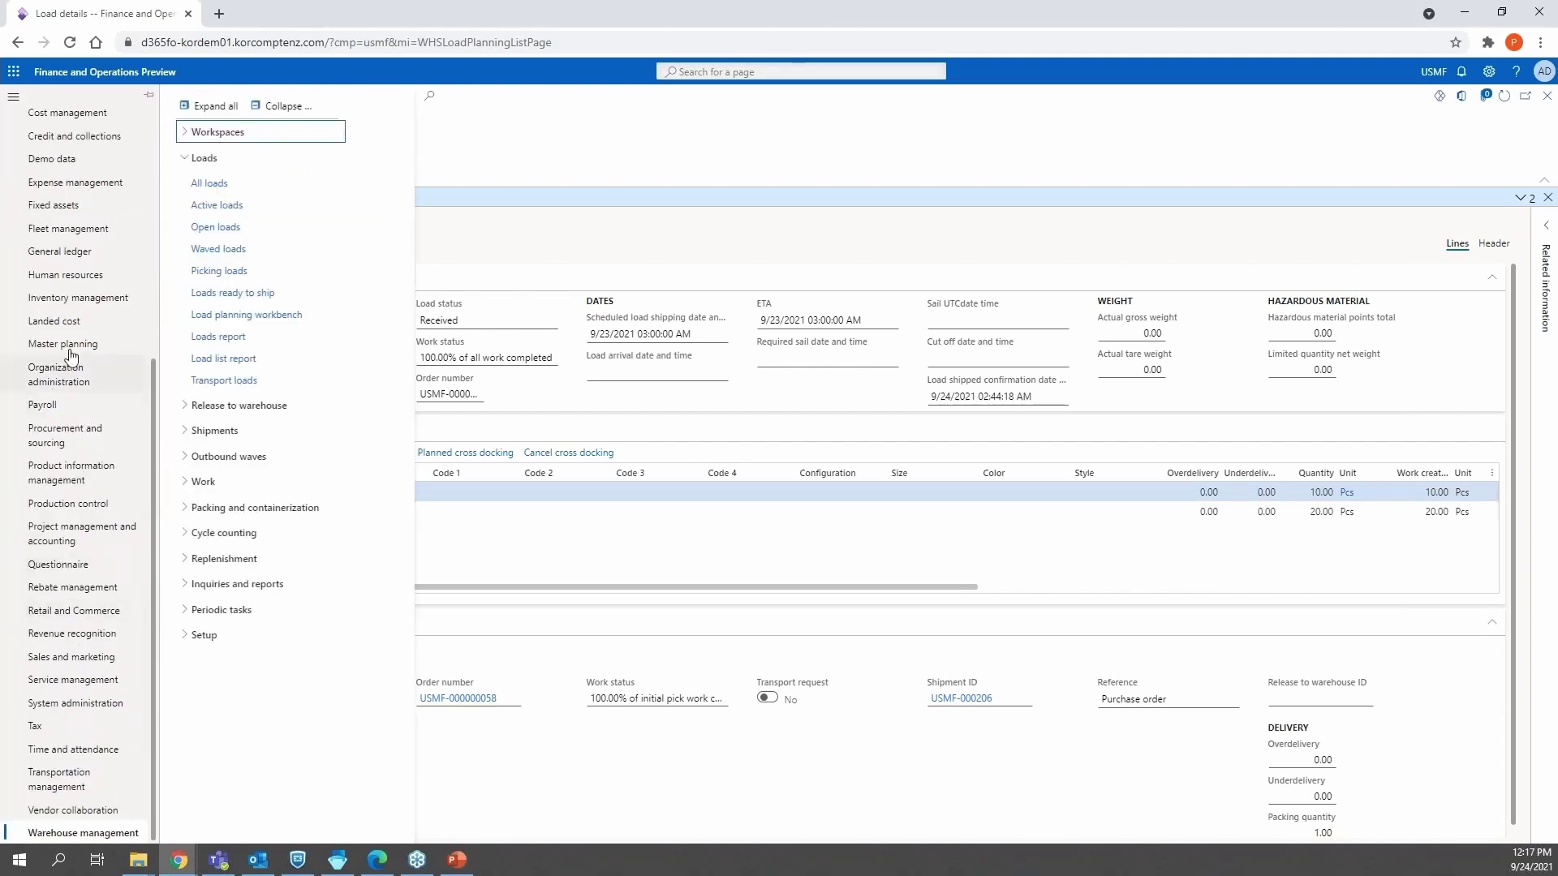
scroll(85, 353, "up", 3)
scroll(104, 314, "up", 1)
scroll(108, 358, "down", 1)
left_click(88, 684)
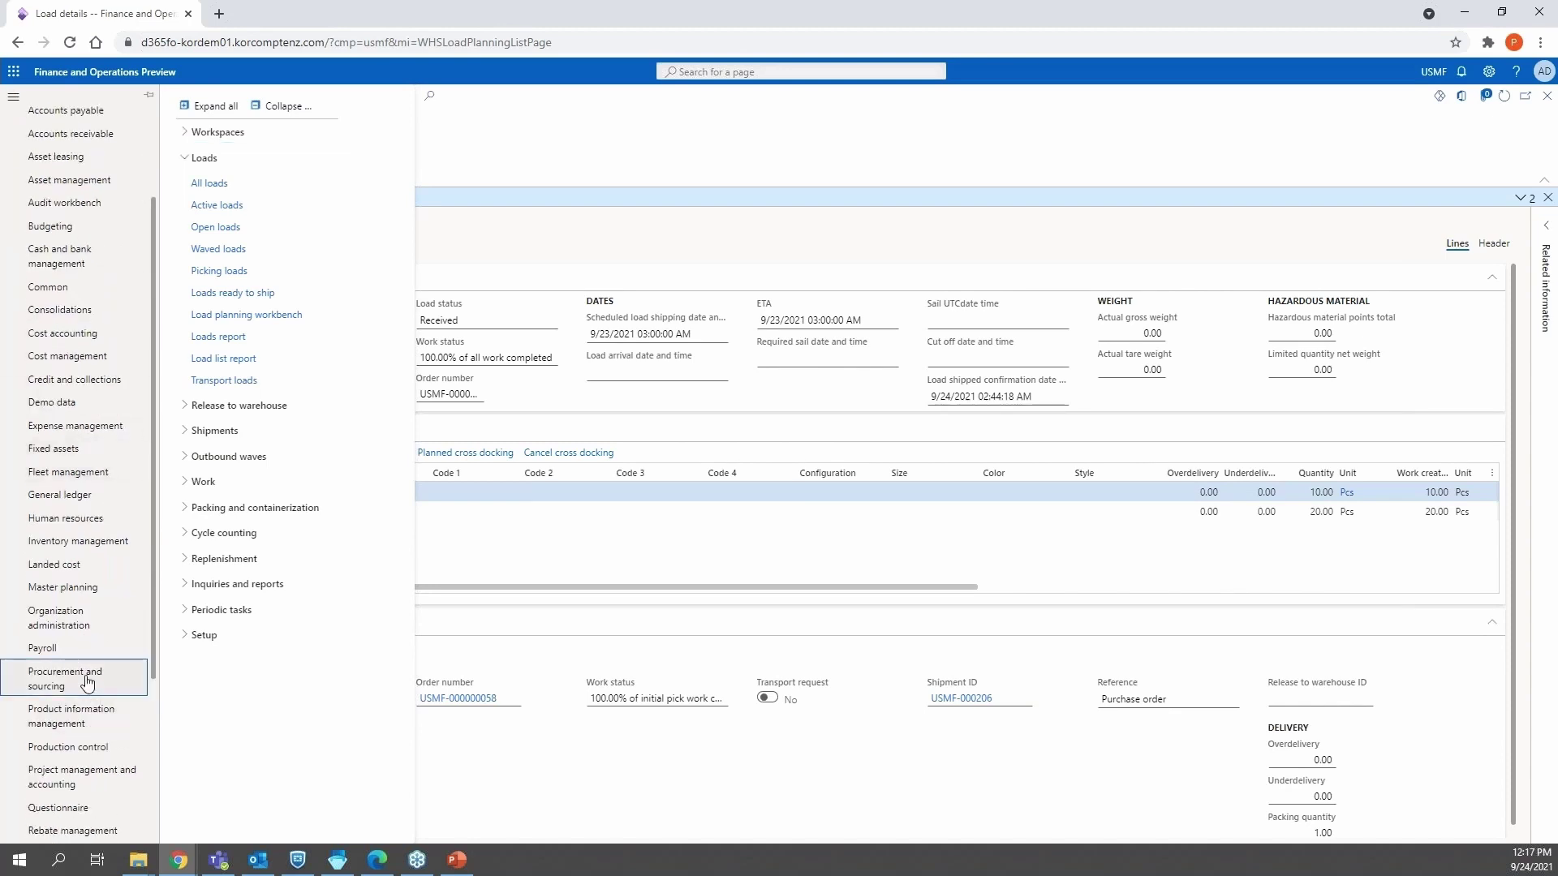
left_click(262, 184)
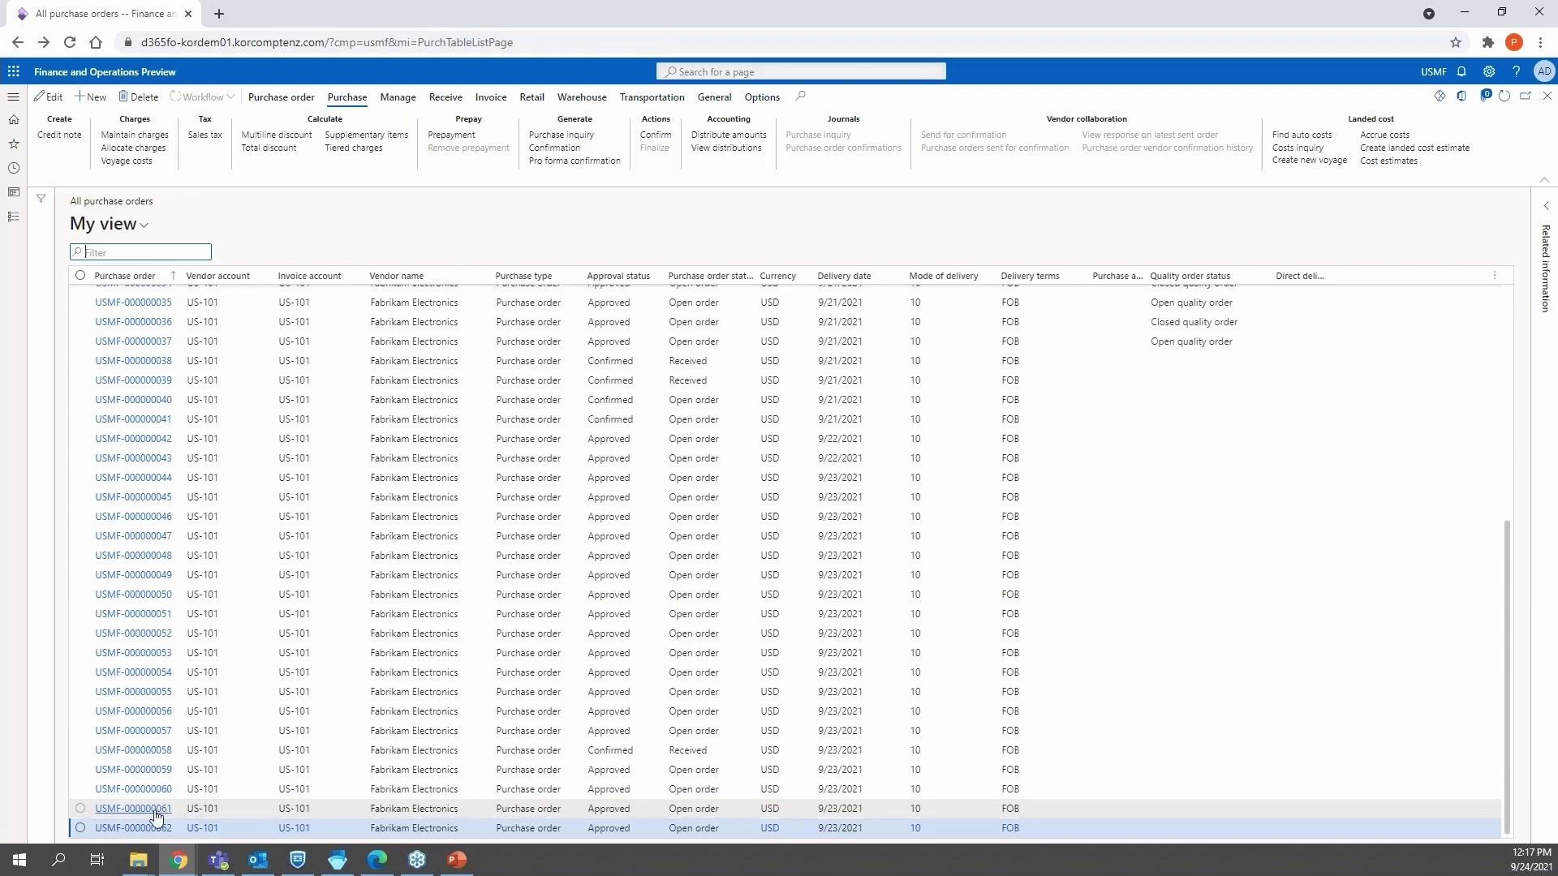
left_click(157, 813)
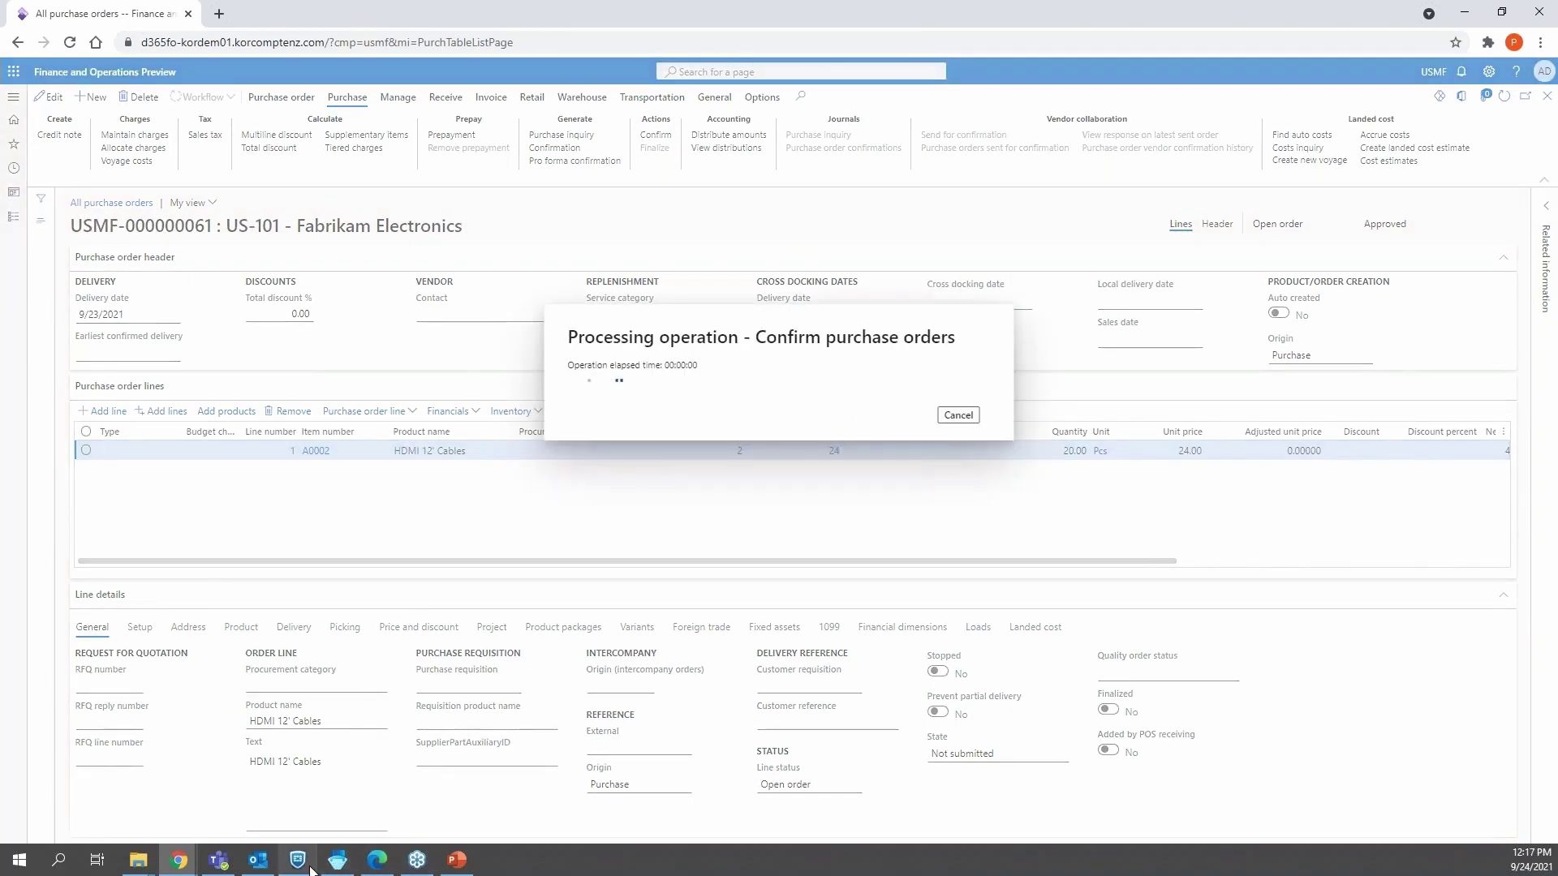
Step: Switch to the Warehouse Management app, return to the Inbound menu and start Purchase Receive
left_click(338, 860)
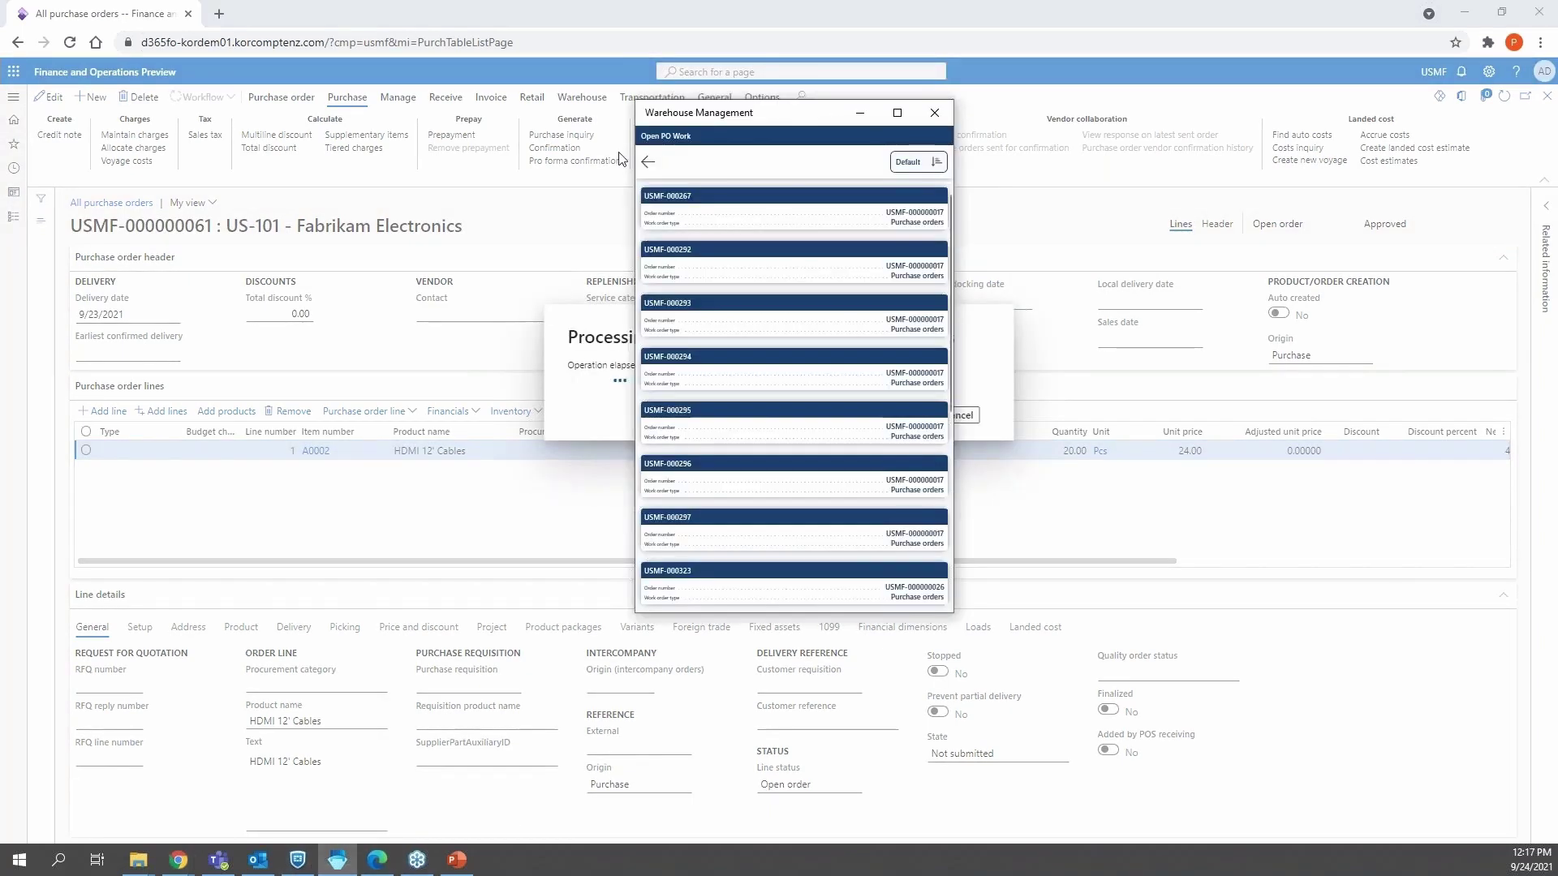
left_click(337, 860)
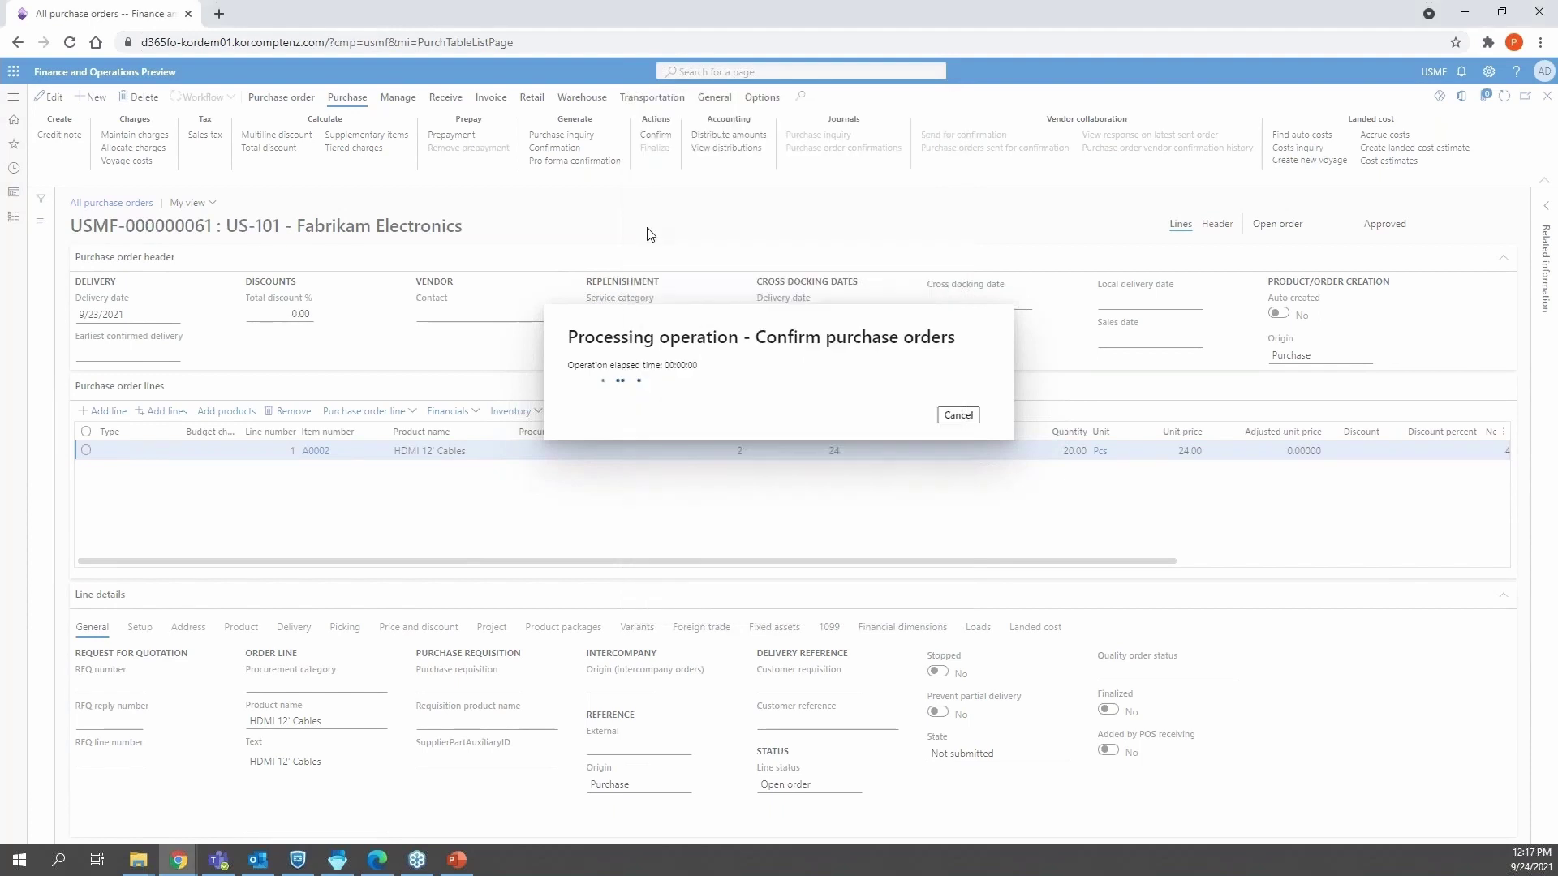
key("alt+Tab")
left_click(684, 276)
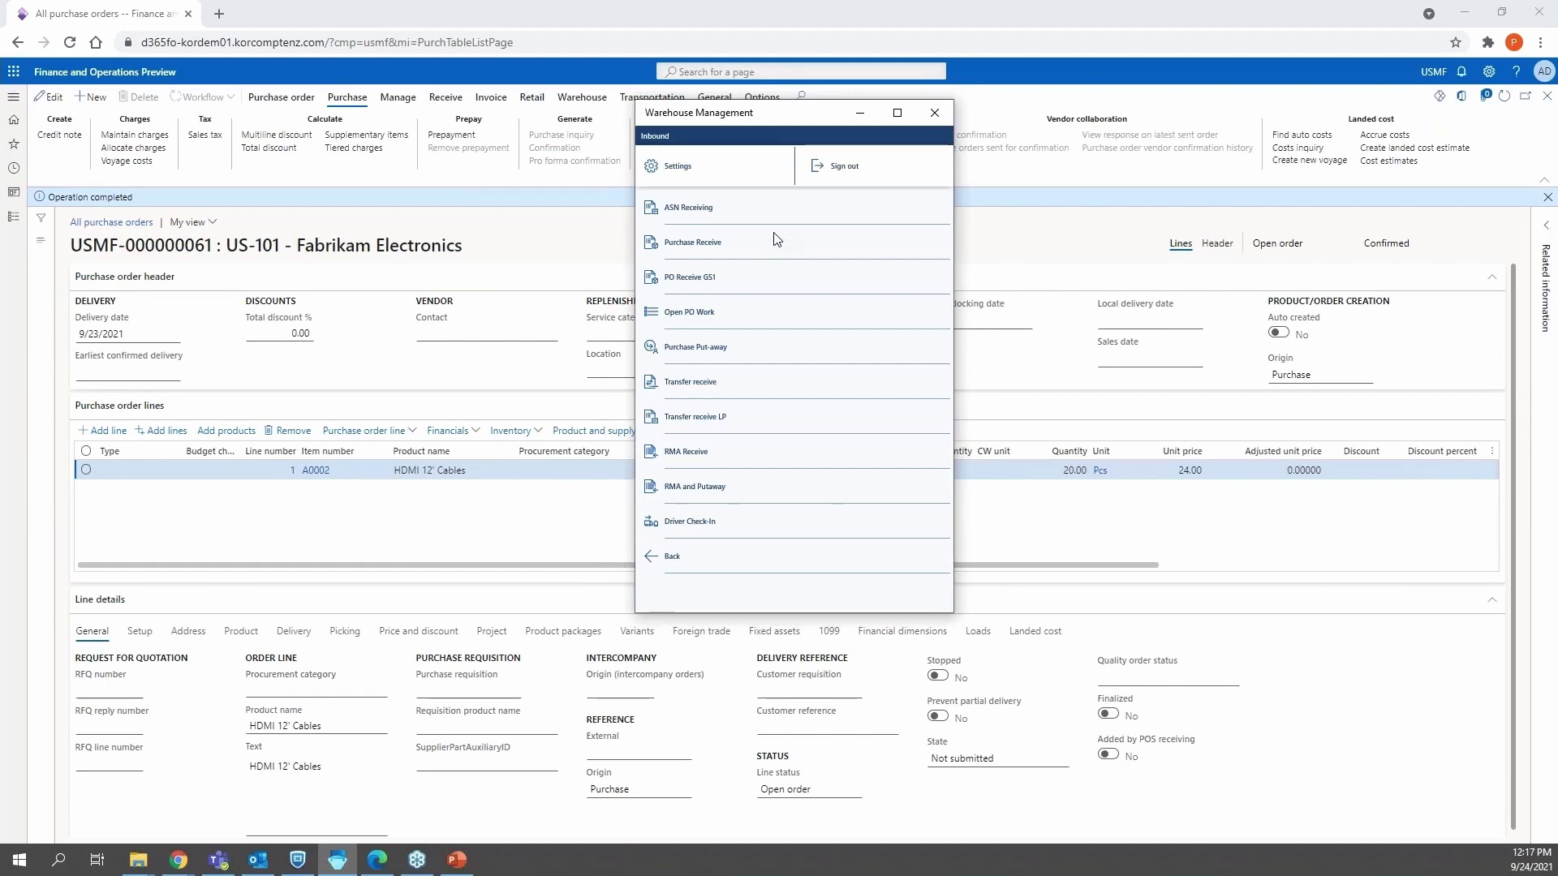
left_click(706, 253)
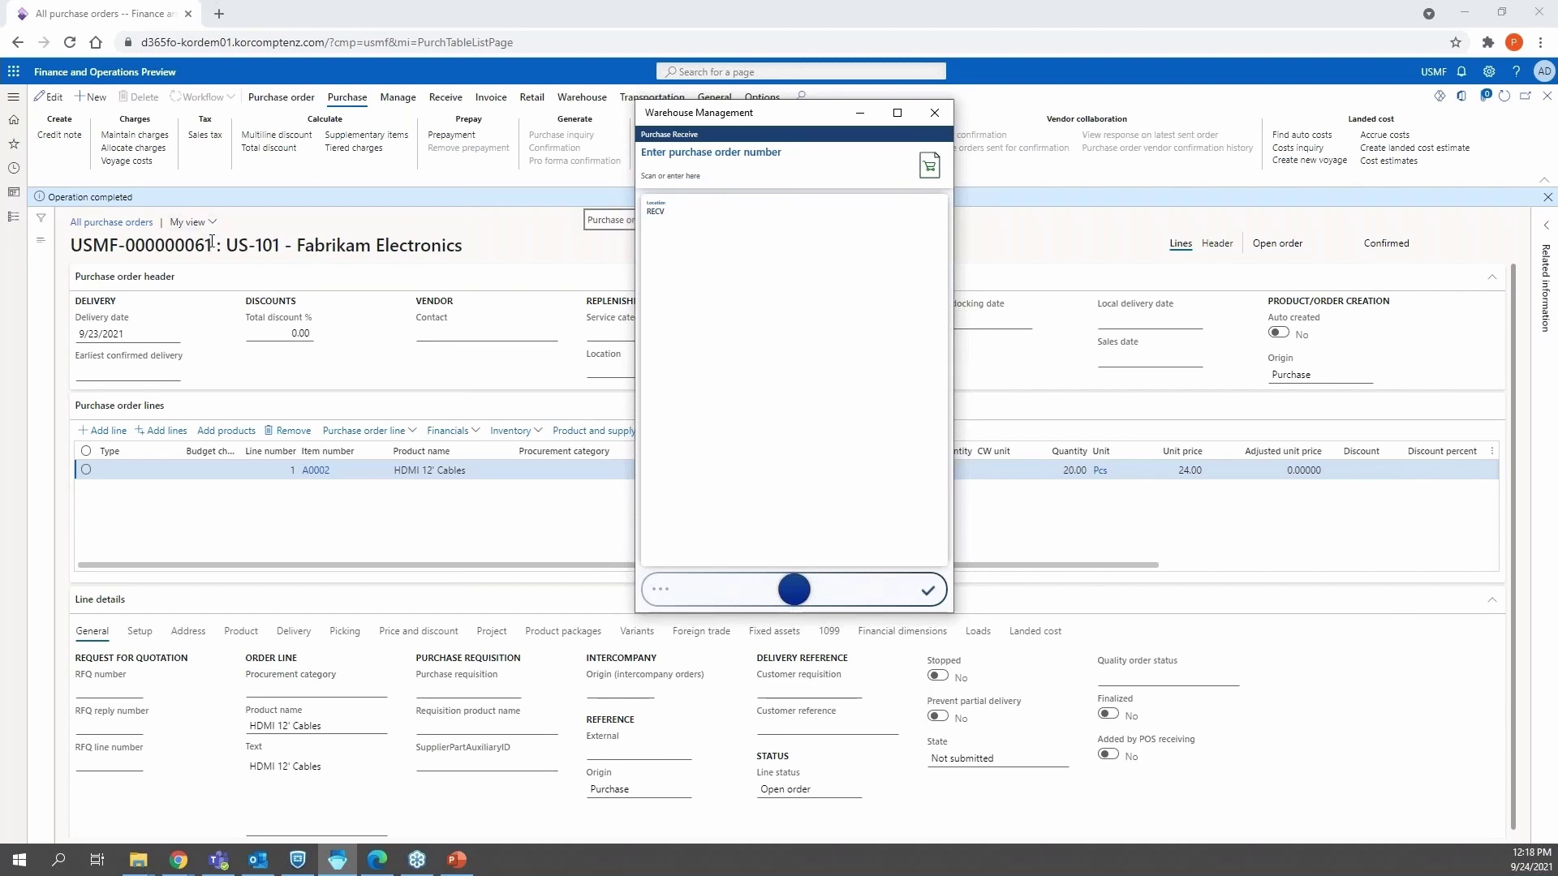
Step: Copy the confirmed purchase order's number from Finance and Operations and submit it in Purchase Receive
left_click_drag(212, 243, 86, 245)
key("ctrl+c")
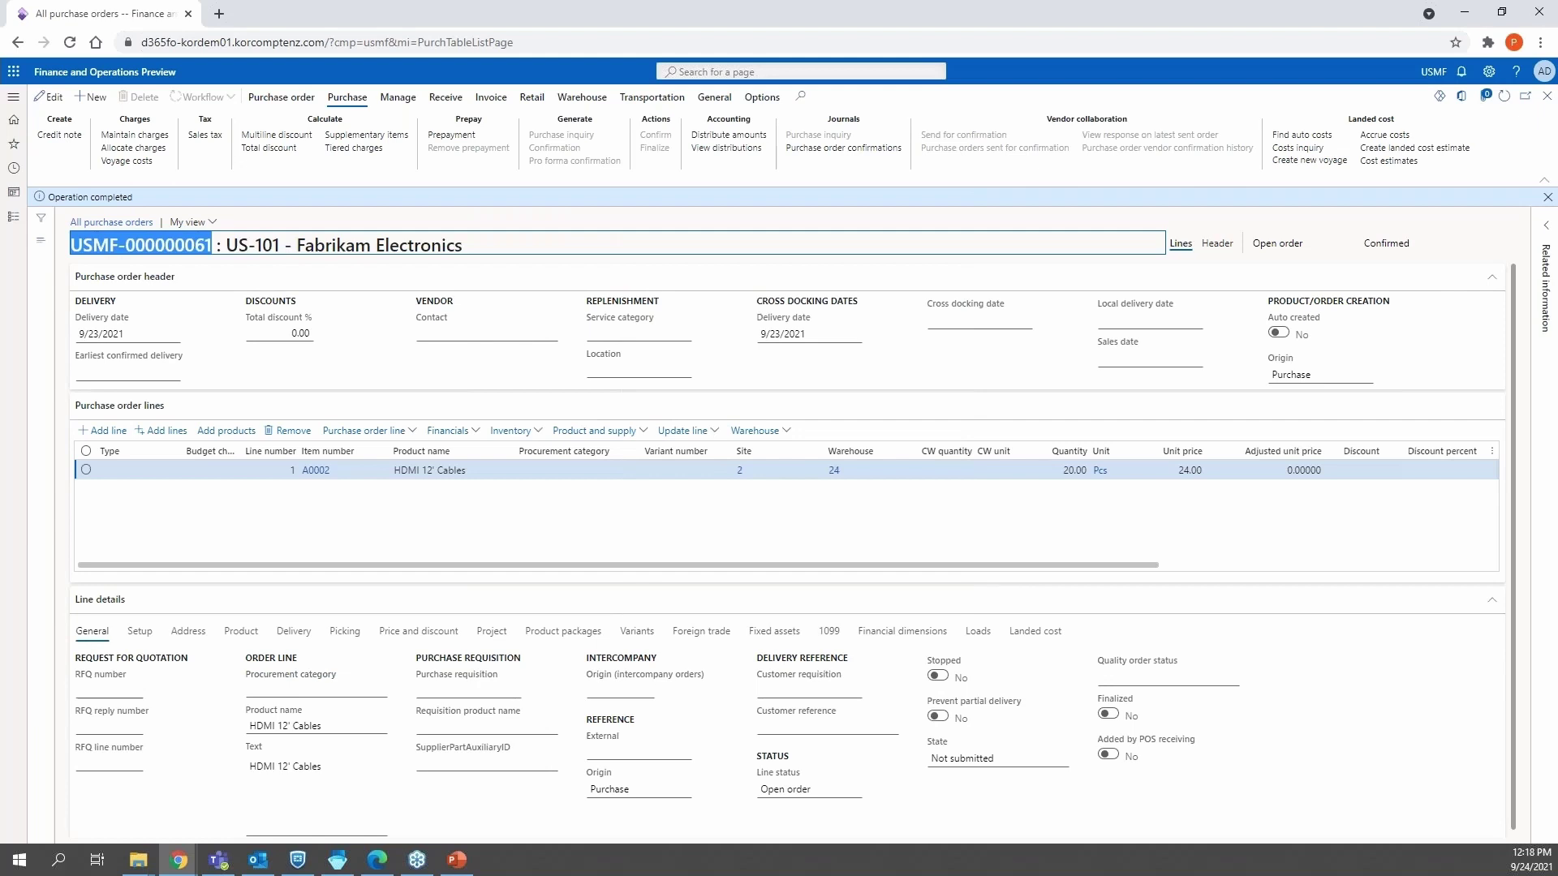
key("alt+Tab")
key("ctrl+v")
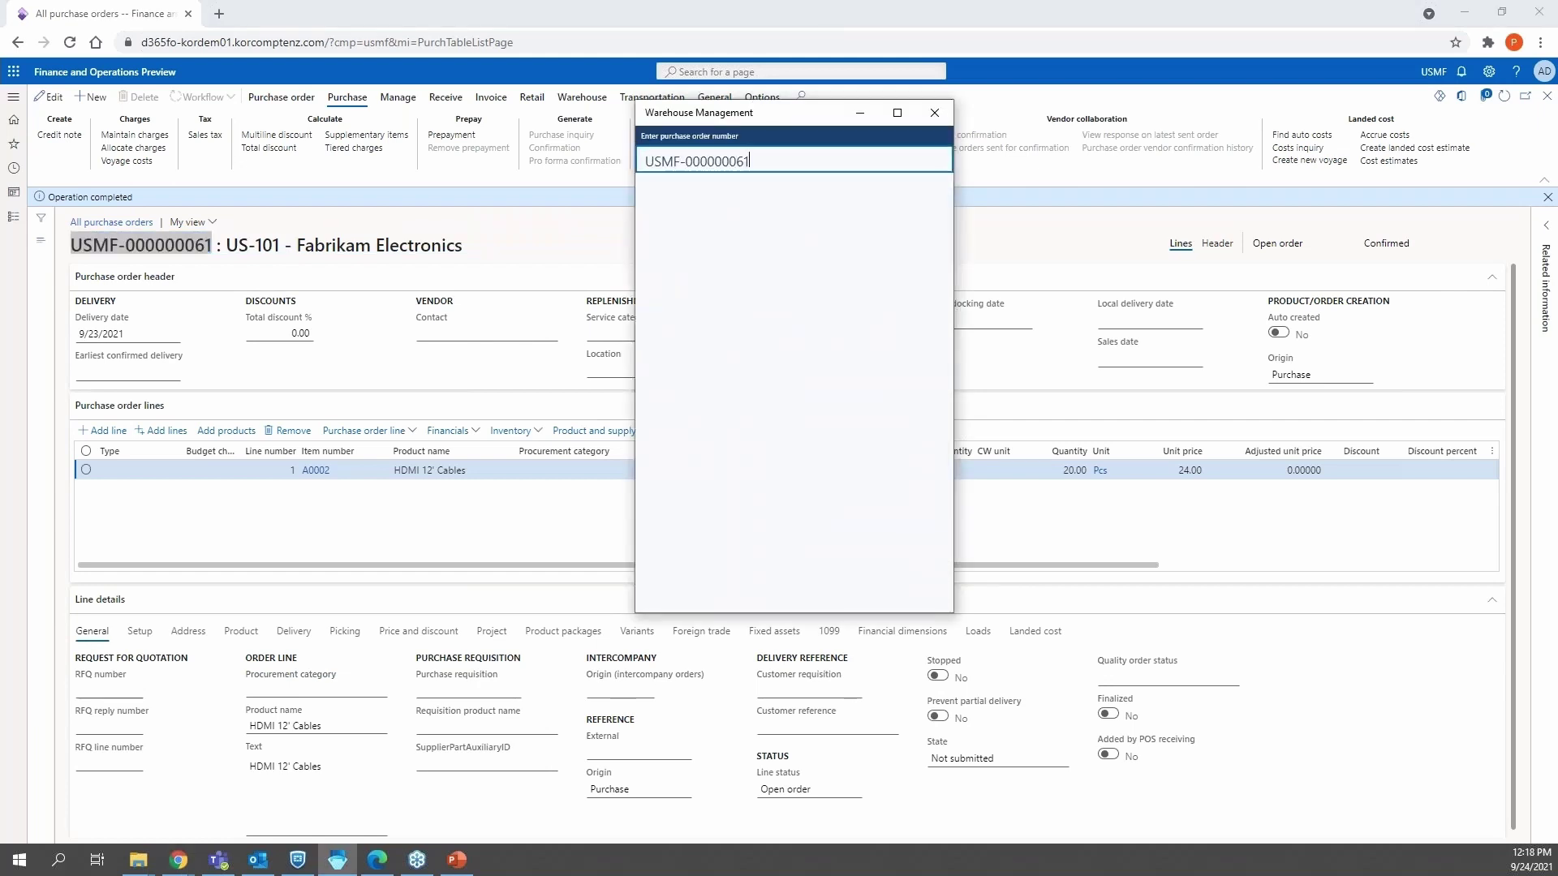
key("Return")
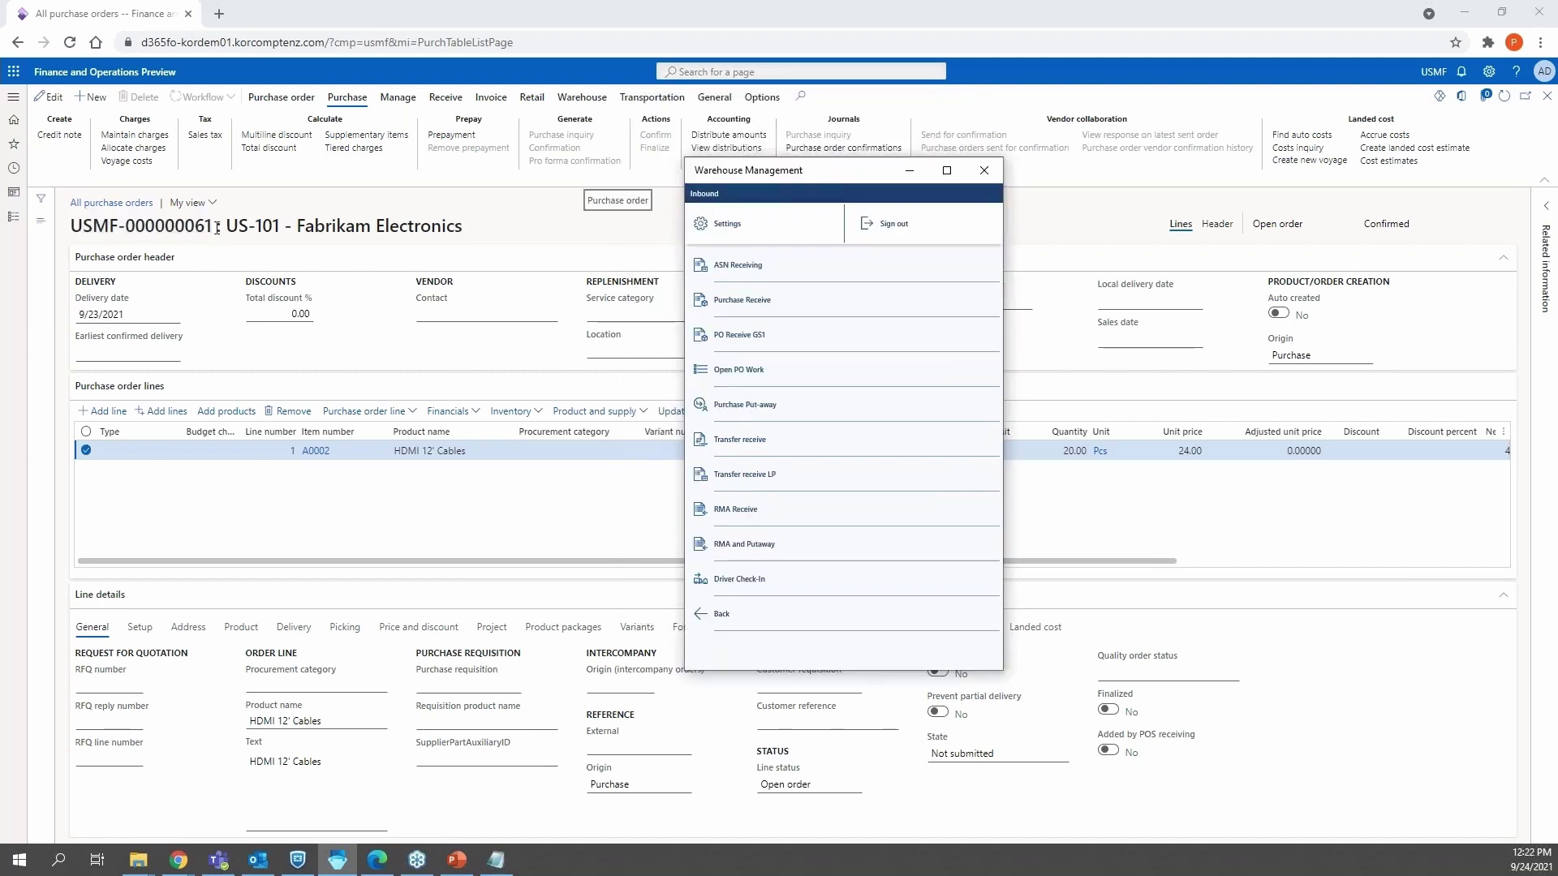
Step: Start PO Receive GS1 and submit the purchase order number copied from the open order in Finance and Operations
left_click(754, 348)
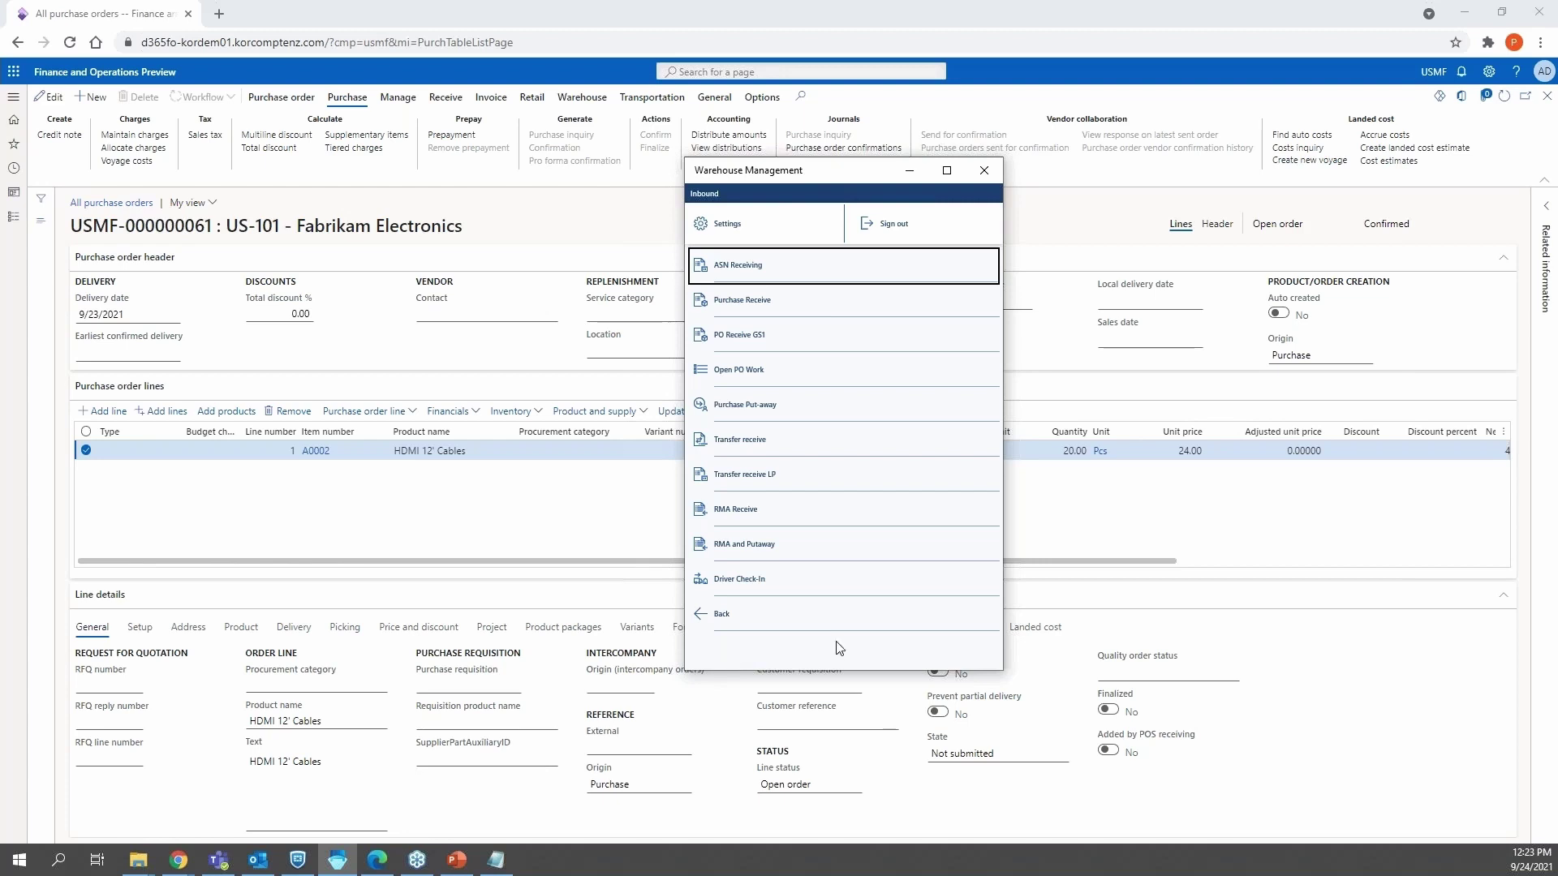
left_click(751, 337)
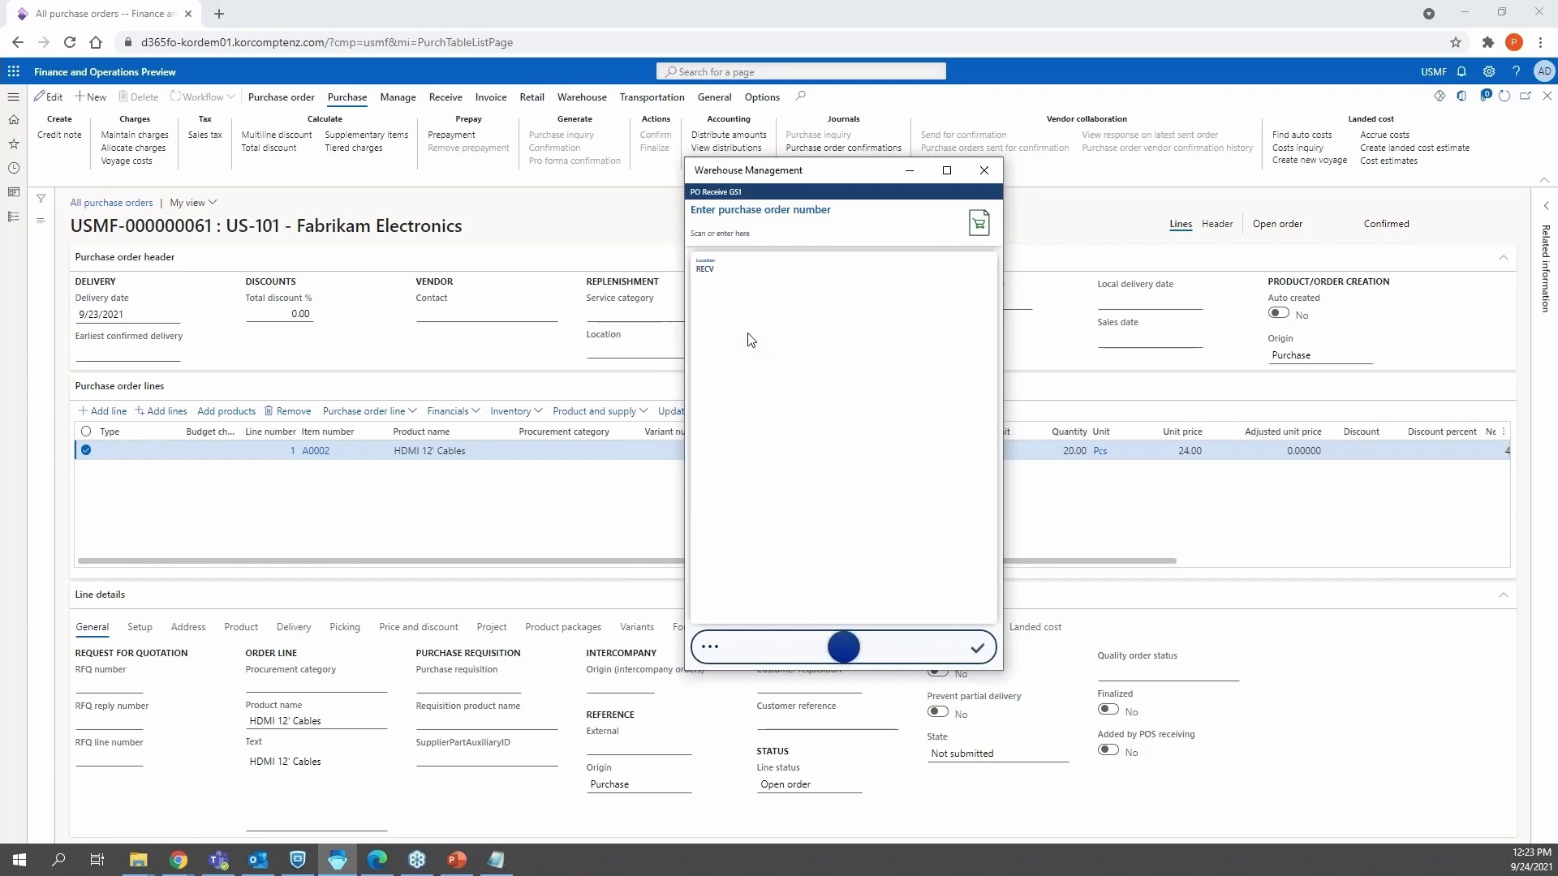
left_click(871, 230)
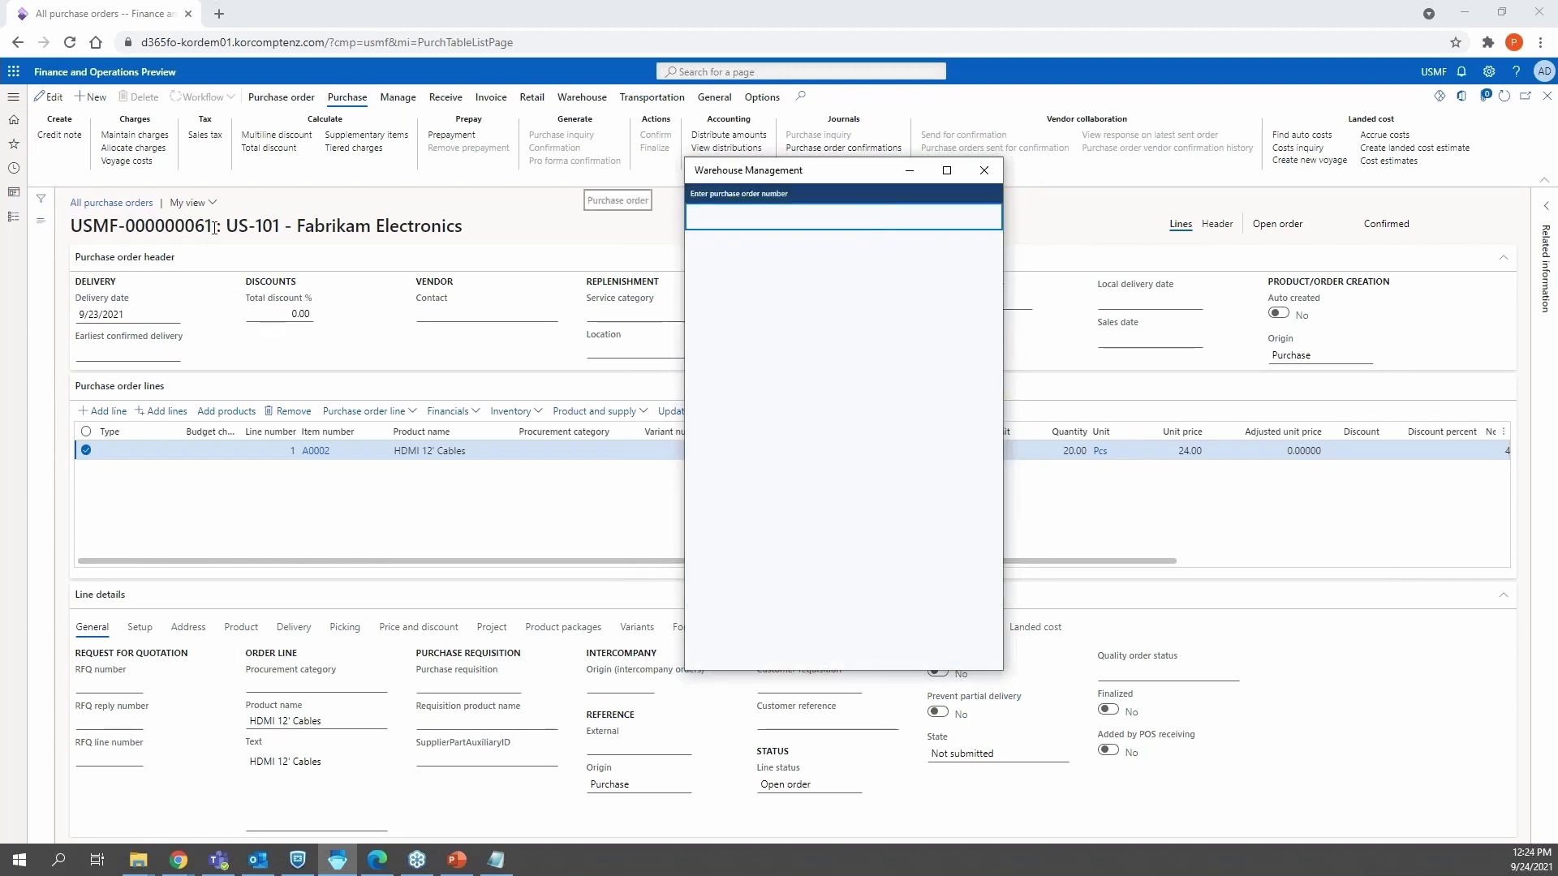
left_click_drag(214, 228, 75, 230)
key("ctrl+c")
key("alt+Tab")
key("ctrl+v")
key("Return")
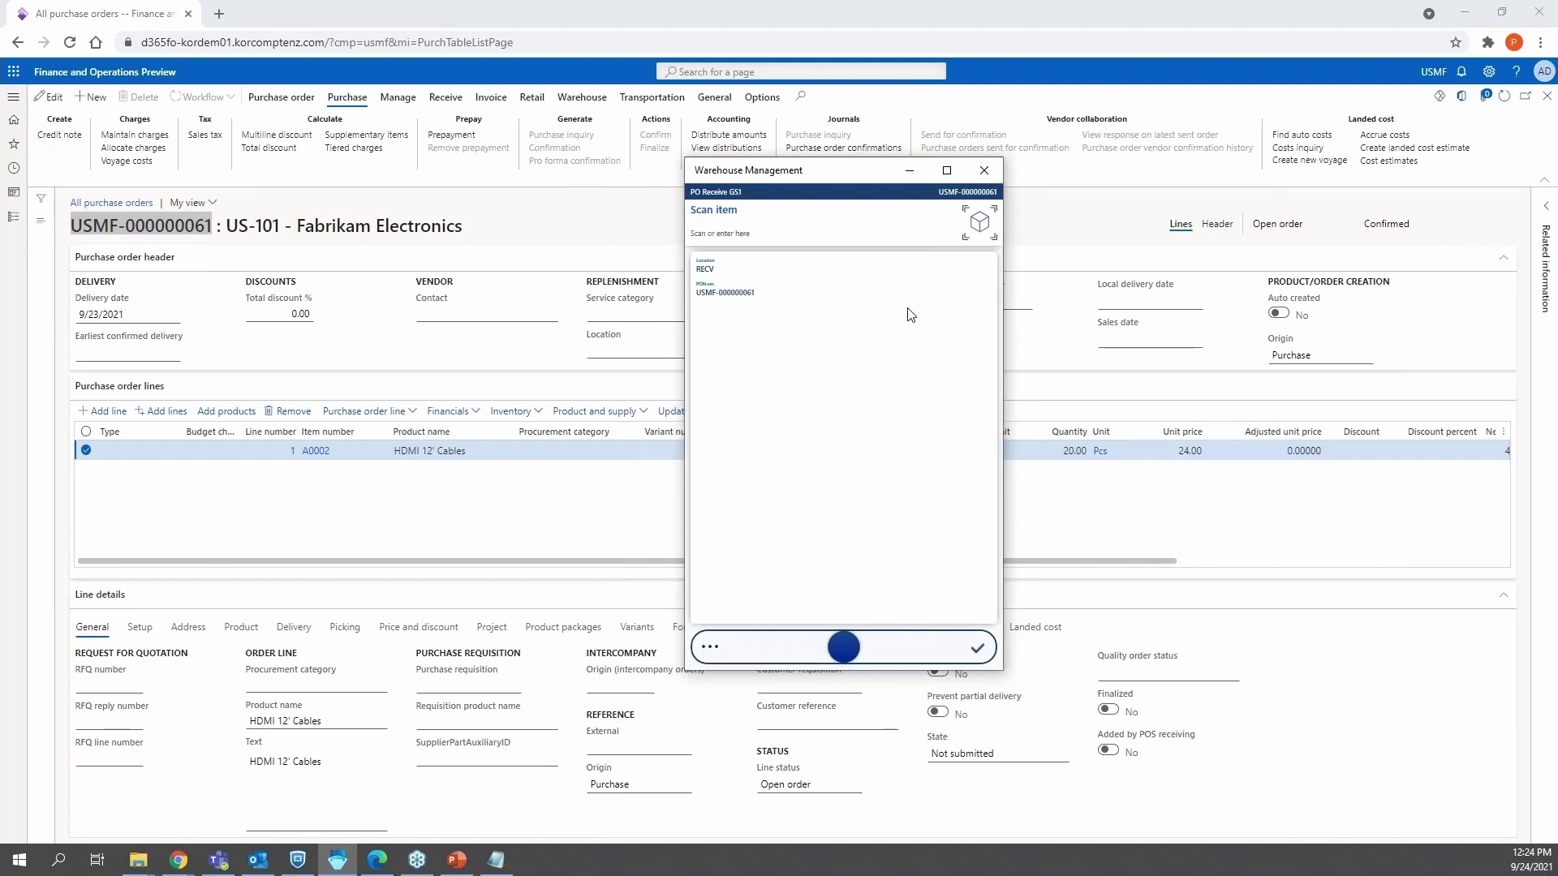
left_click(838, 241)
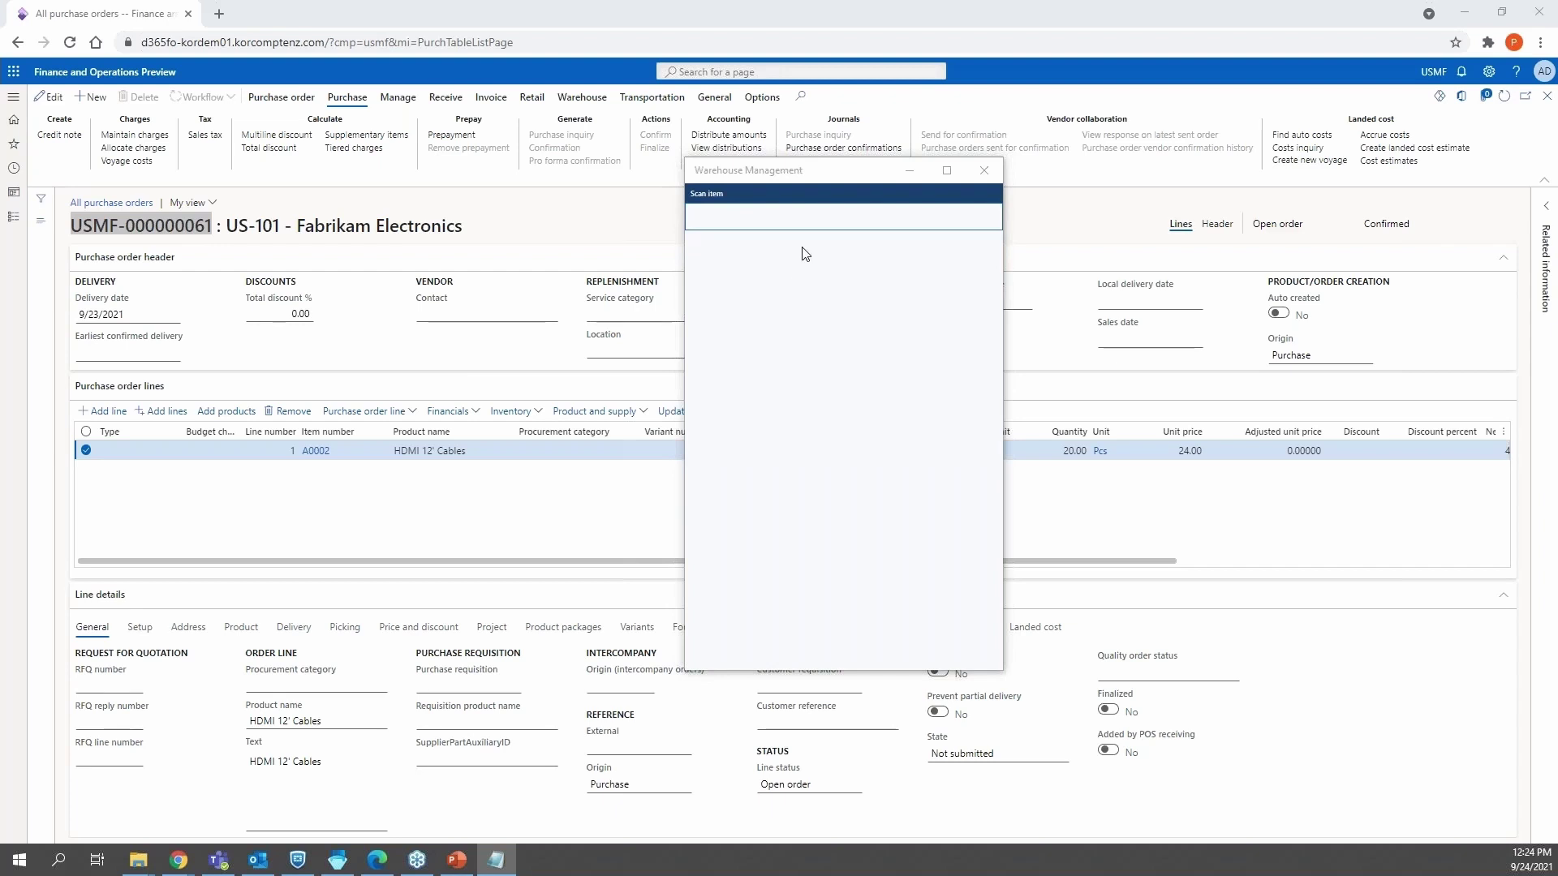
left_click(739, 223)
type("]1C0100000000012346~1002022~3020")
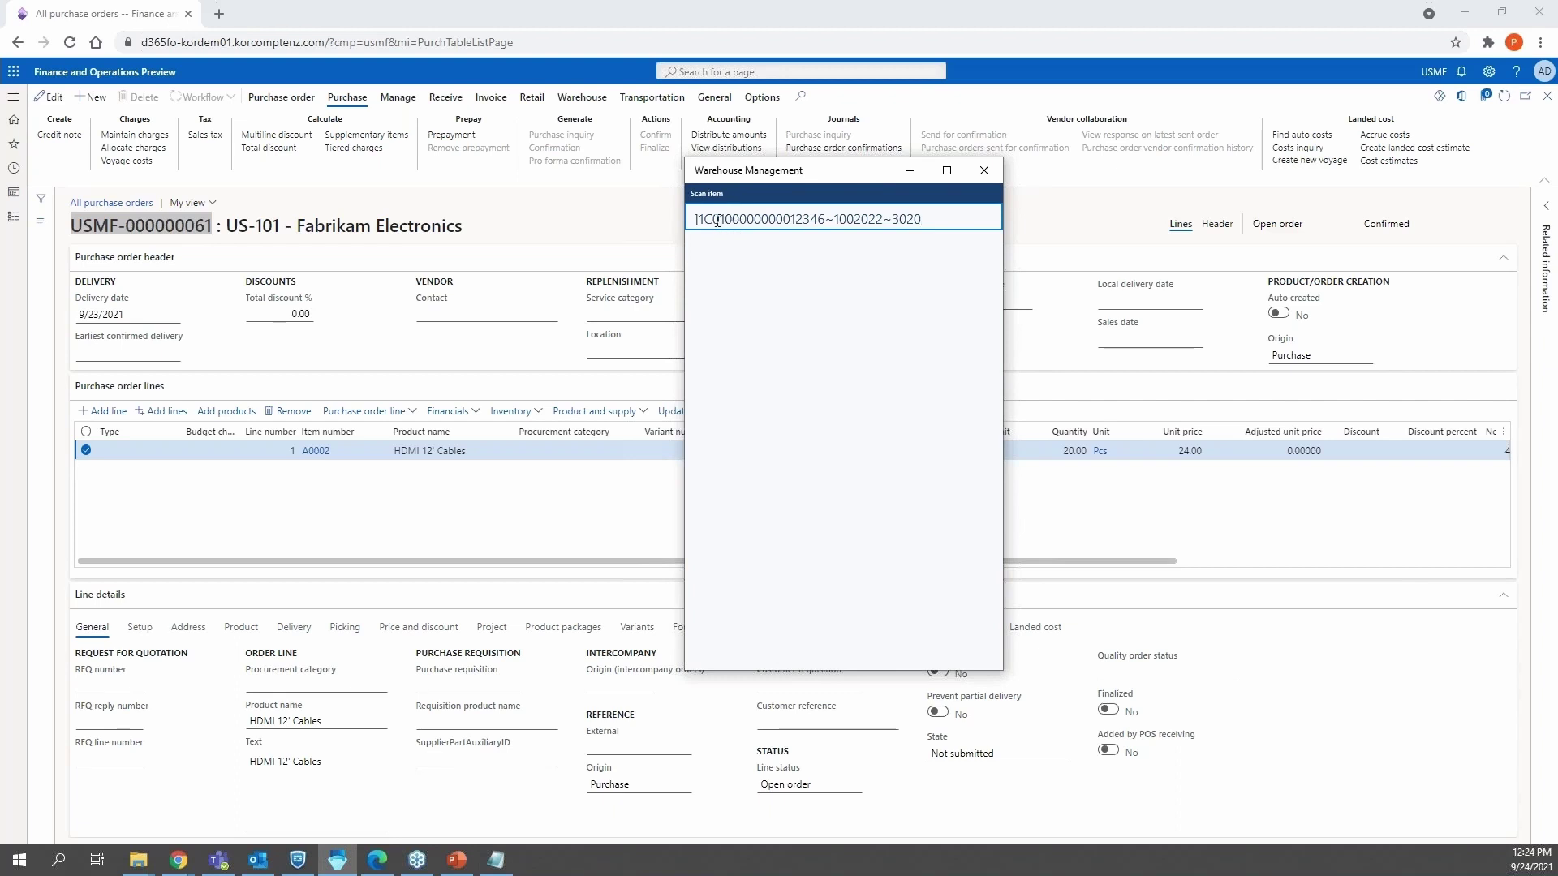
left_click_drag(712, 221, 692, 220)
left_click(735, 219)
left_click_drag(725, 219, 714, 219)
left_click_drag(847, 219, 882, 220)
left_click(943, 216)
key("Return")
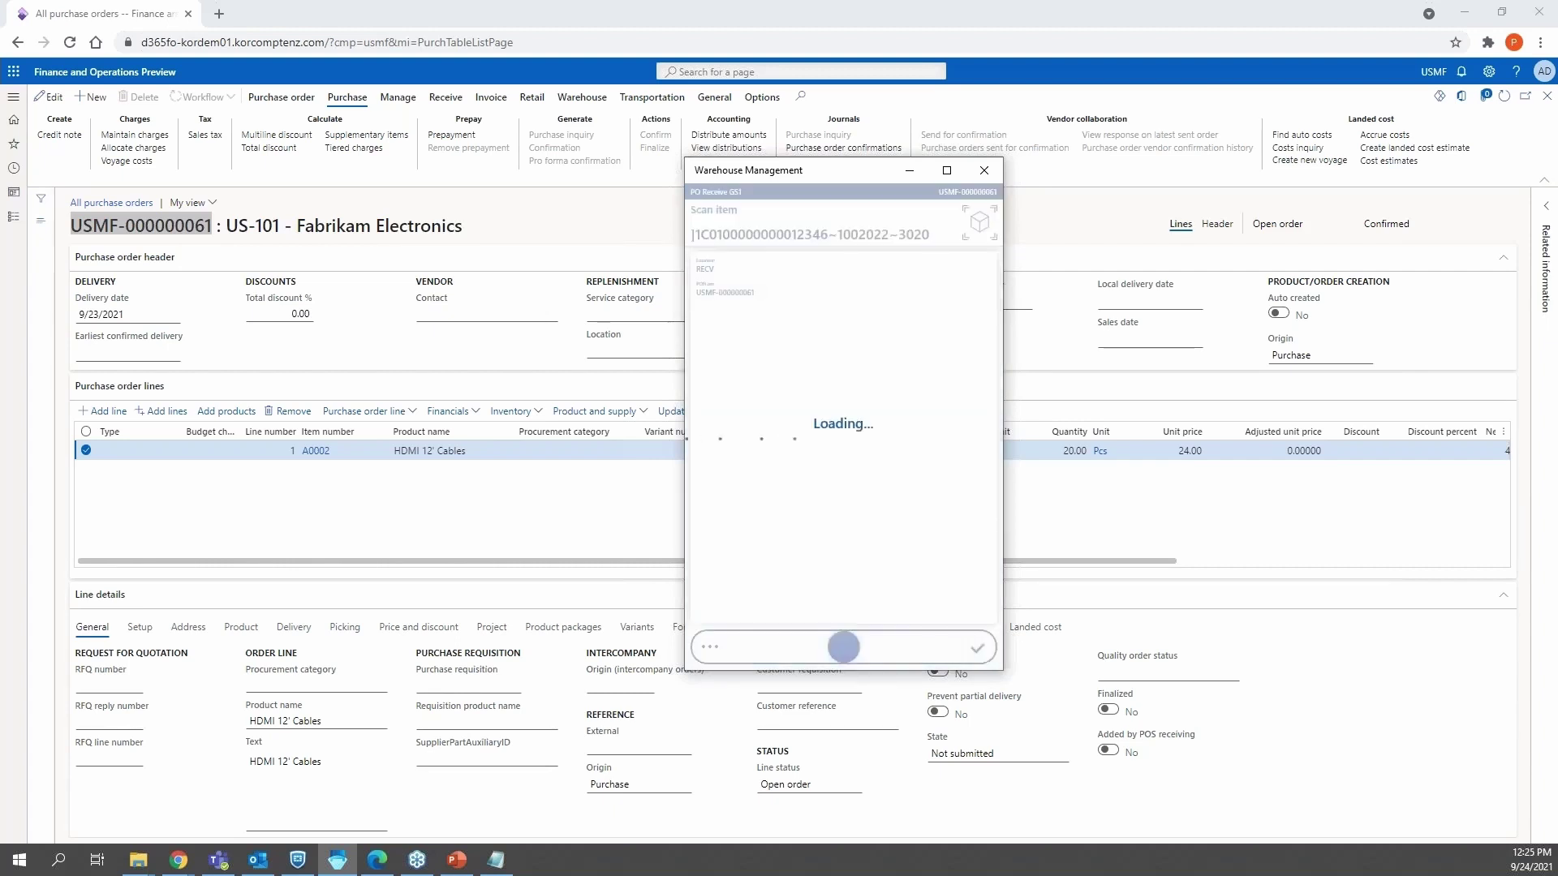
Step: Sign back in to the Warehouse Management app with the warehouse user ID and password
type("24")
key("Return")
type("1")
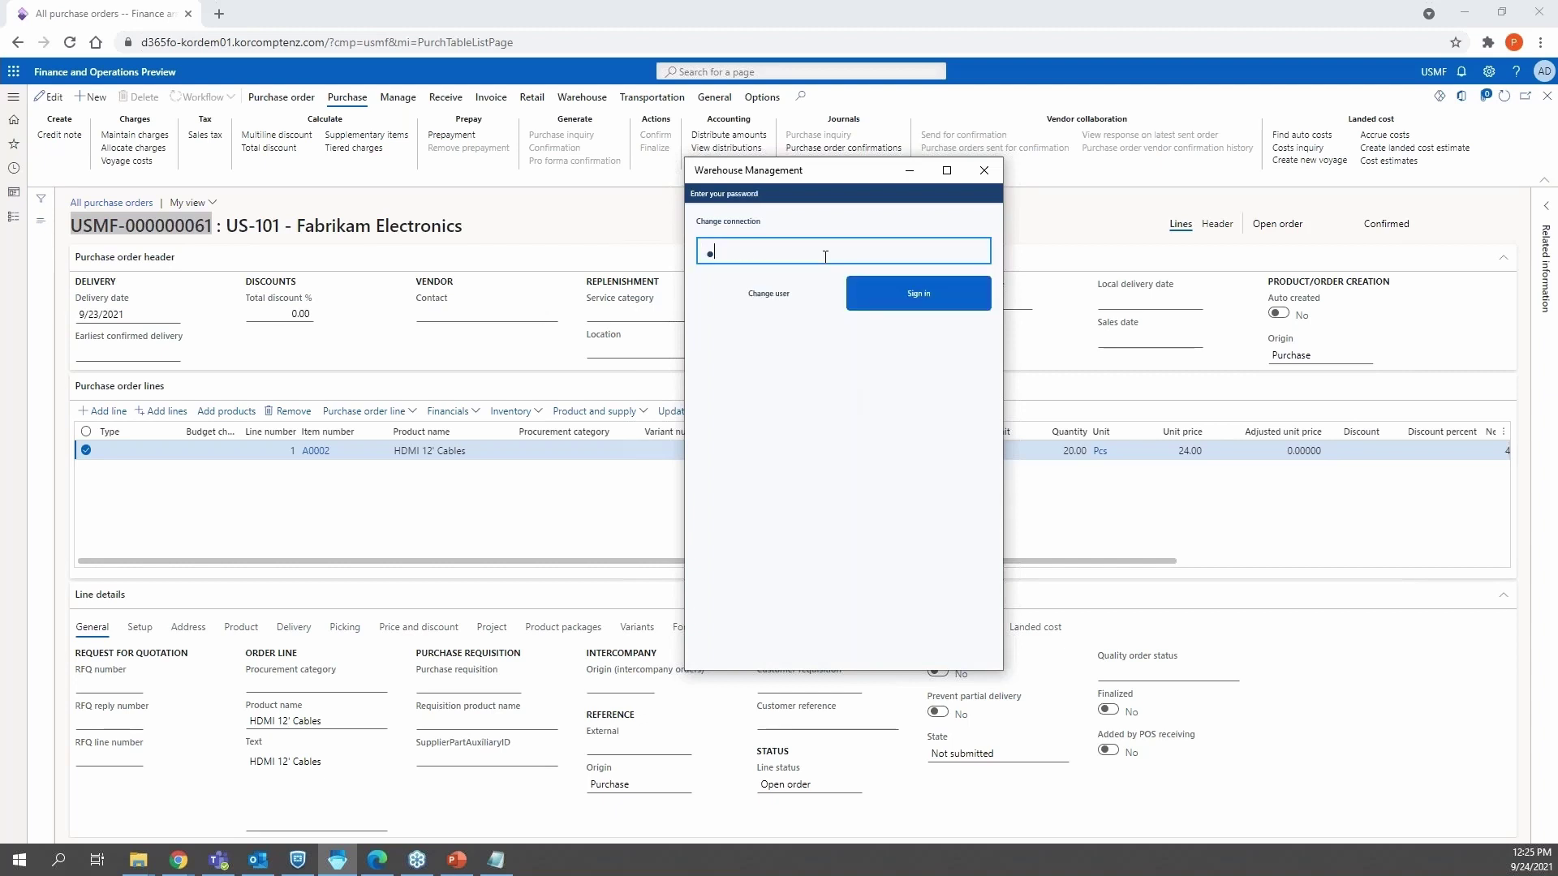
key("Return")
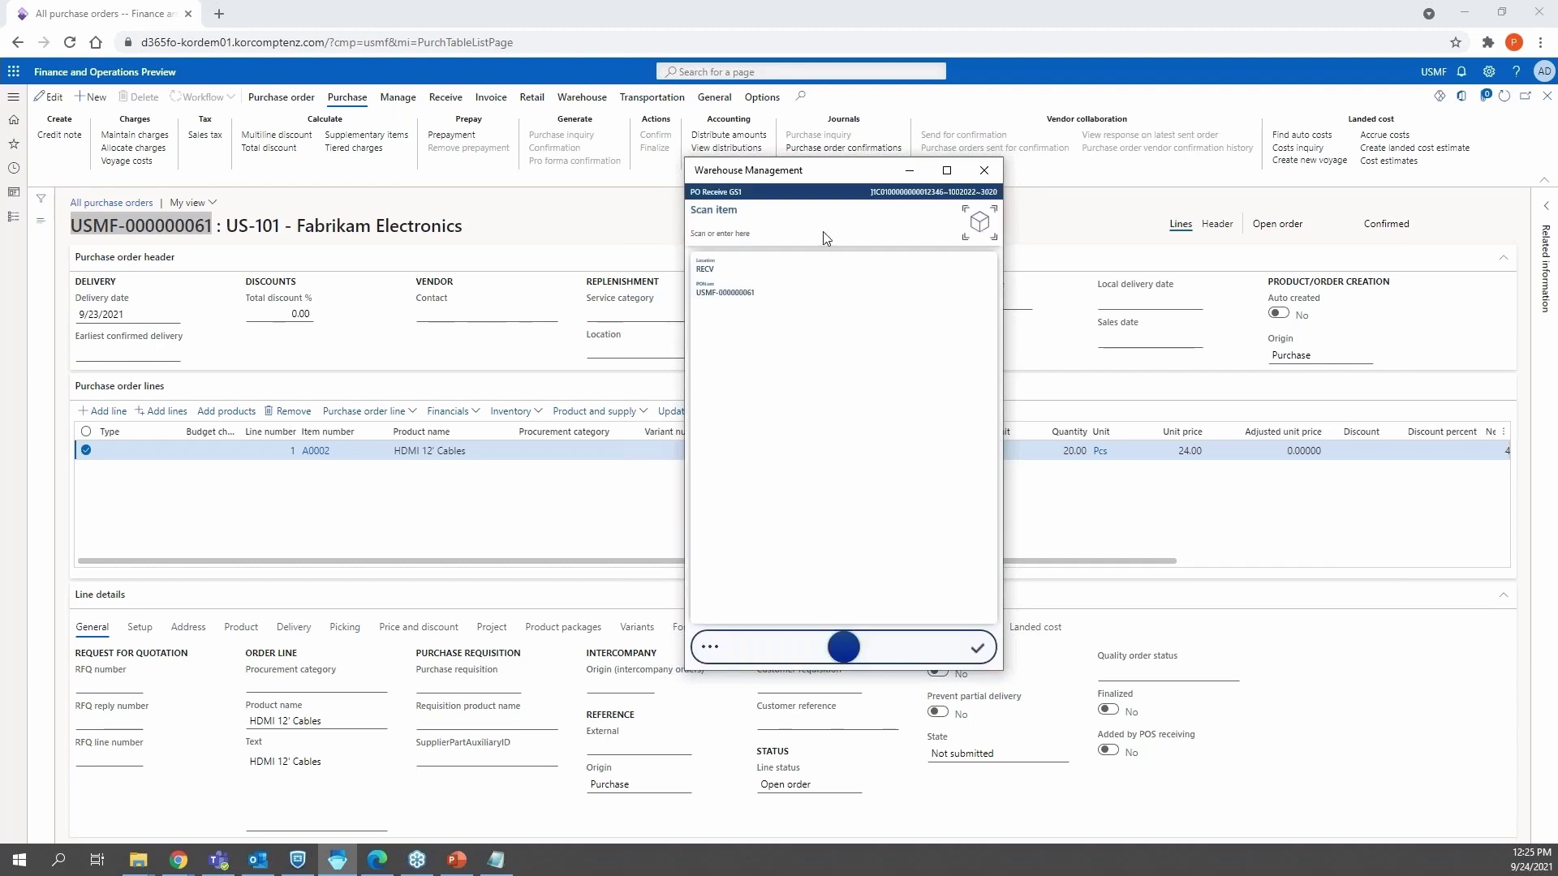
Step: Scan the same GS1 barcode again, review the decoded item details and confirm receipt of 20 pcs of A0002
left_click(825, 234)
key("ctrl+v")
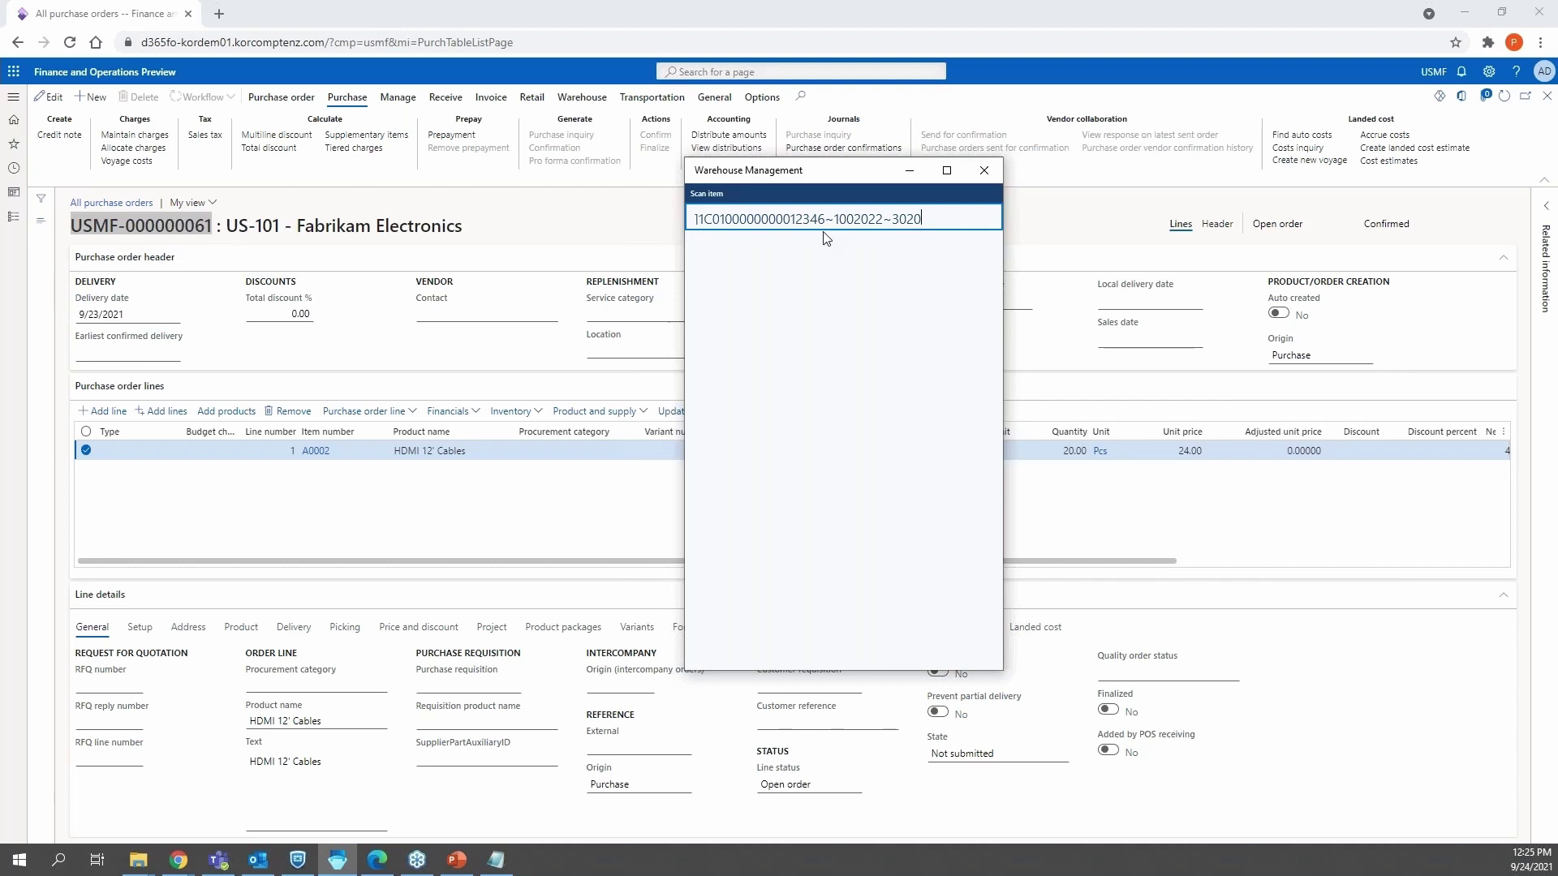
key("Return")
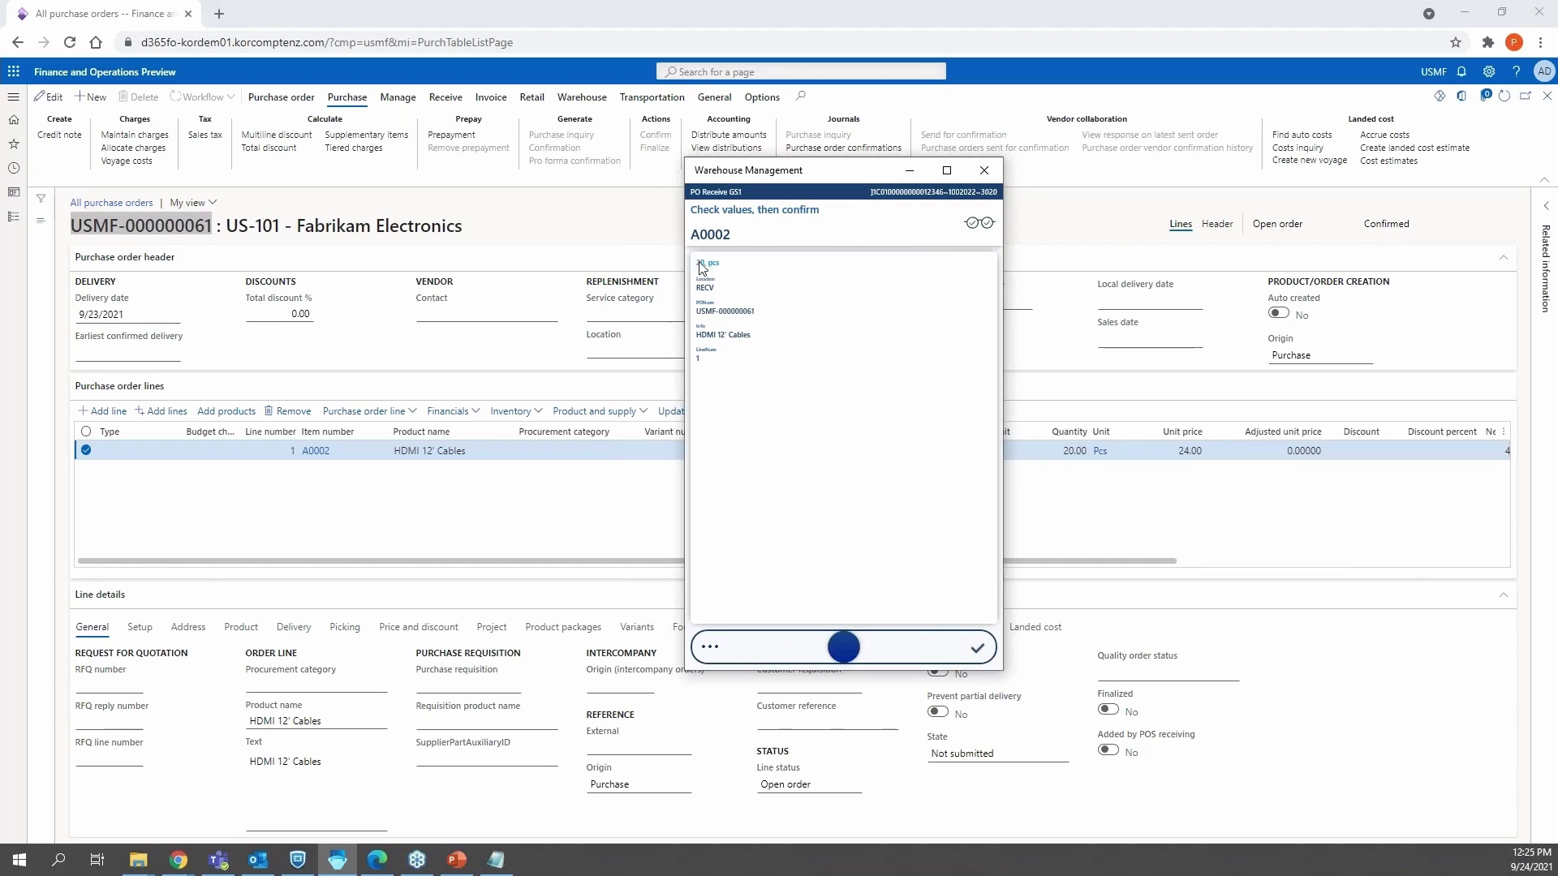
left_click(782, 318)
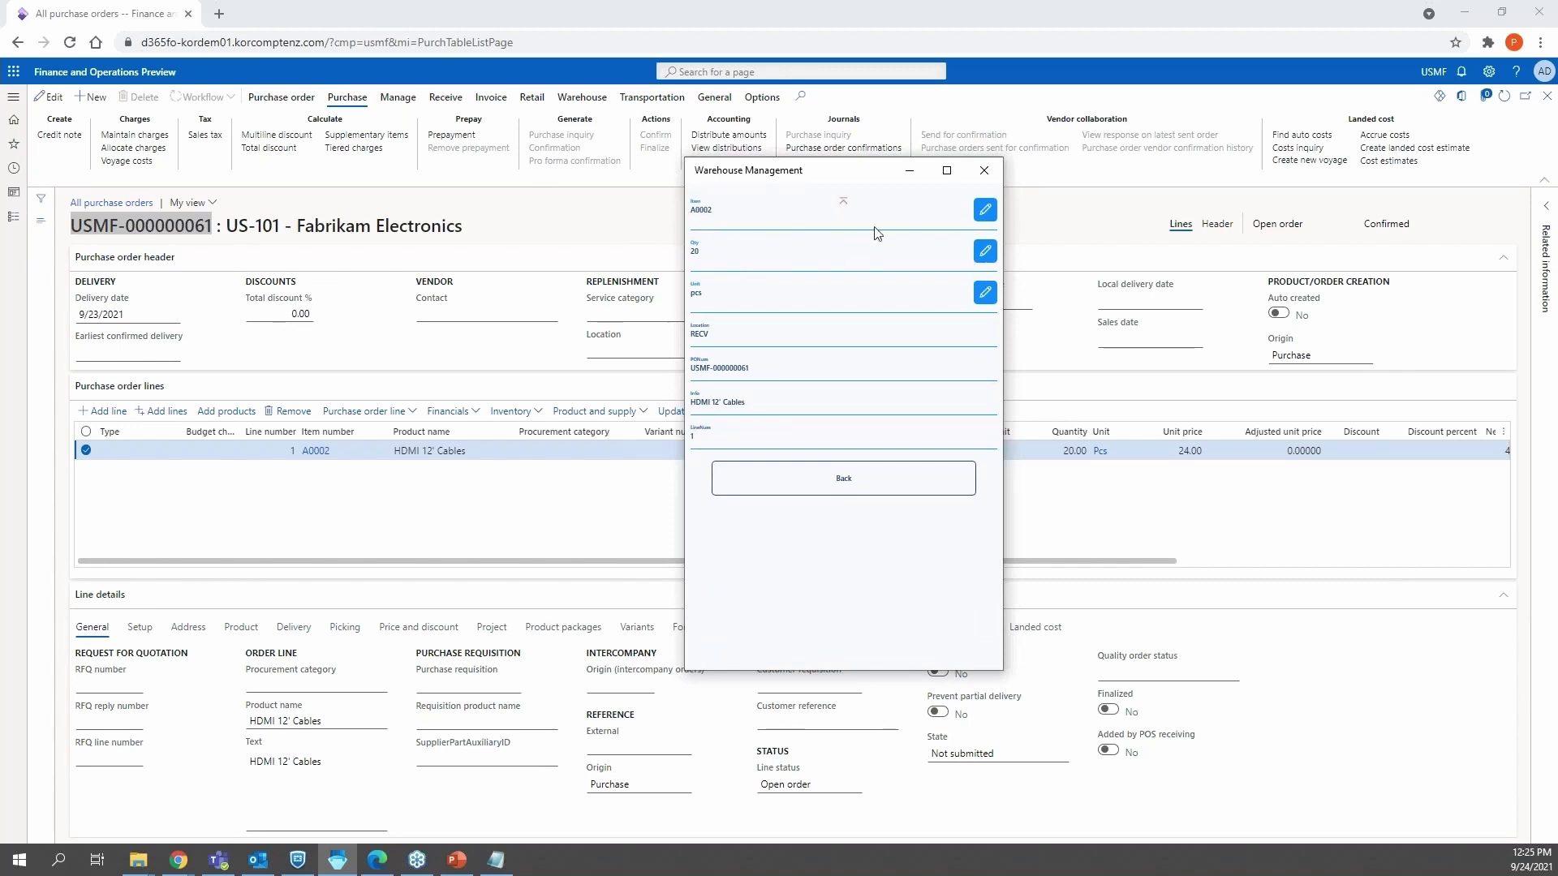
left_click(888, 491)
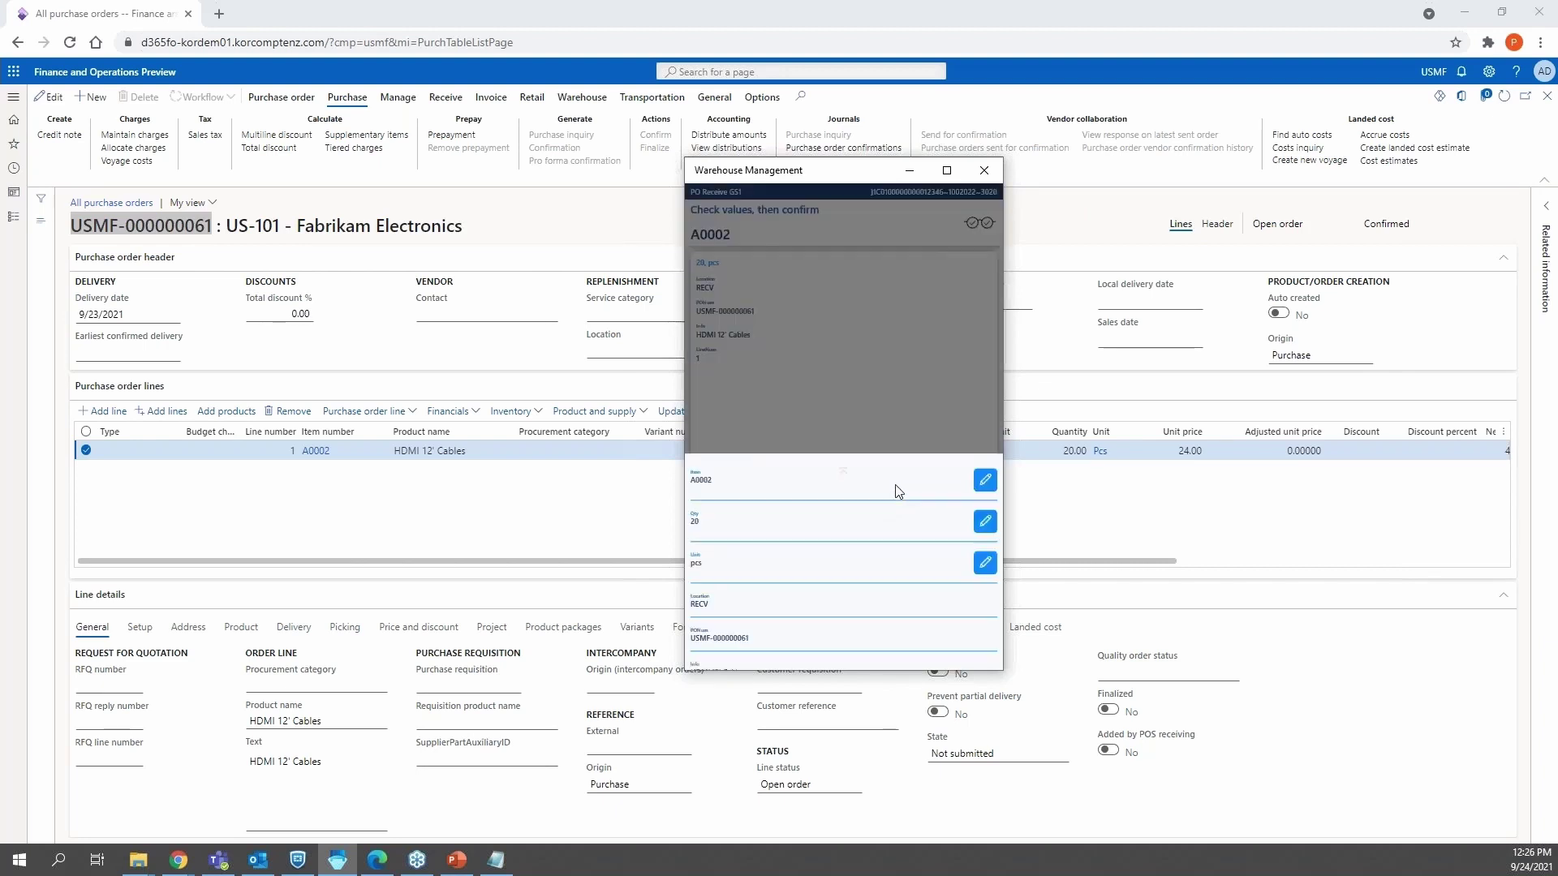
left_click(846, 648)
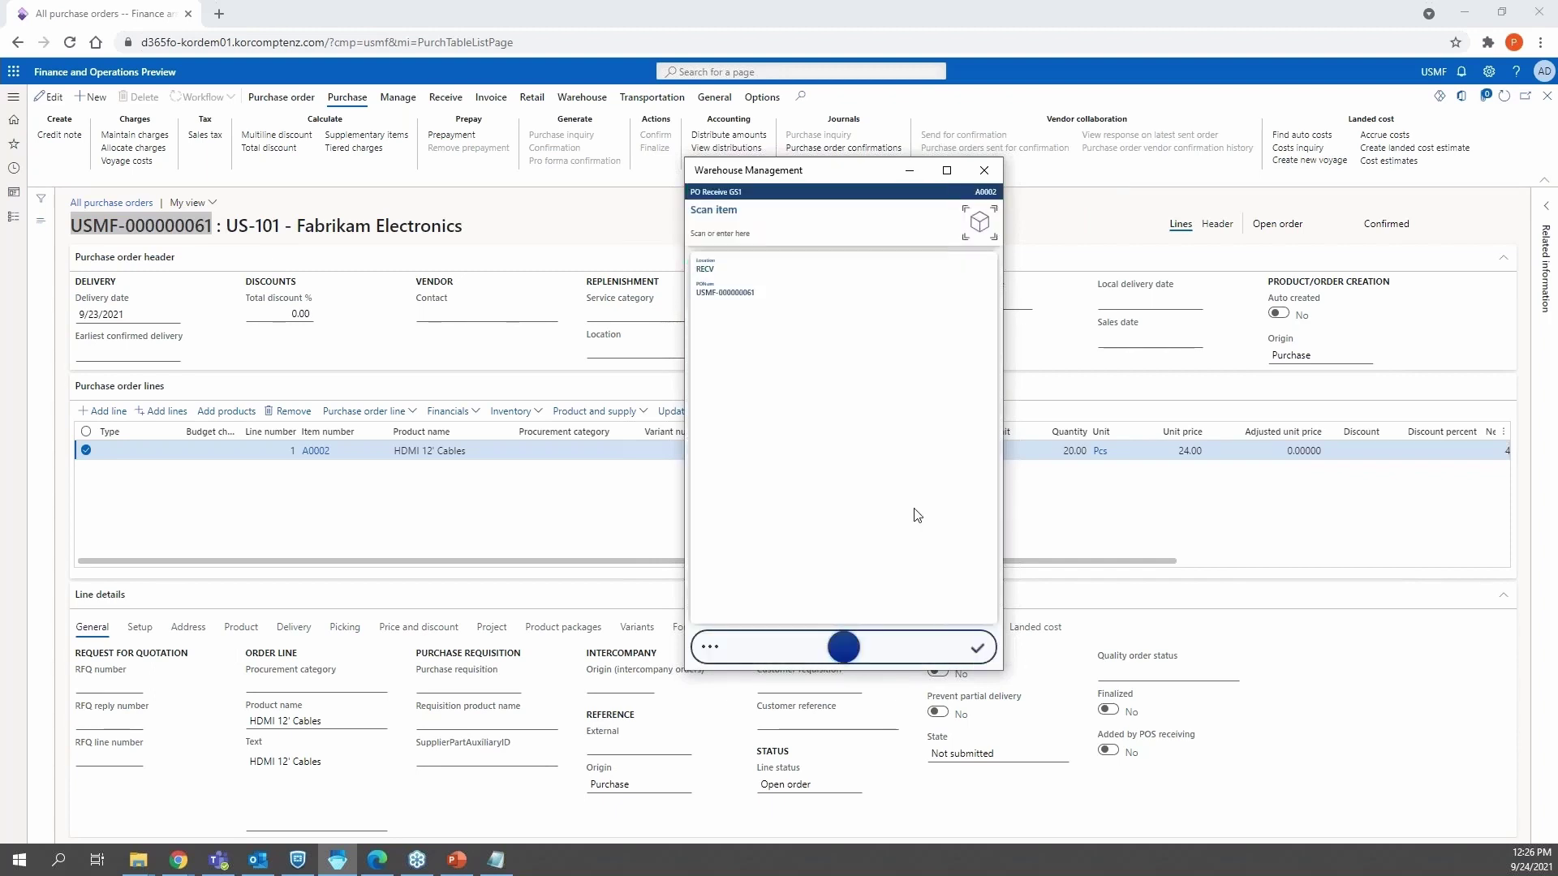
Step: Switch to Finance and Operations and open the work details of the purchase order's A0002 line
left_click(1139, 544)
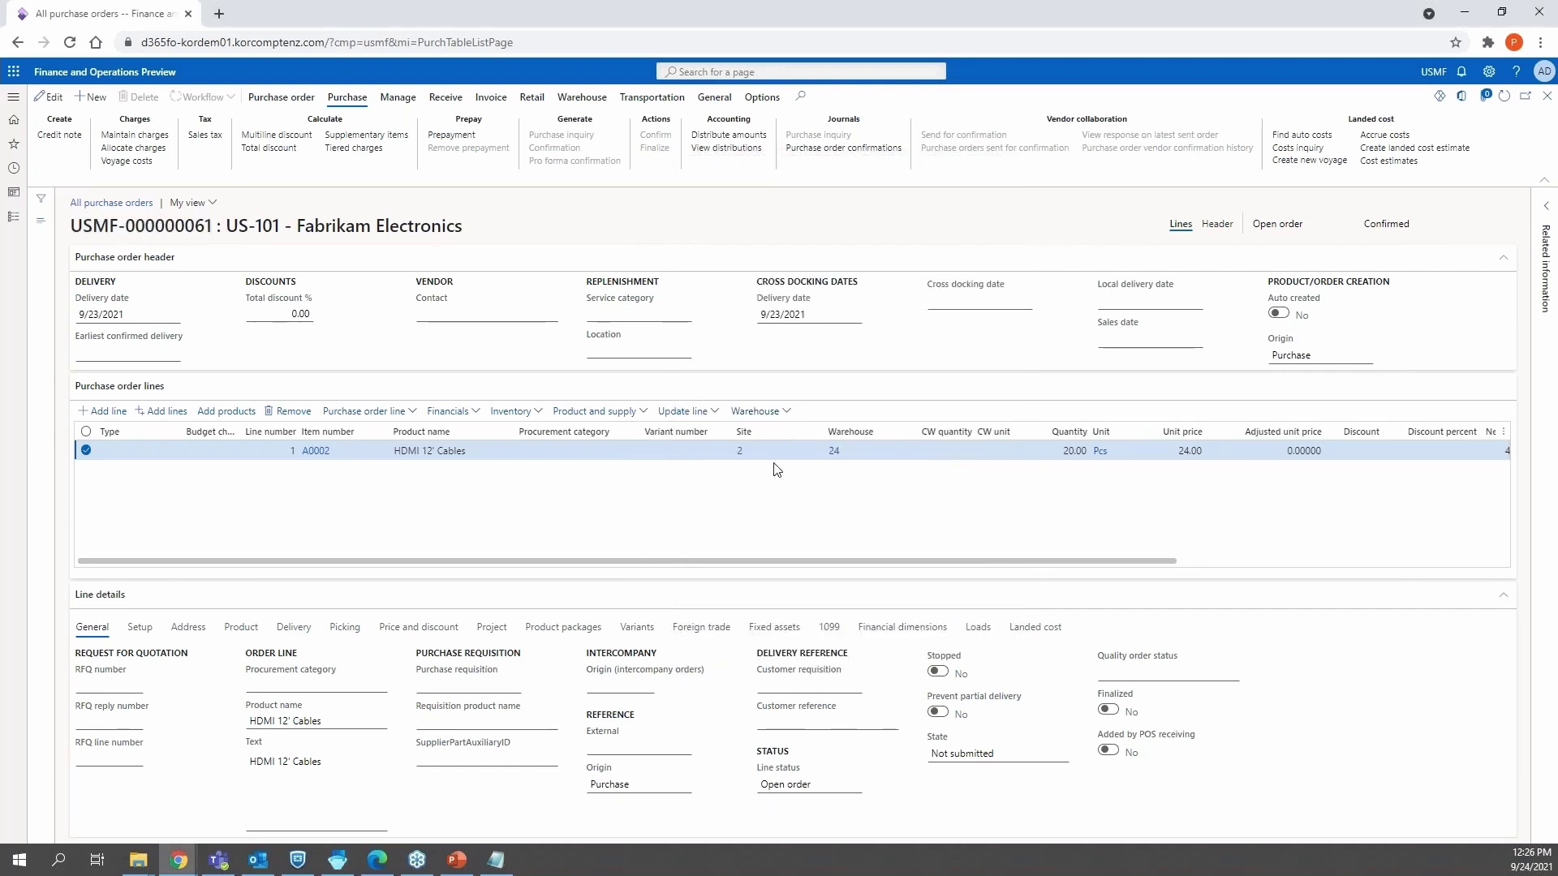
left_click(761, 411)
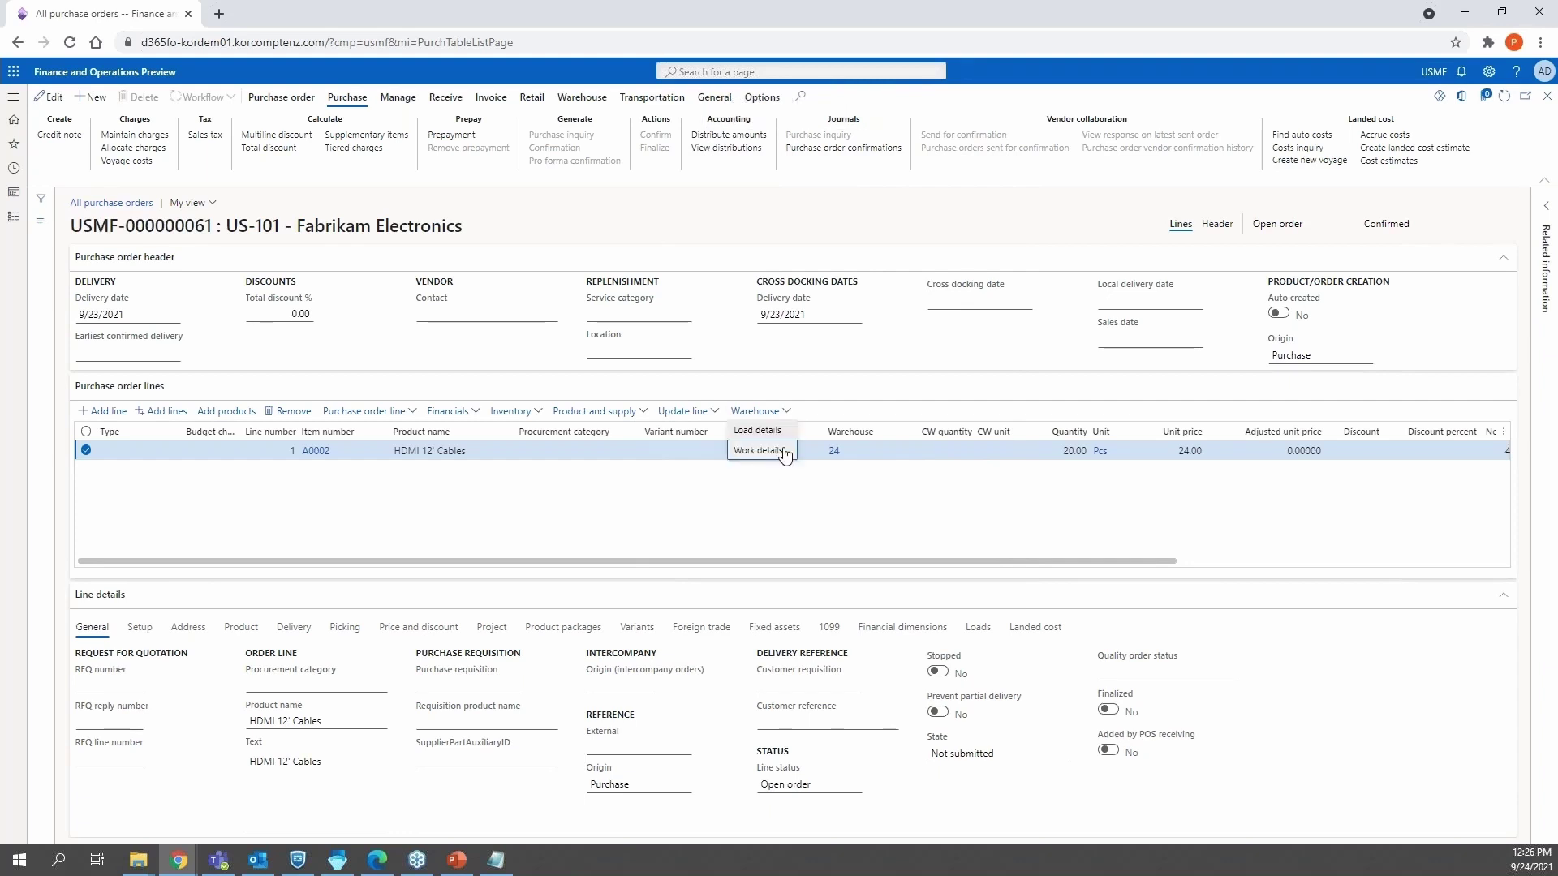
left_click(760, 452)
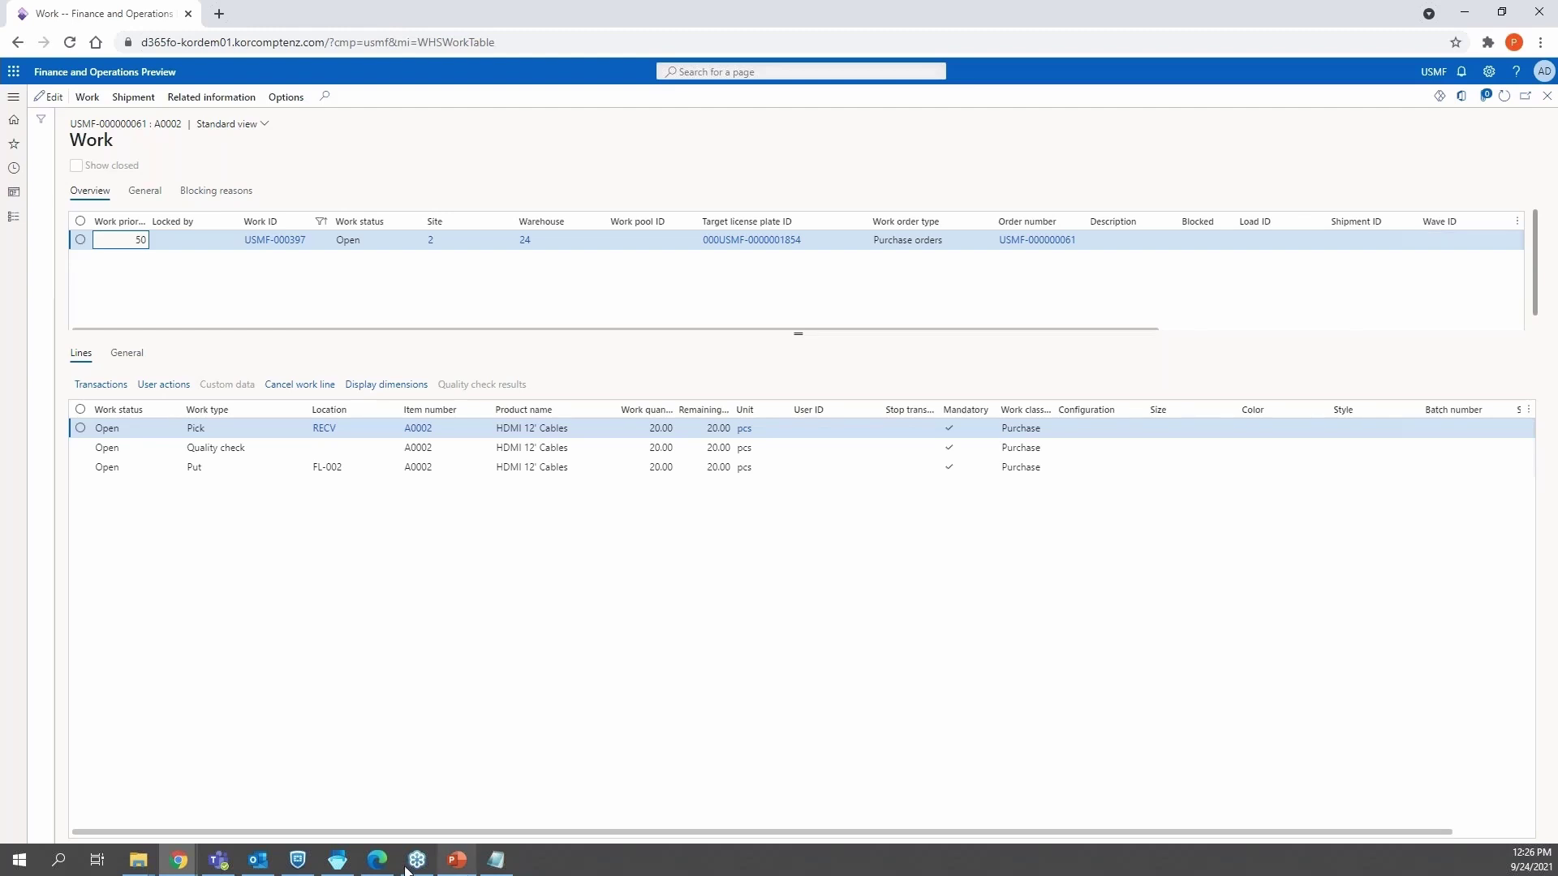
Step: Switch to the Warehouse Management app, leave PO Receive GS1 and open the received order's work from the end of the Open PO Work list
mouse_move(415, 866)
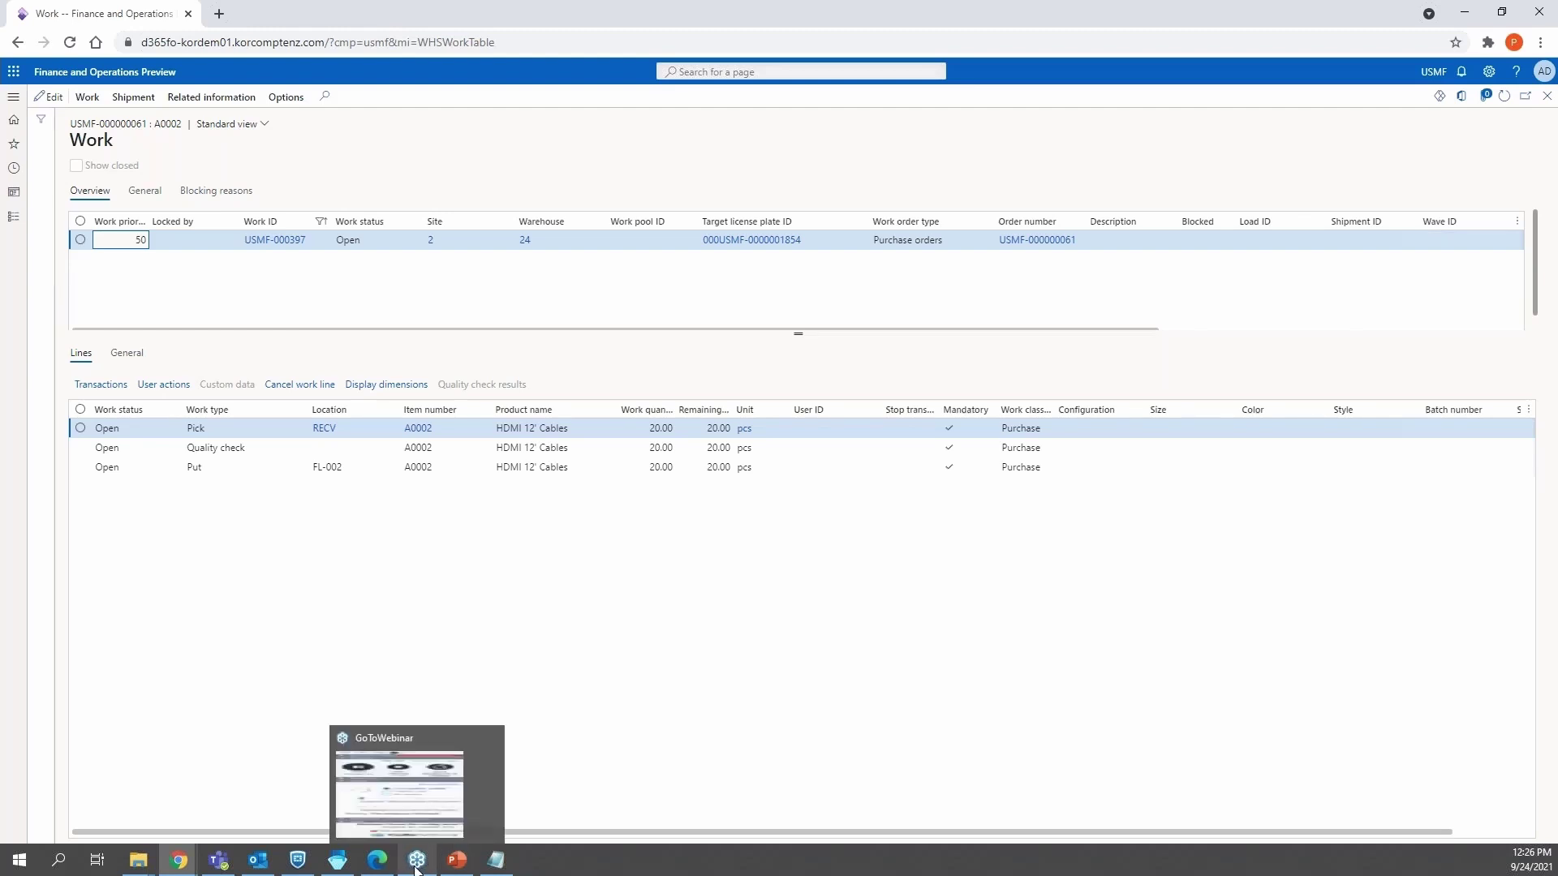
left_click(338, 860)
left_click(710, 647)
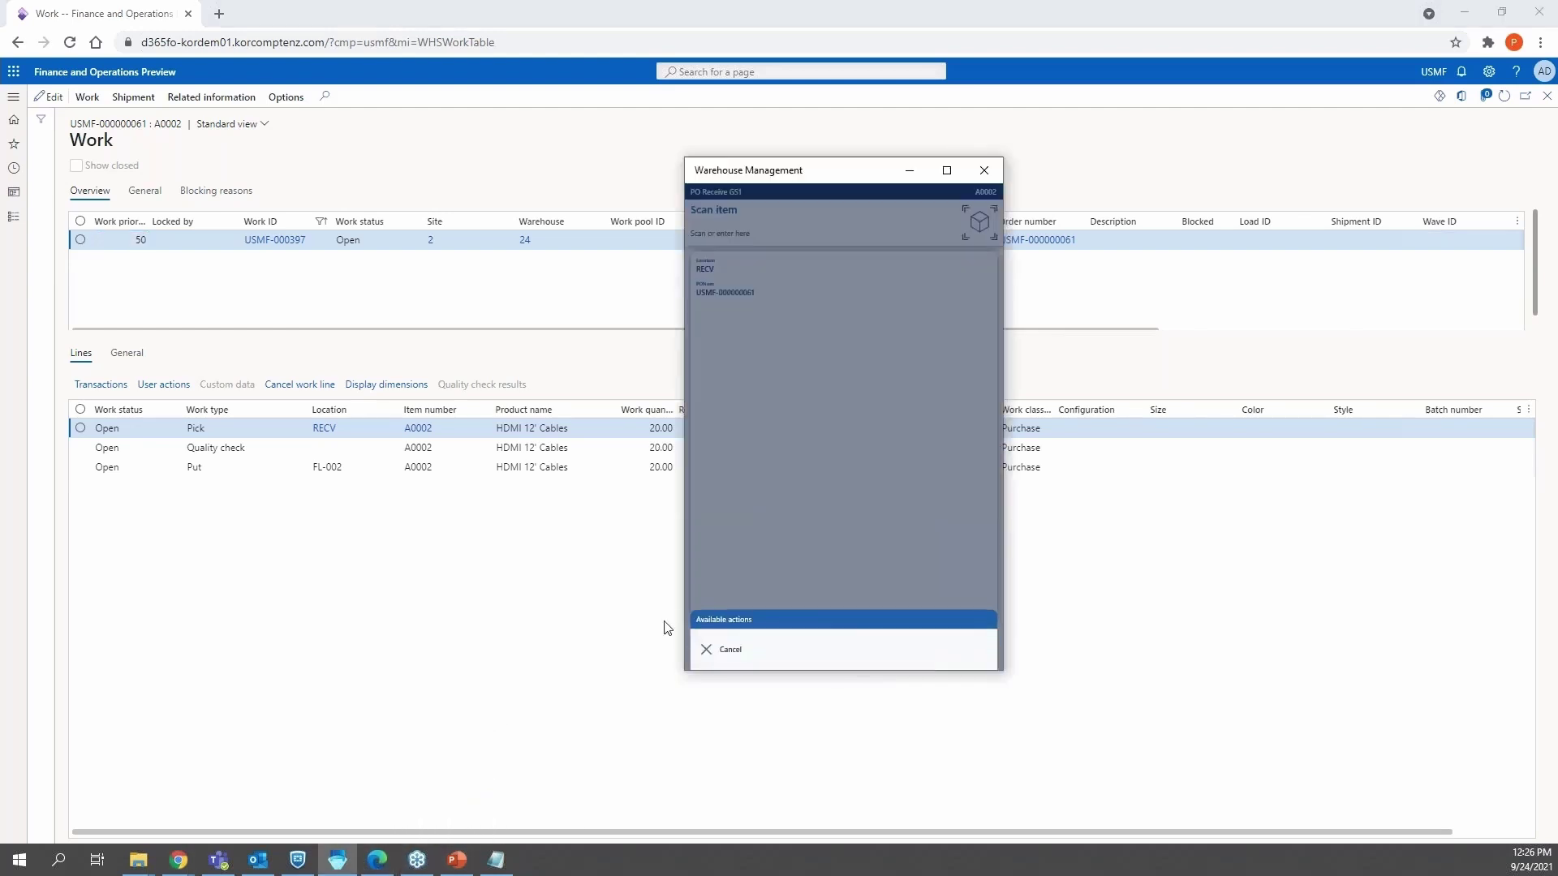
left_click(729, 649)
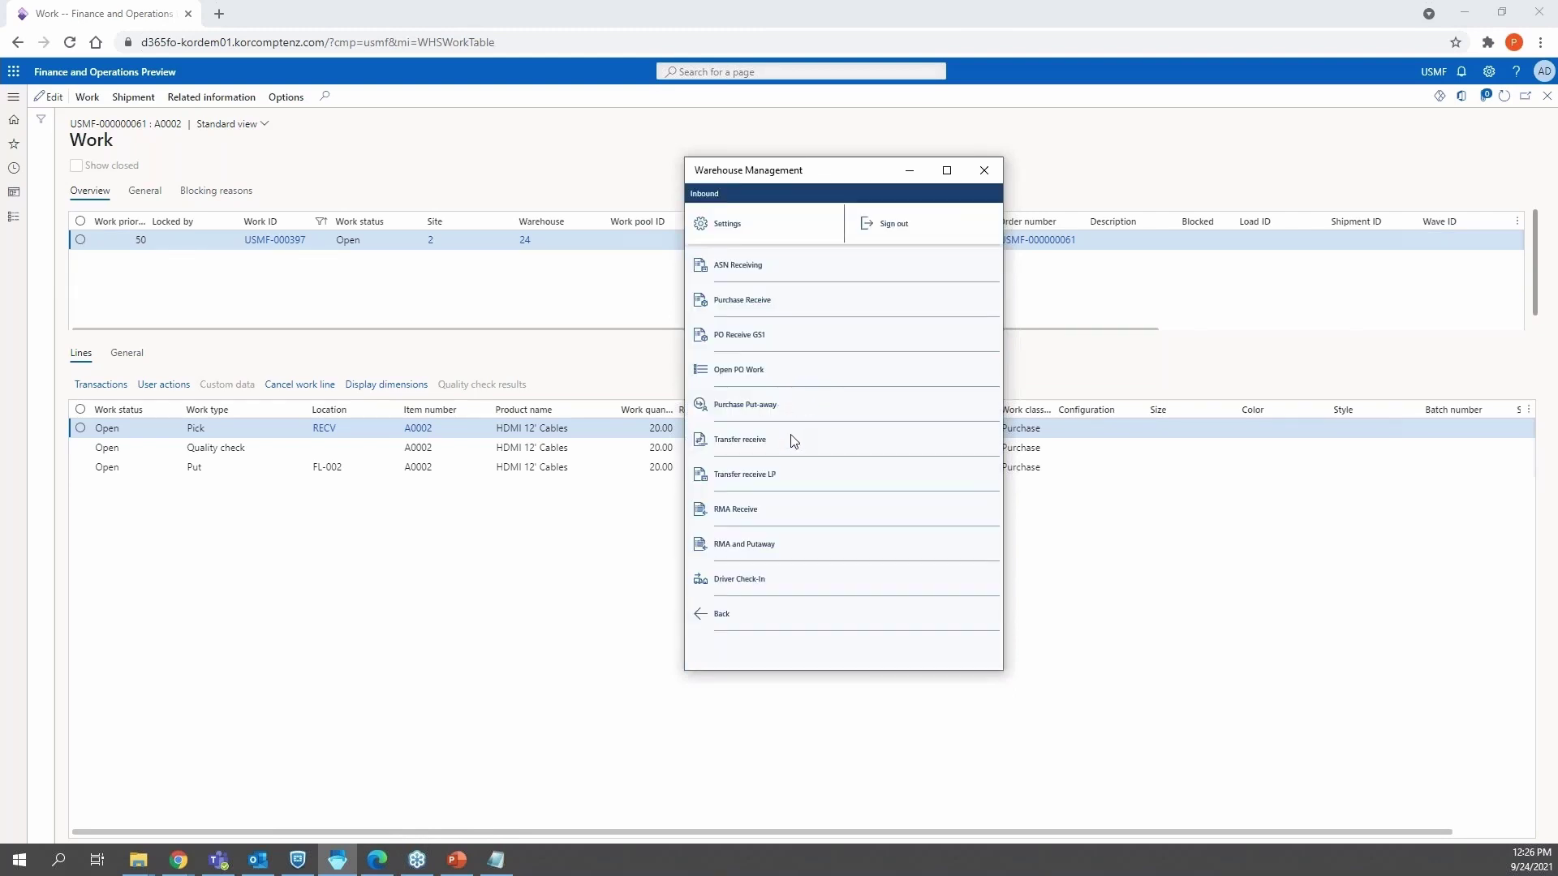
left_click(766, 383)
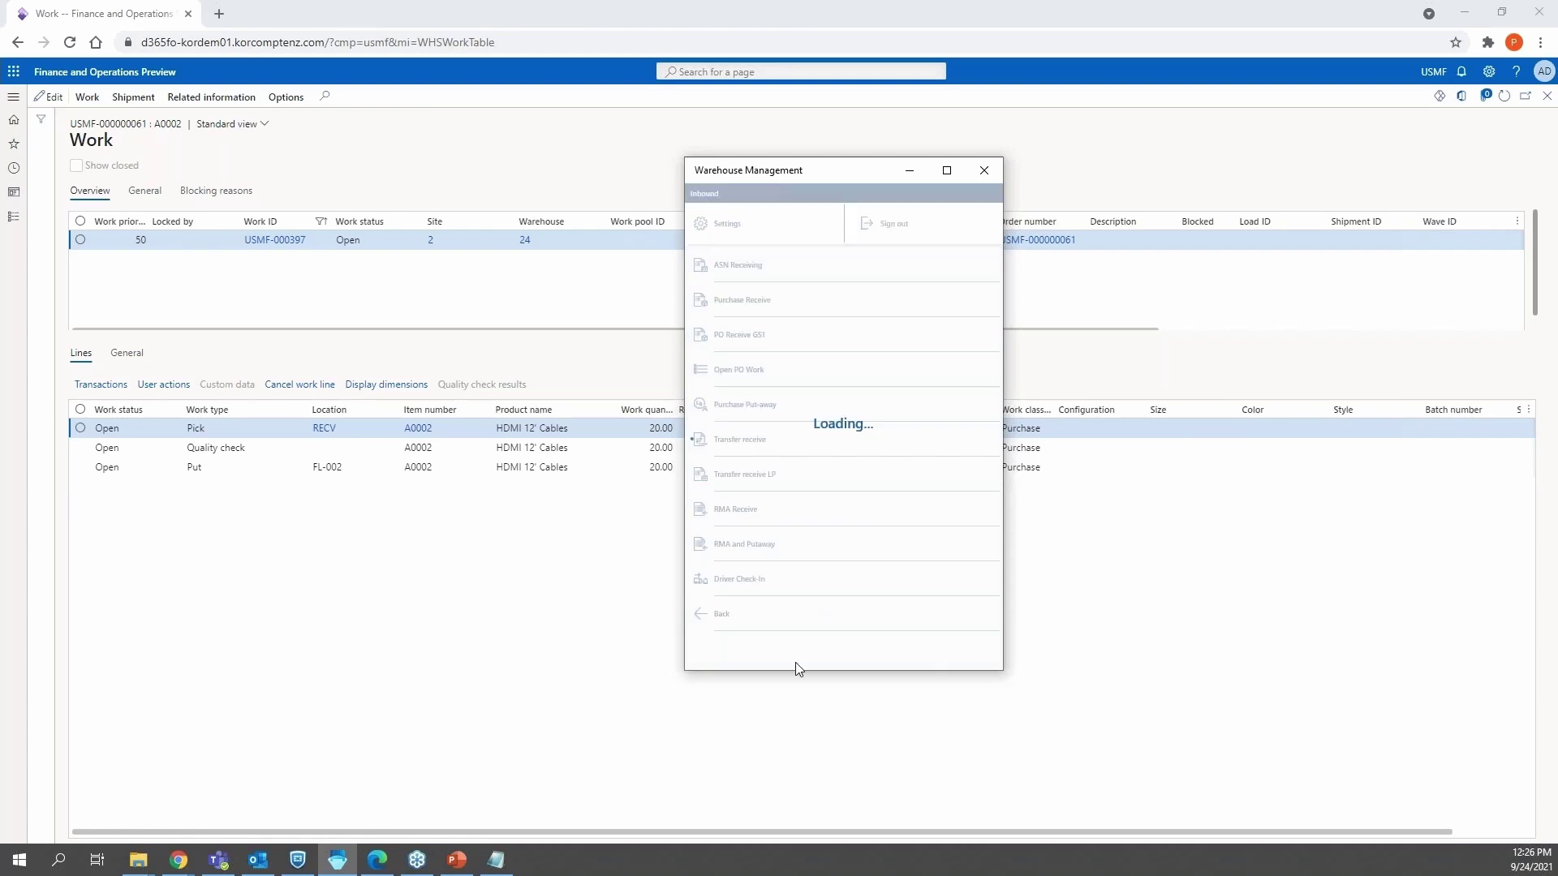
scroll(913, 401, "down", 3)
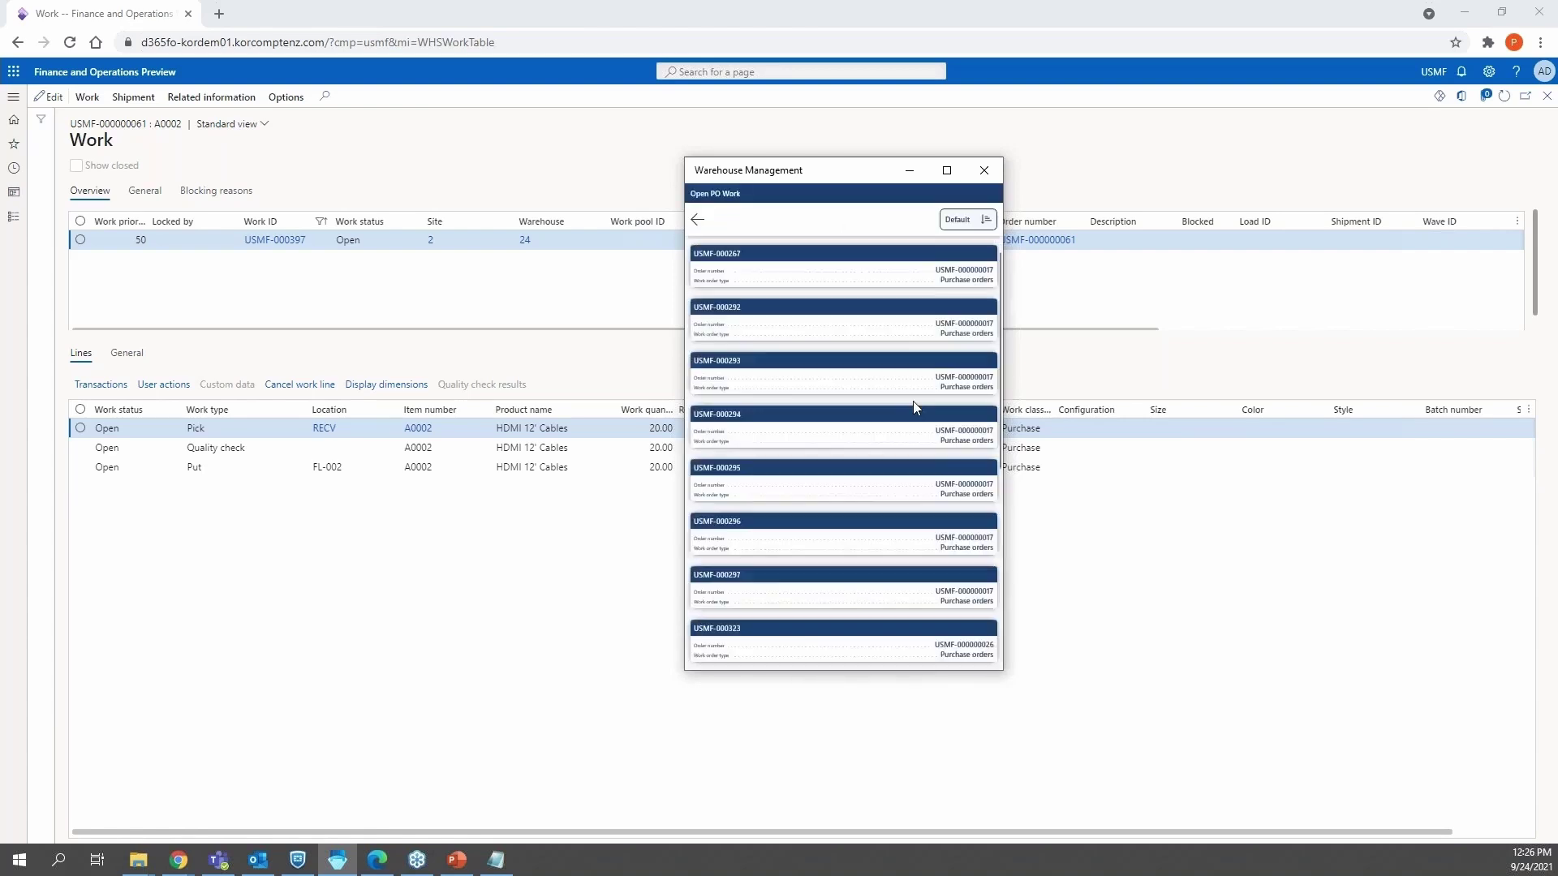
scroll(921, 469, "down", 2)
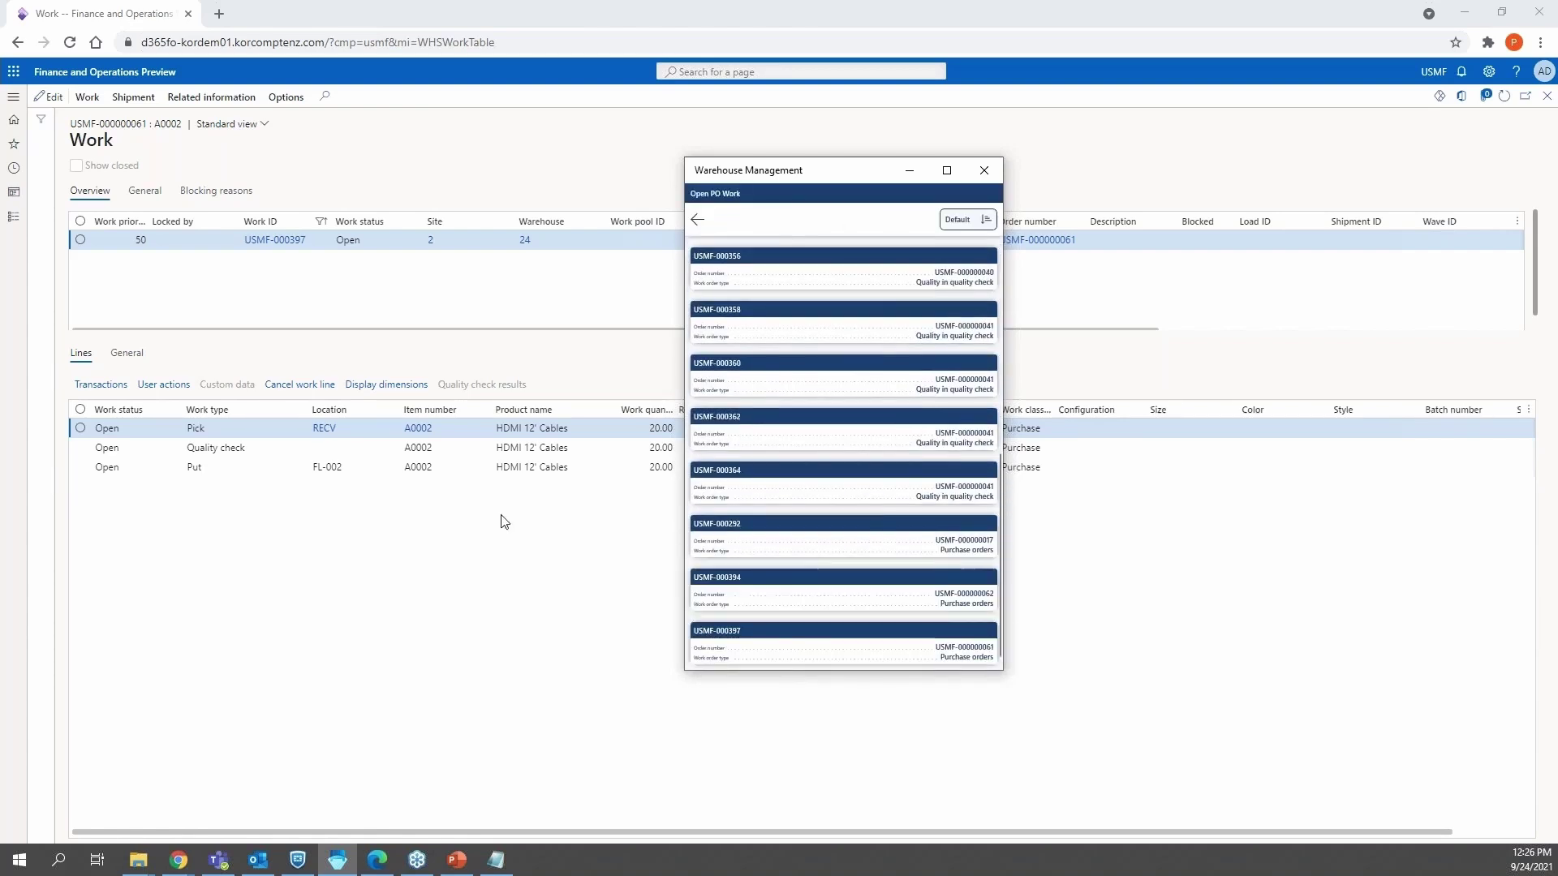
left_click(727, 649)
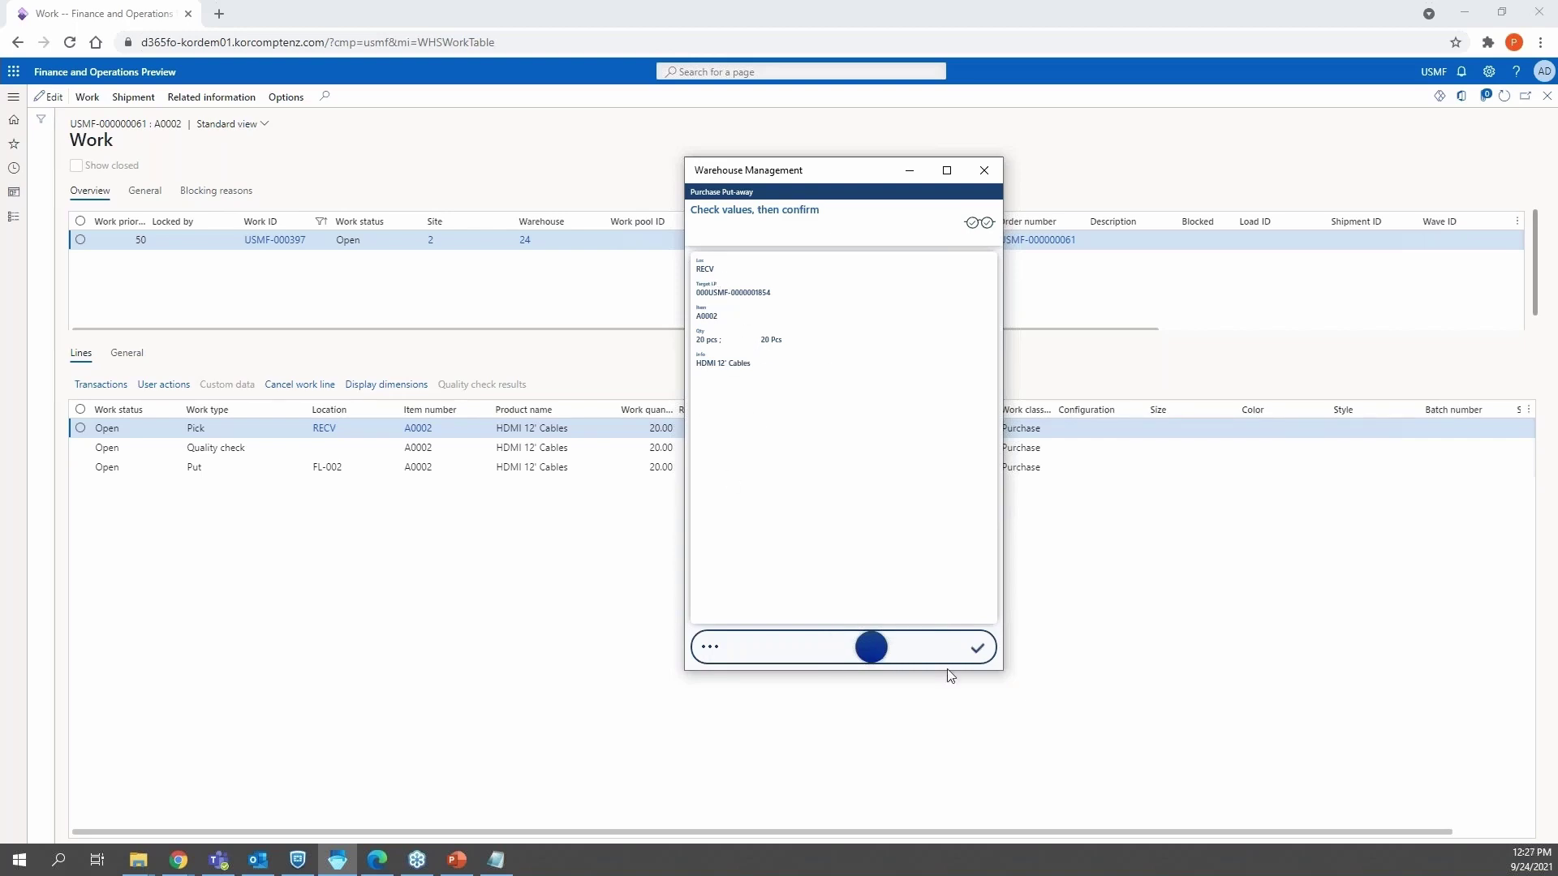
Step: Confirm the 20 pcs pick from RECV, reject the quality check and confirm the put to the Return location
left_click(977, 647)
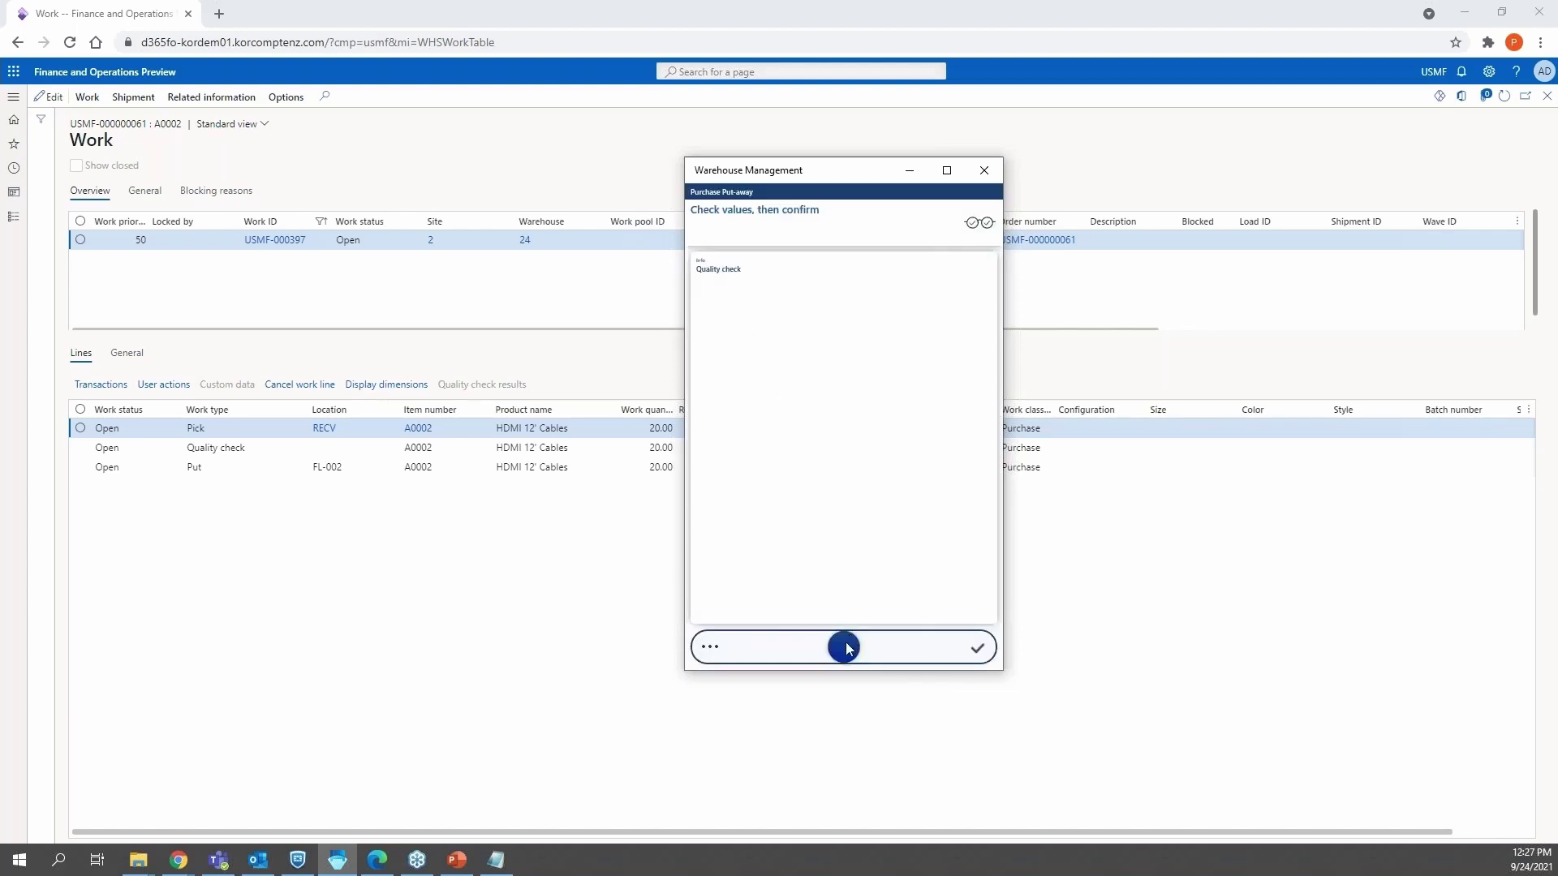
left_click(710, 647)
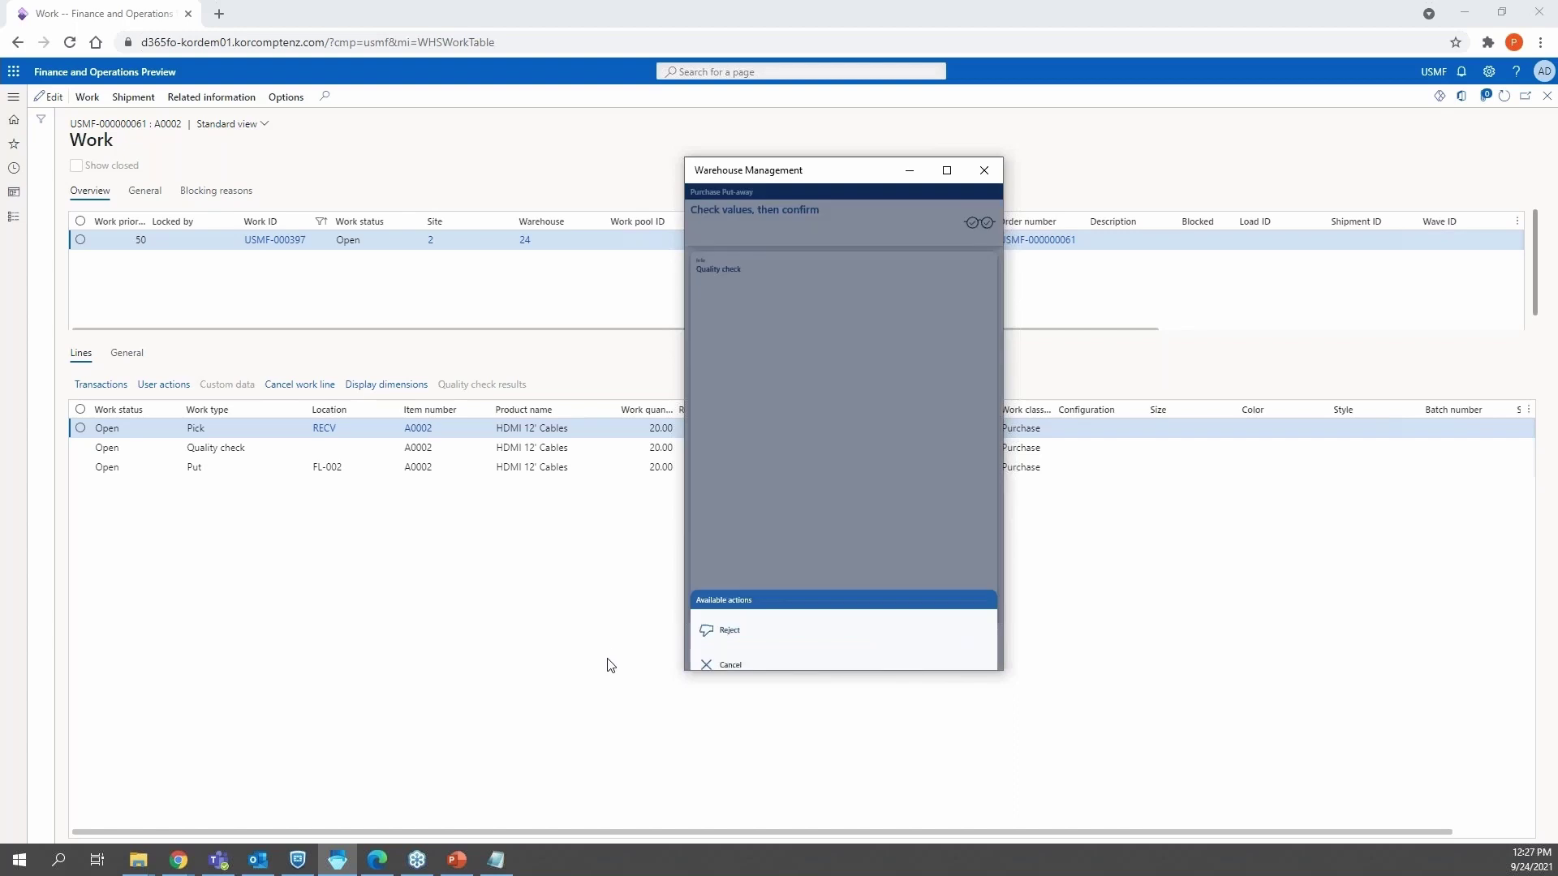
left_click(735, 618)
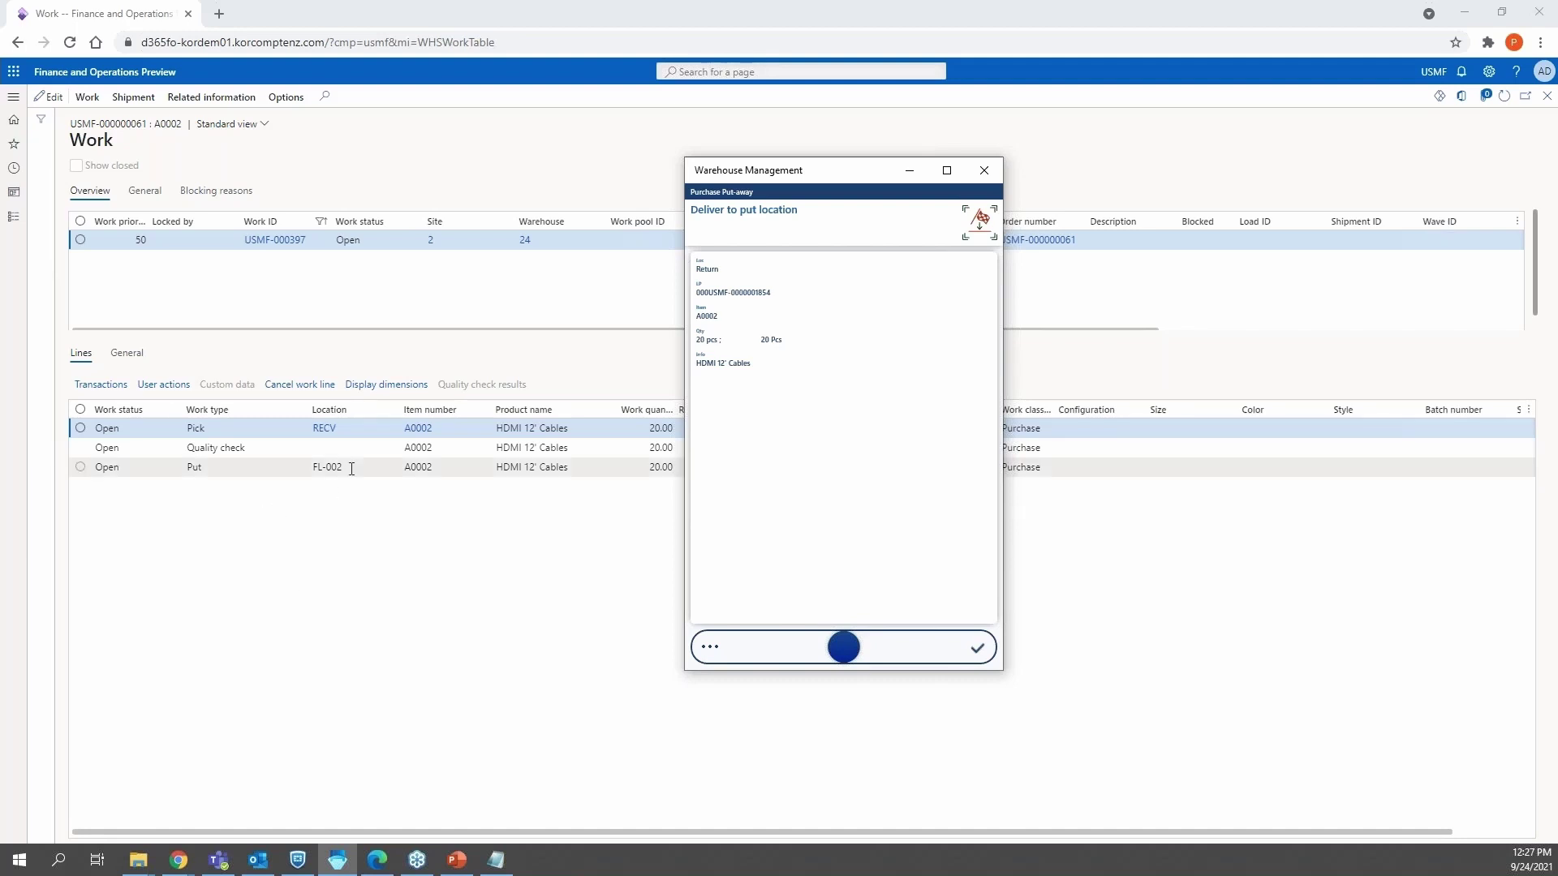
mouse_move(352, 467)
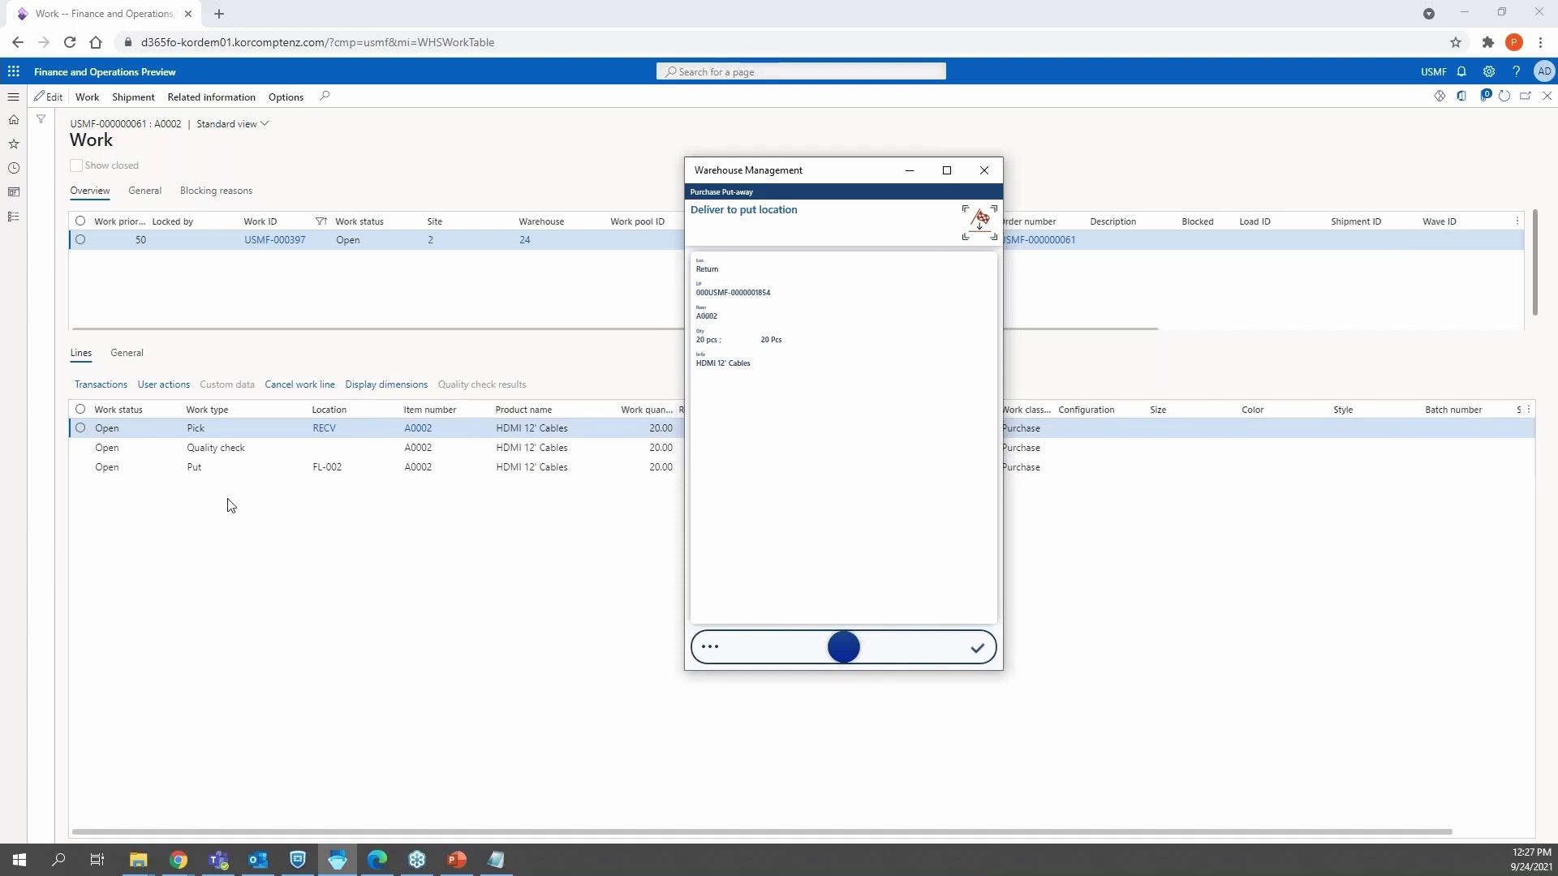
left_click(844, 646)
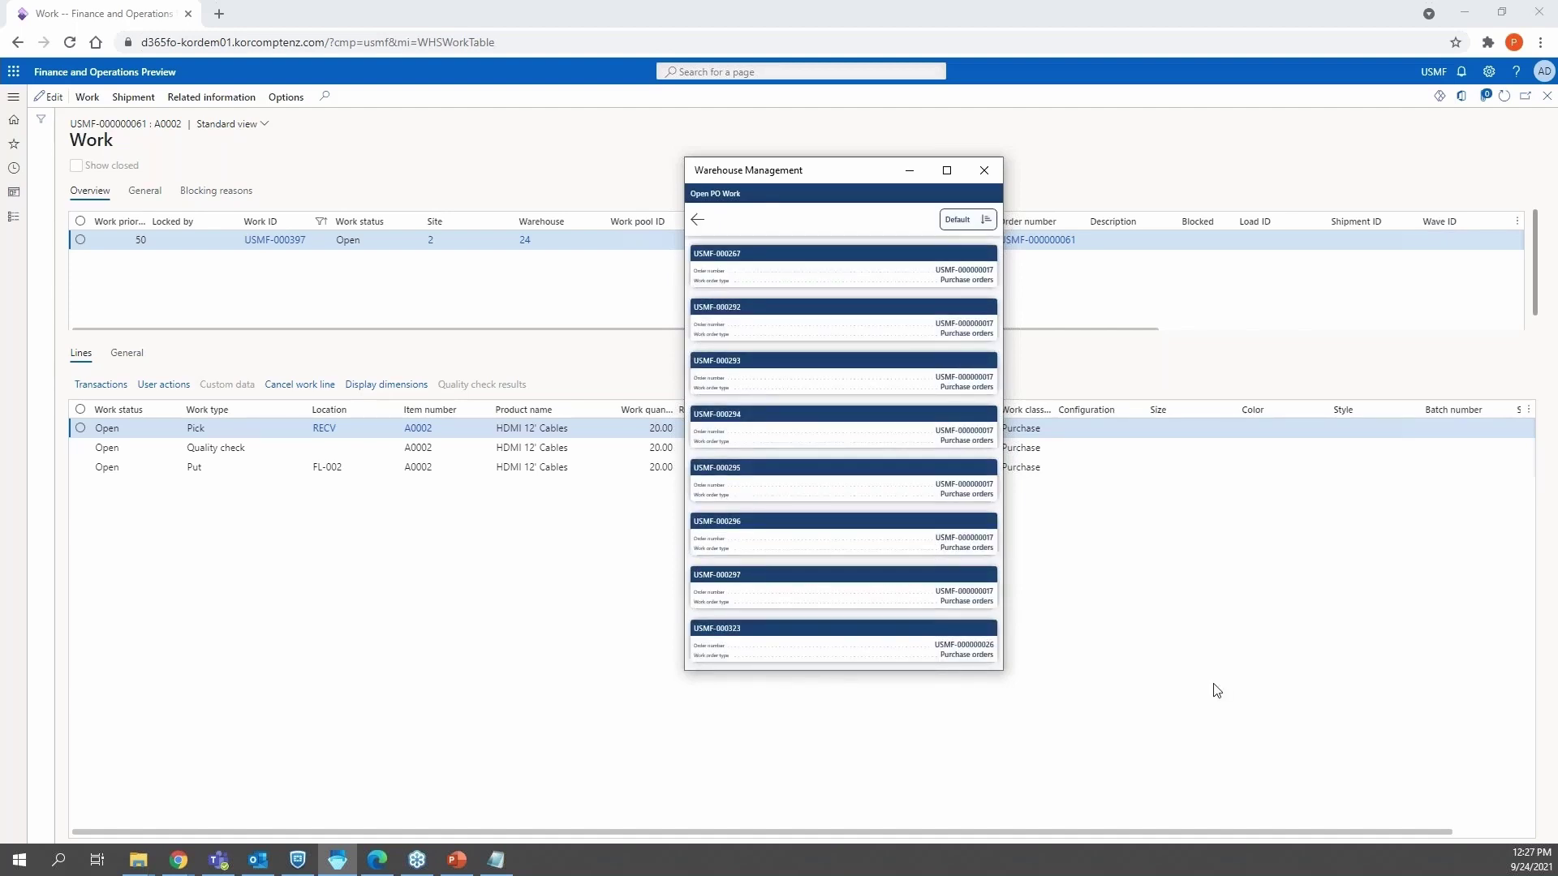
Step: Refresh the order's Work page in Finance and Operations and return to the purchase order
left_click(1339, 306)
left_click(1503, 99)
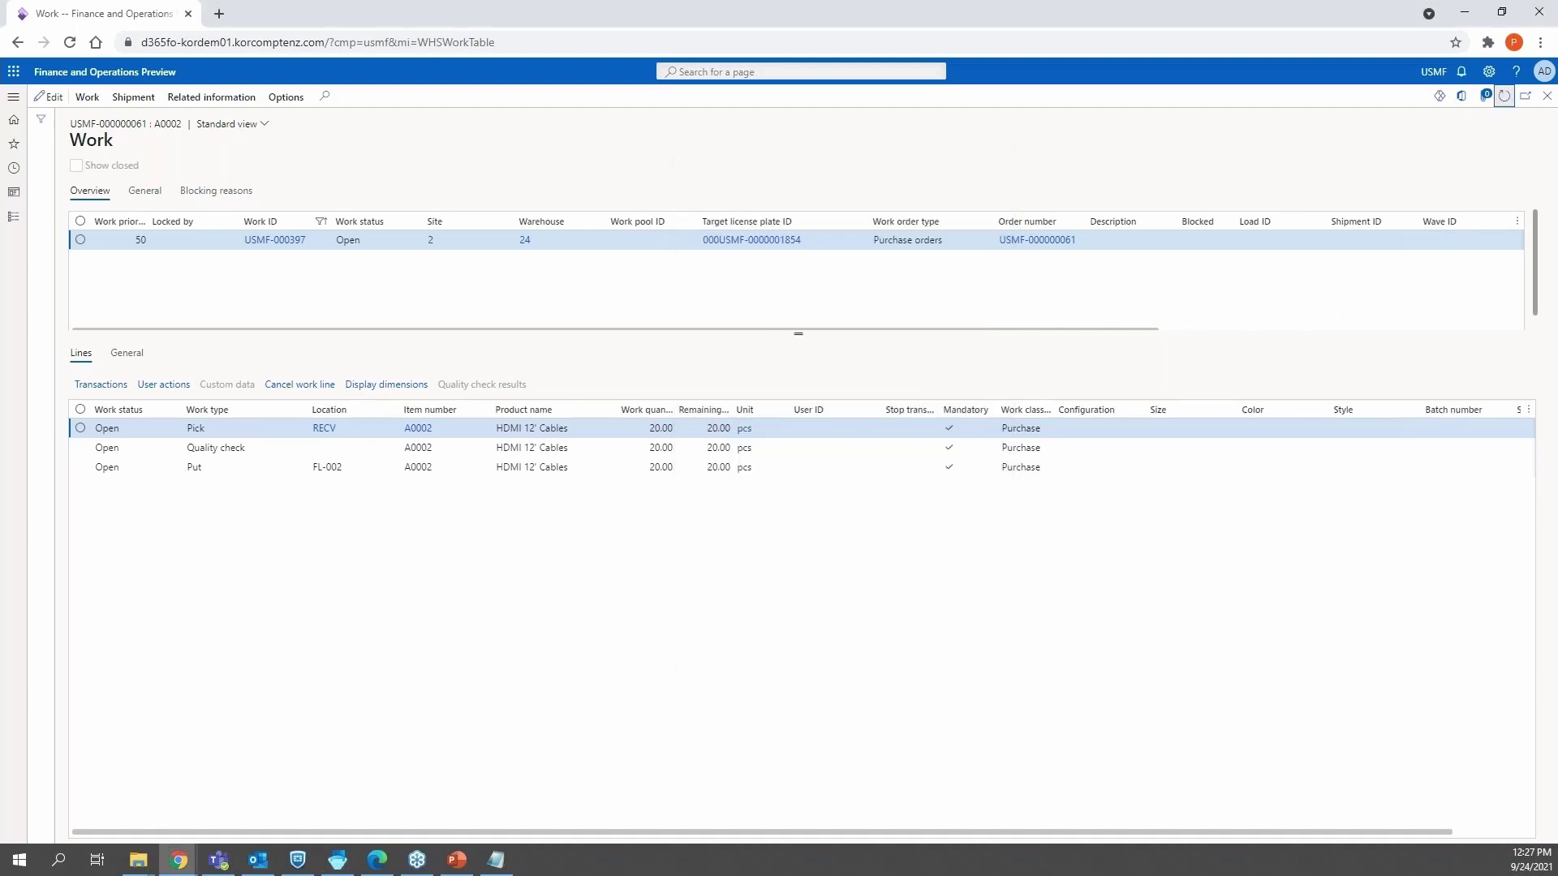
left_click(1546, 96)
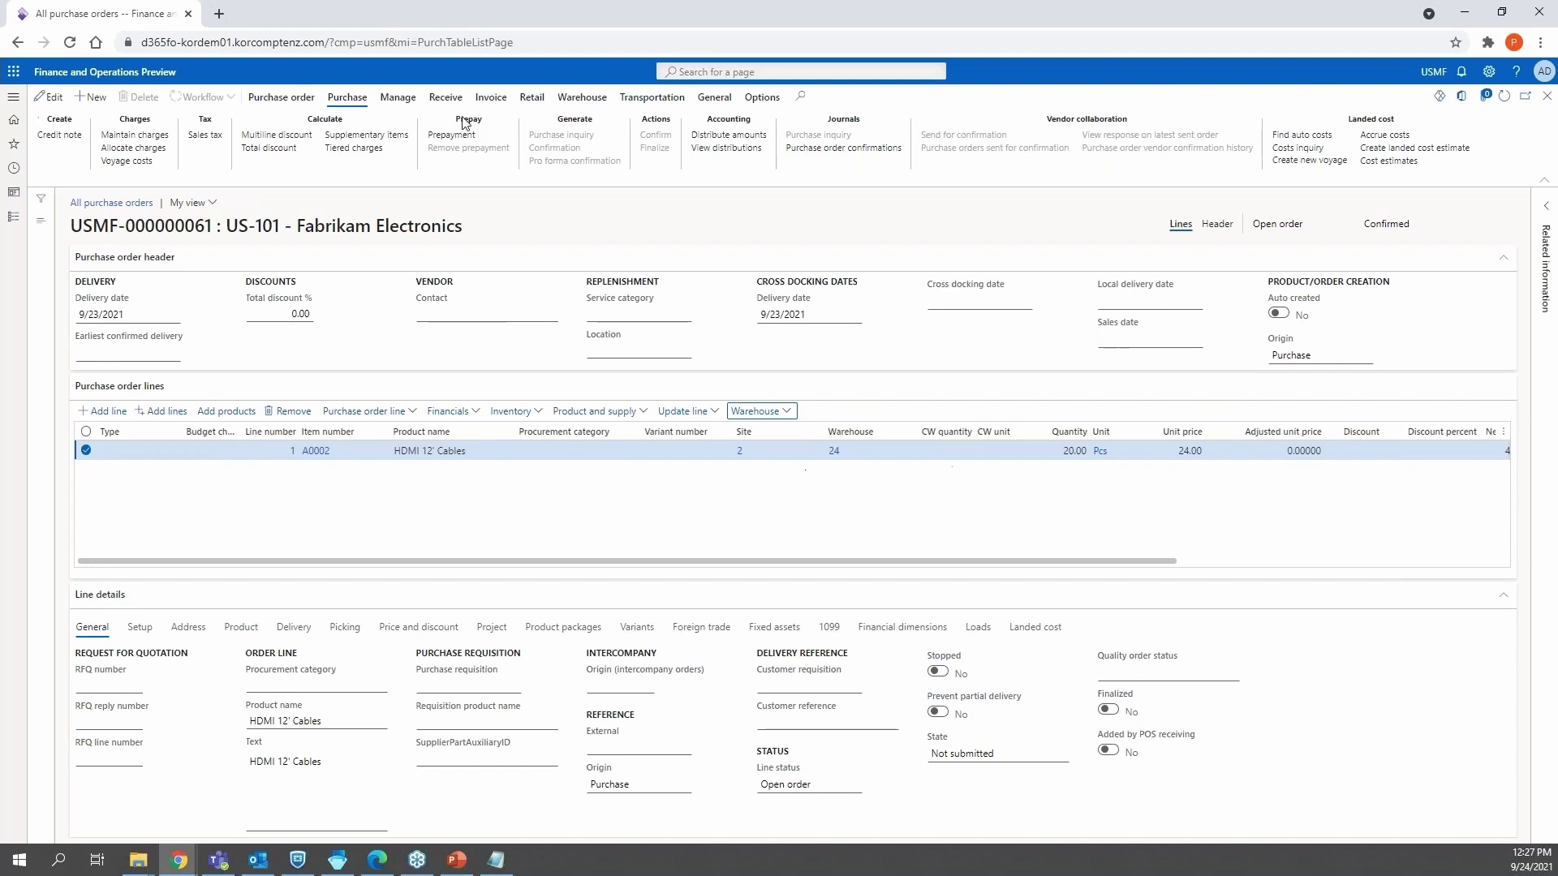
Step: Post the purchase order's product receipt as PR-00061 for the registered quantity and check the order's document status
left_click(445, 98)
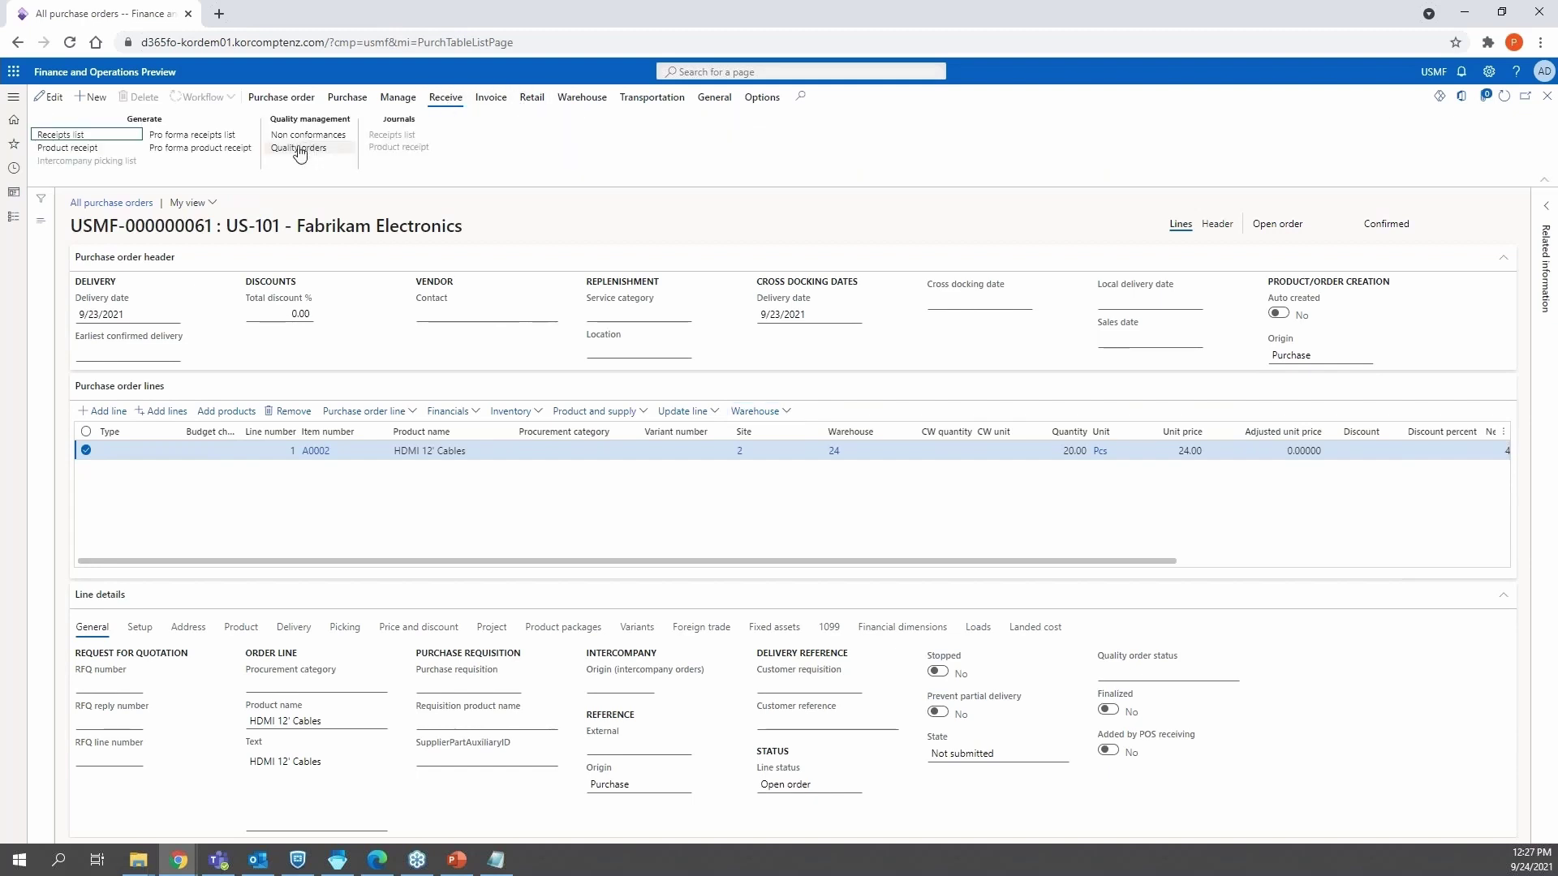
left_click(94, 147)
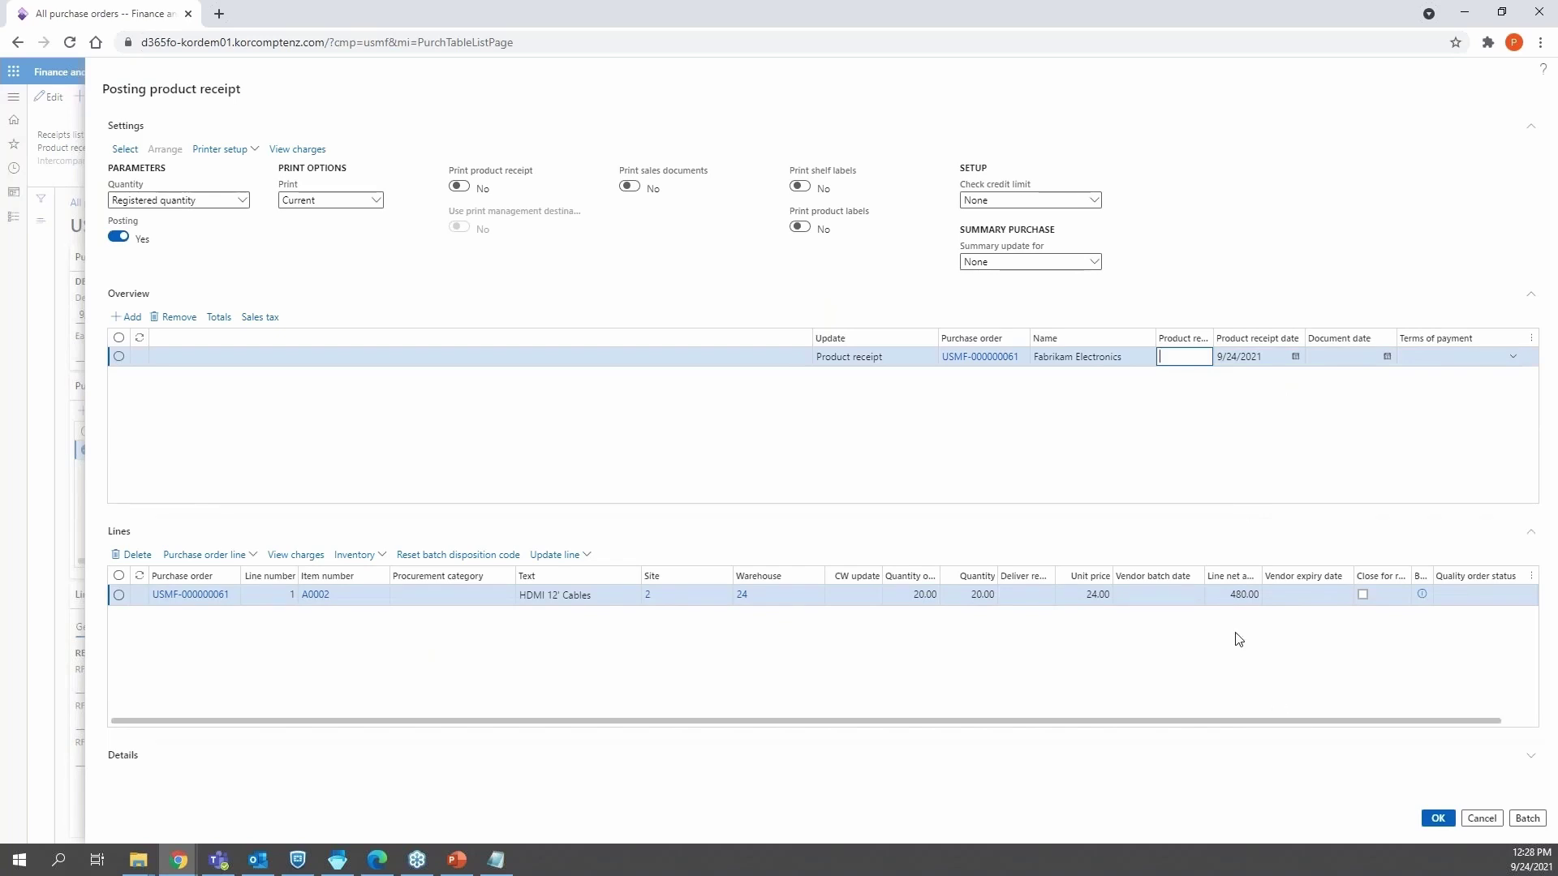
left_click(1208, 350)
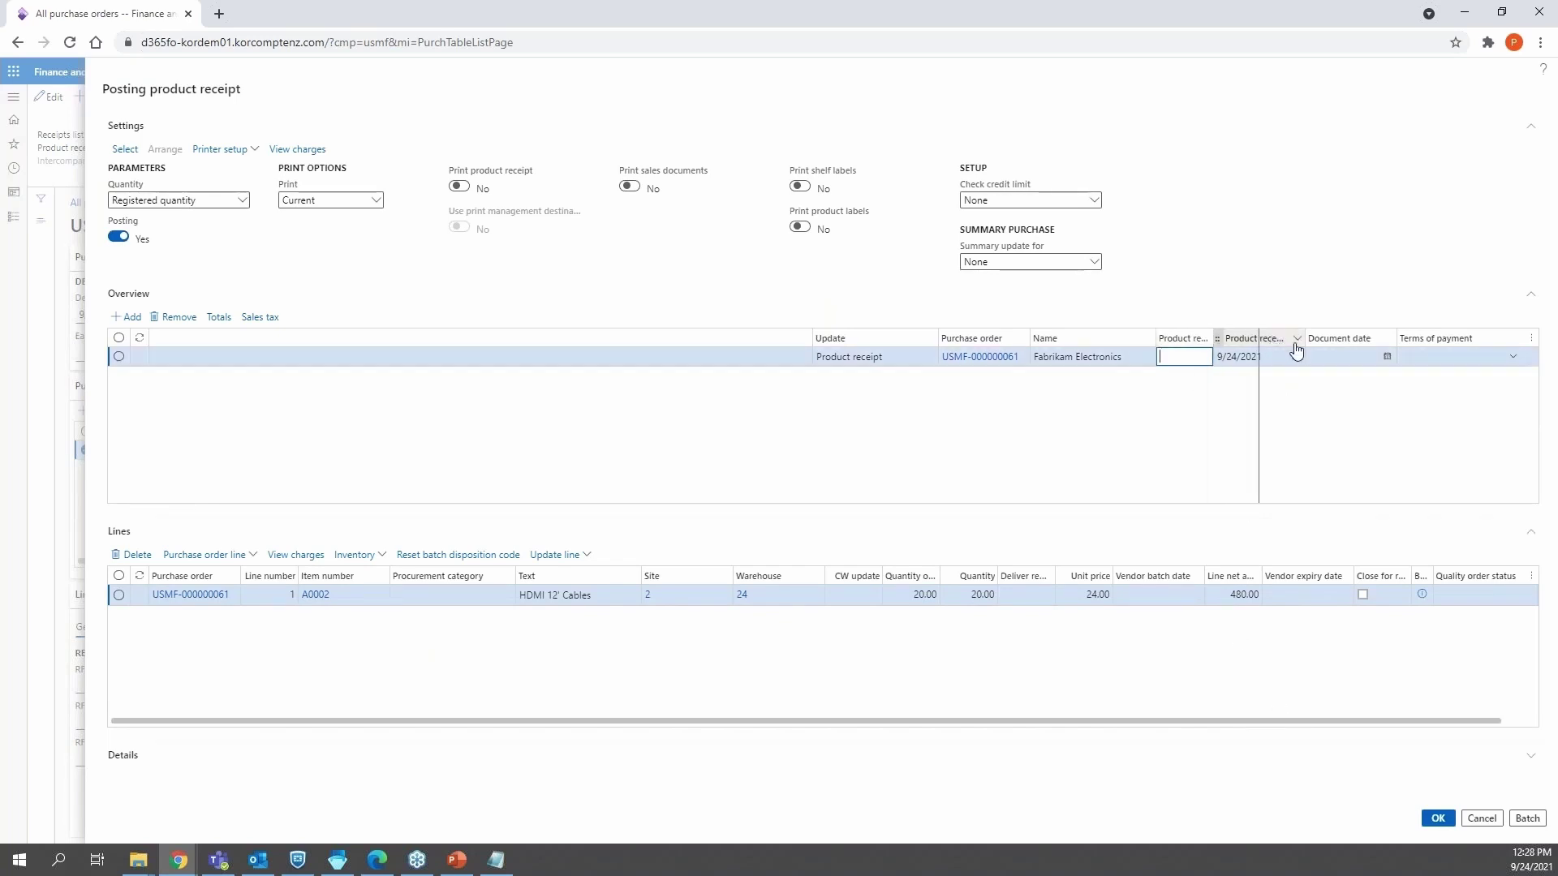
left_click(1193, 363)
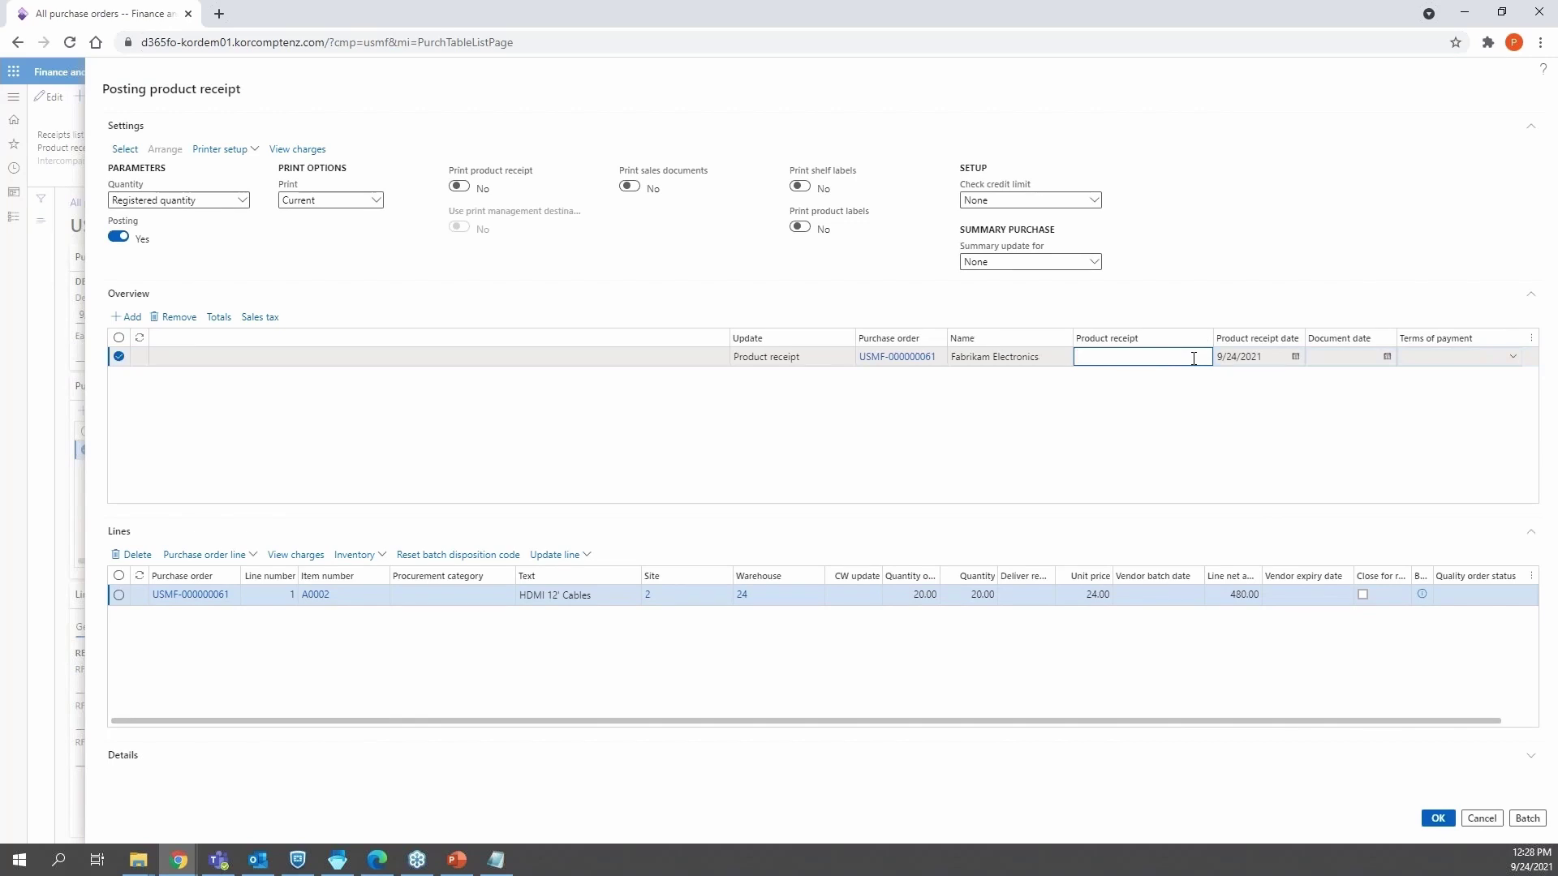
type("PR-00061")
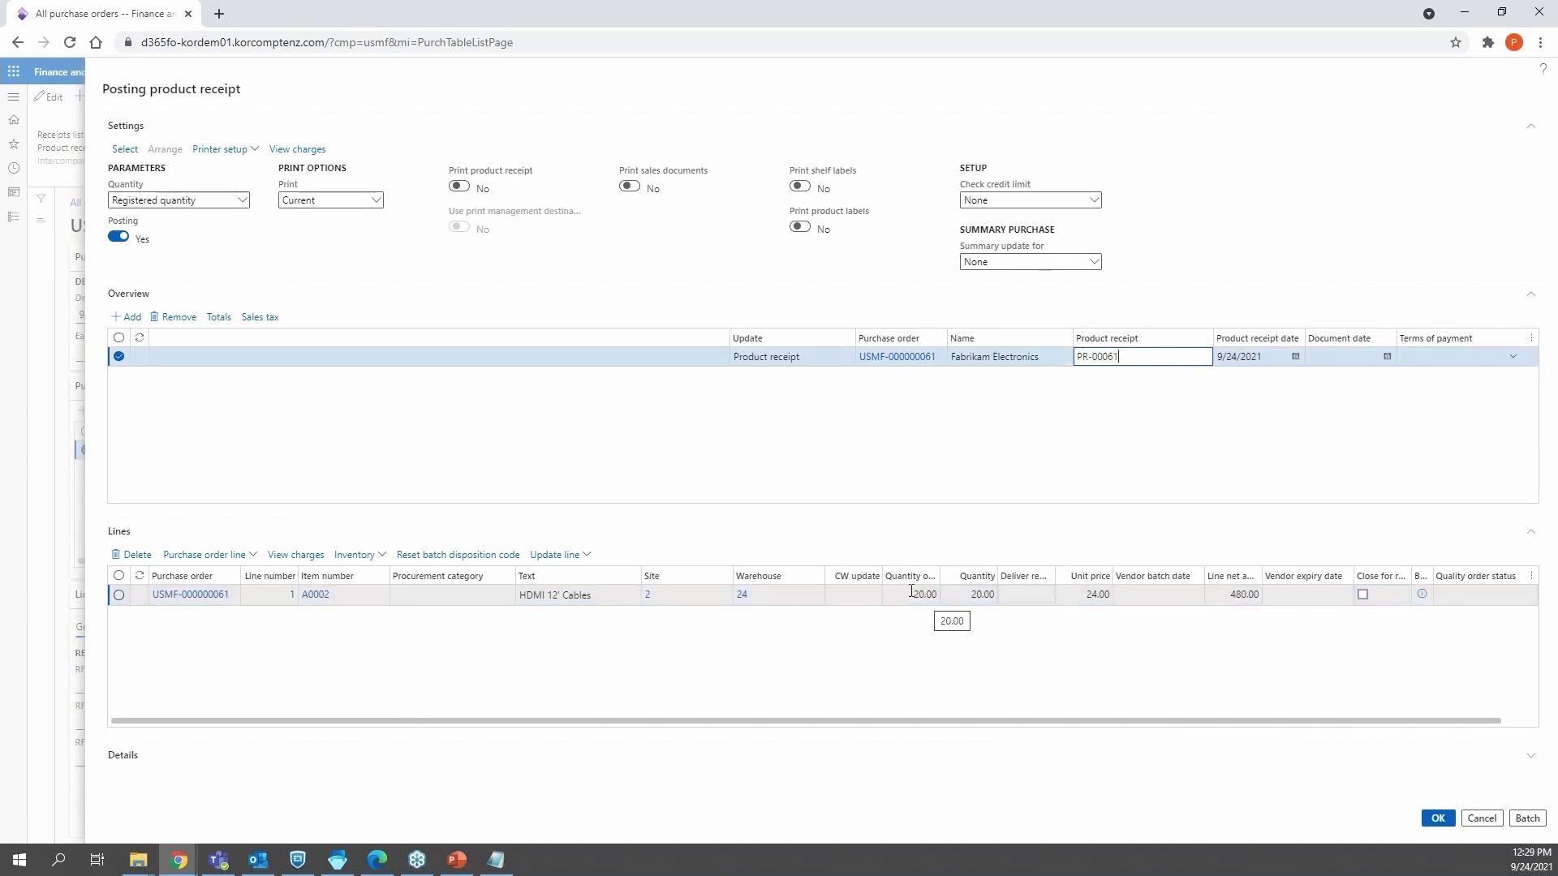
mouse_move(142, 224)
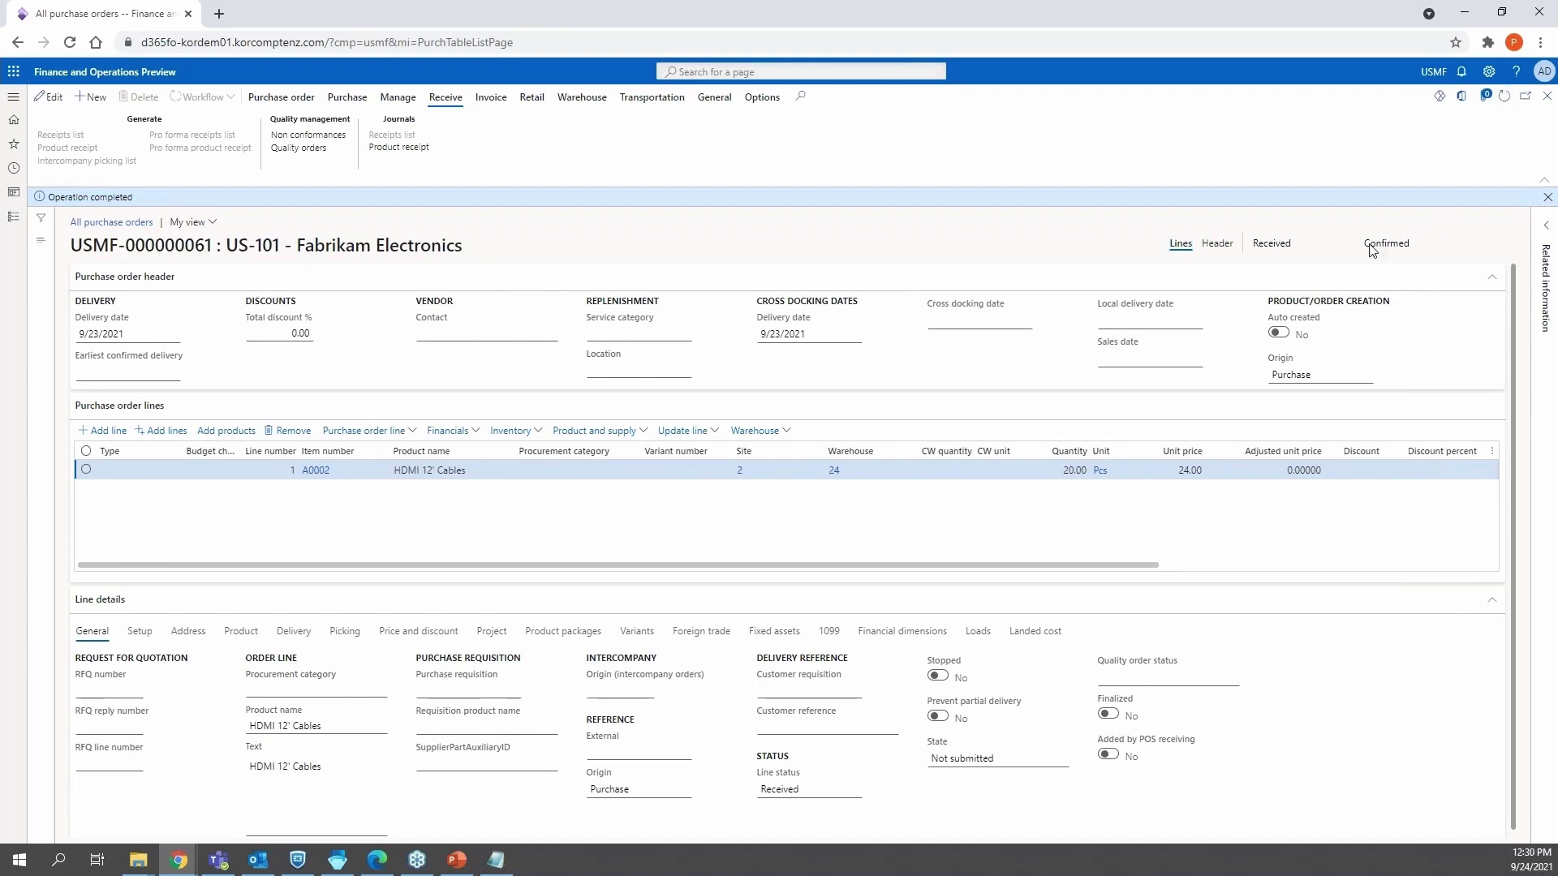
double_click(1266, 243)
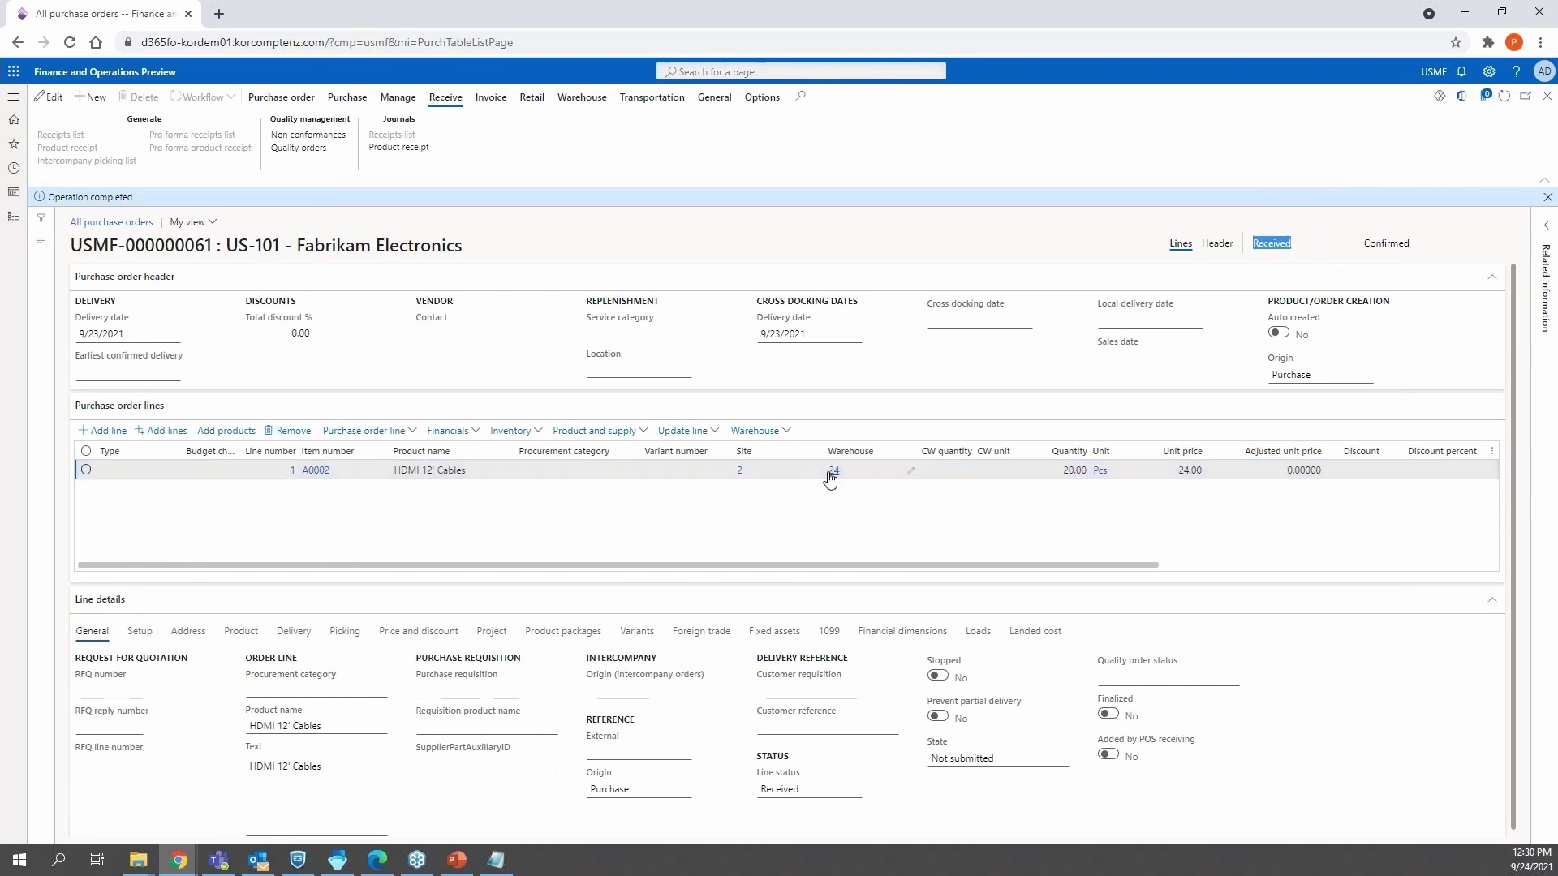
left_click(867, 172)
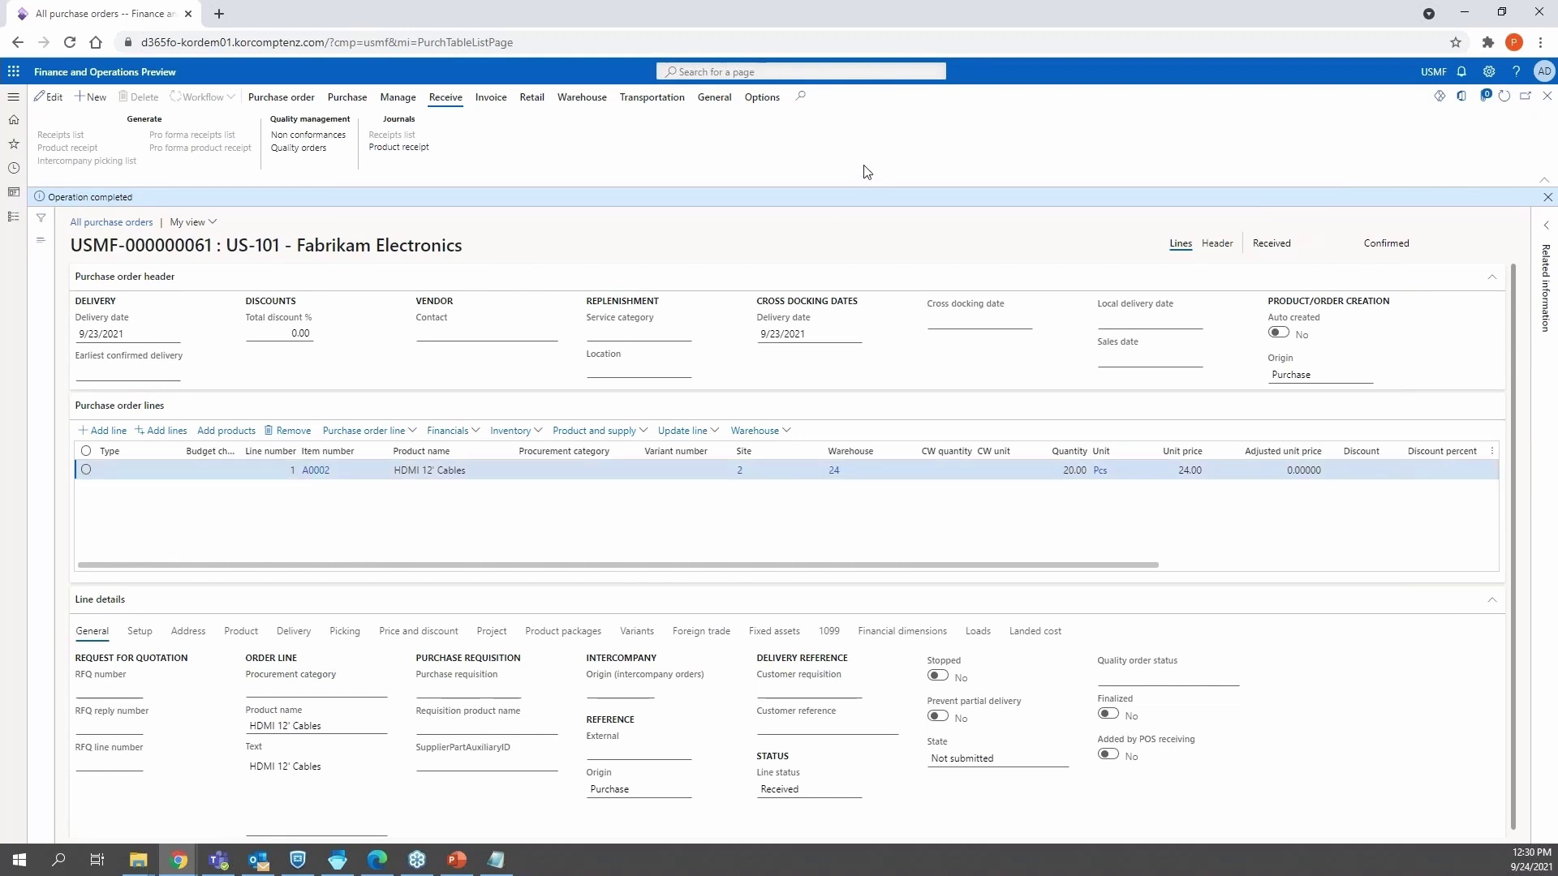